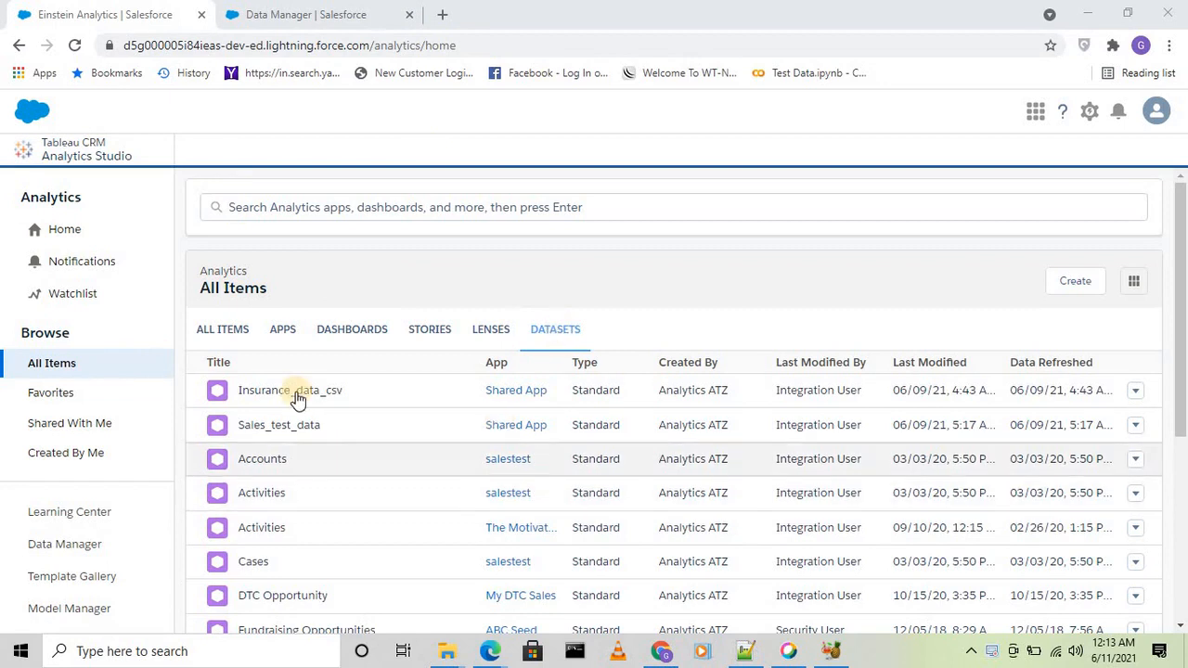
{"action": "scroll", "coordinate": [337, 485], "scroll_direction": "down", "scroll_amount": 5}
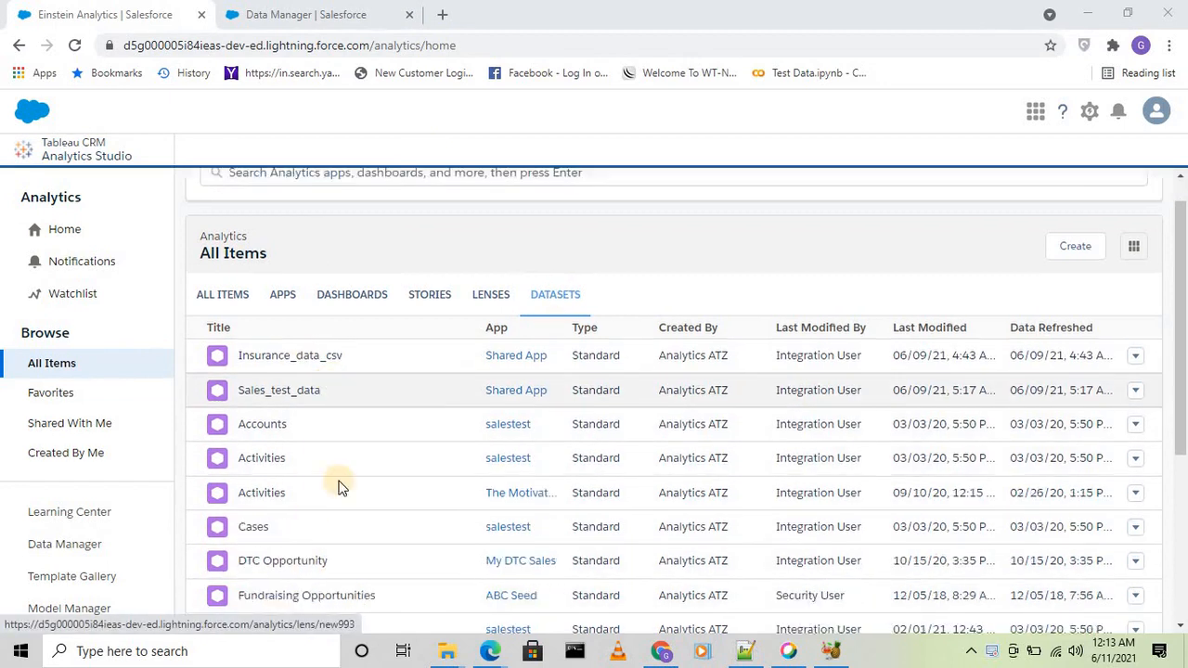
{"action": "scroll", "coordinate": [359, 497], "scroll_direction": "up", "scroll_amount": 5}
{"action": "scroll", "coordinate": [390, 491], "scroll_direction": "down", "scroll_amount": 1}
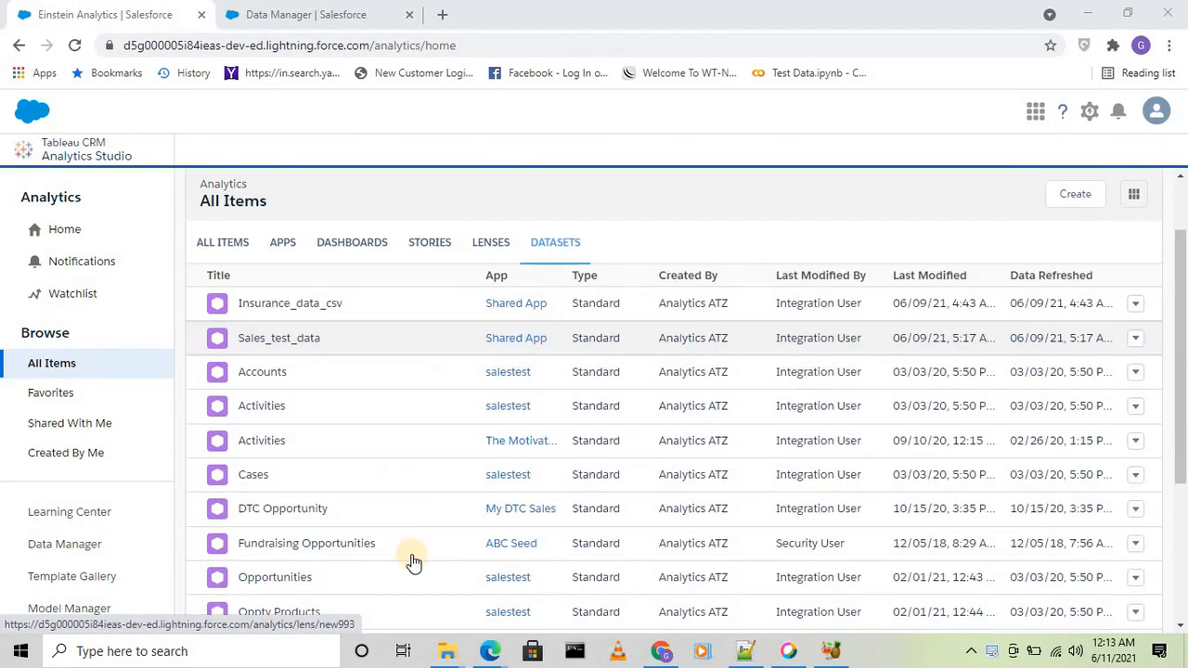
{"action": "left_click", "coordinate": [292, 510]}
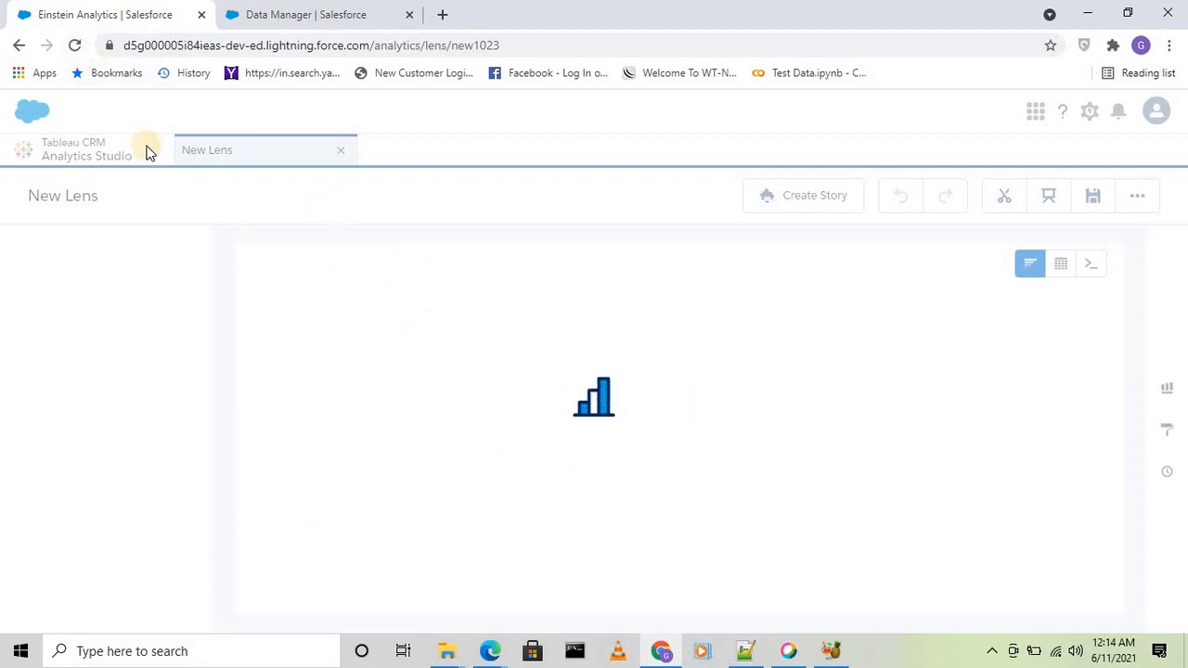
{"action": "left_click", "coordinate": [76, 47]}
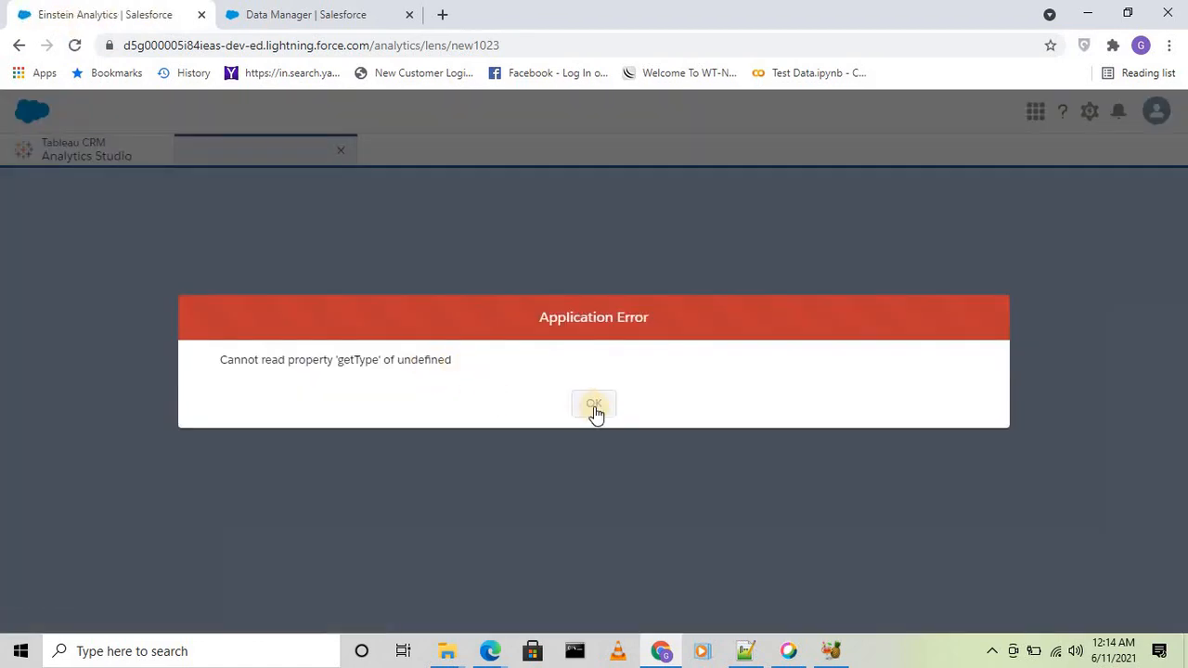
{"action": "left_click", "coordinate": [596, 408]}
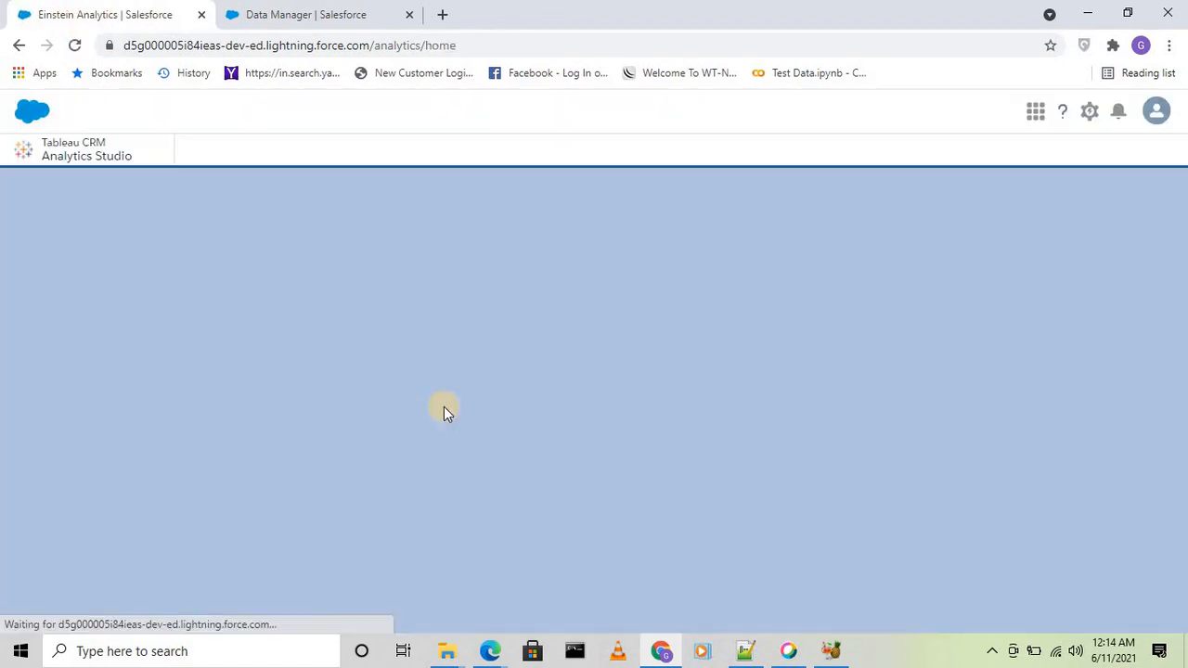
Open the Insurance_data_csv dataset from the list of all datasets as a new lens
{"action": "left_click", "coordinate": [53, 365]}
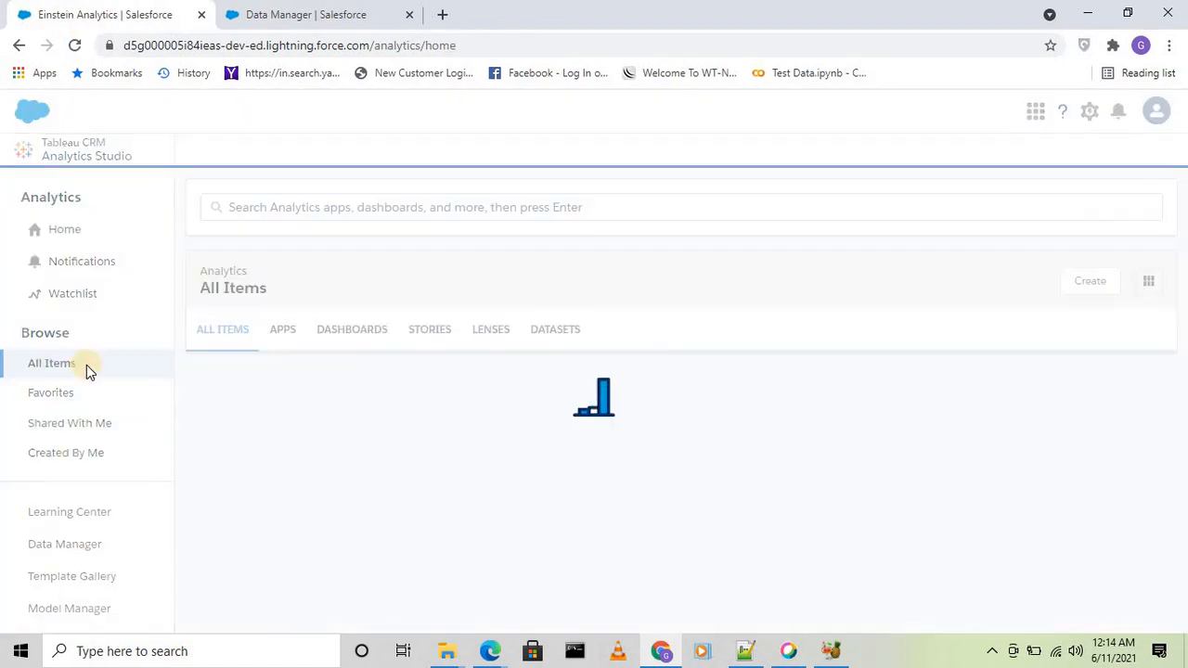
{"action": "left_click", "coordinate": [556, 331]}
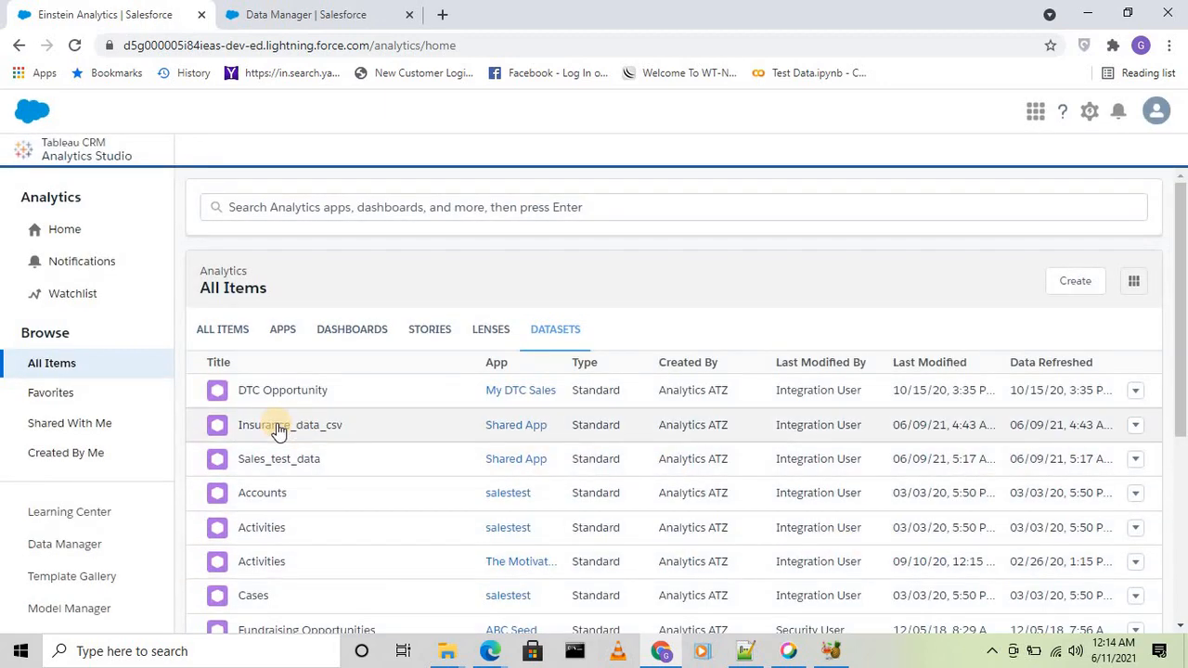
{"action": "left_click", "coordinate": [272, 426]}
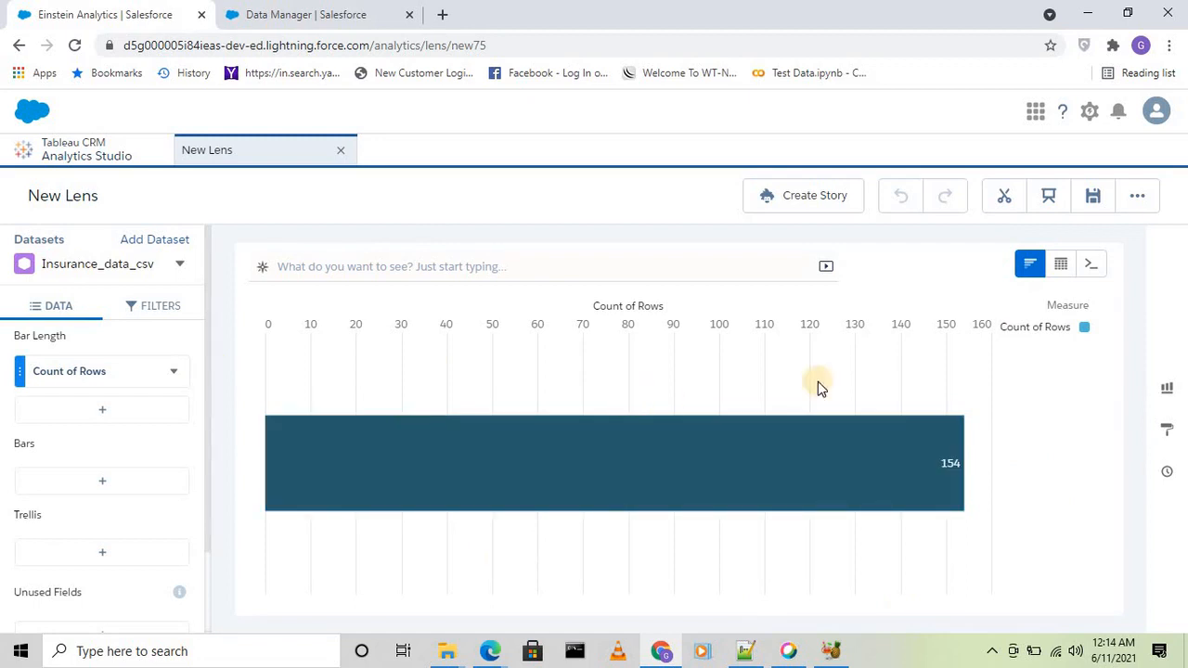
Change the chart's bar length measure to the sum of Premium
{"action": "left_click", "coordinate": [1168, 388]}
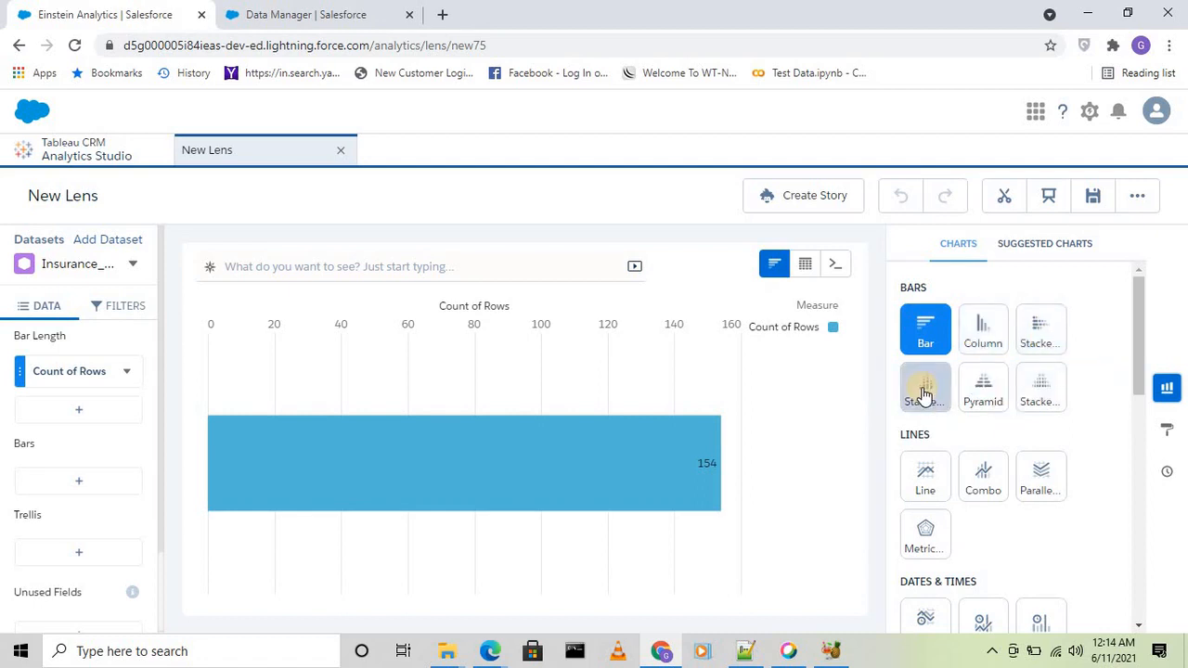
{"action": "left_click", "coordinate": [1167, 388]}
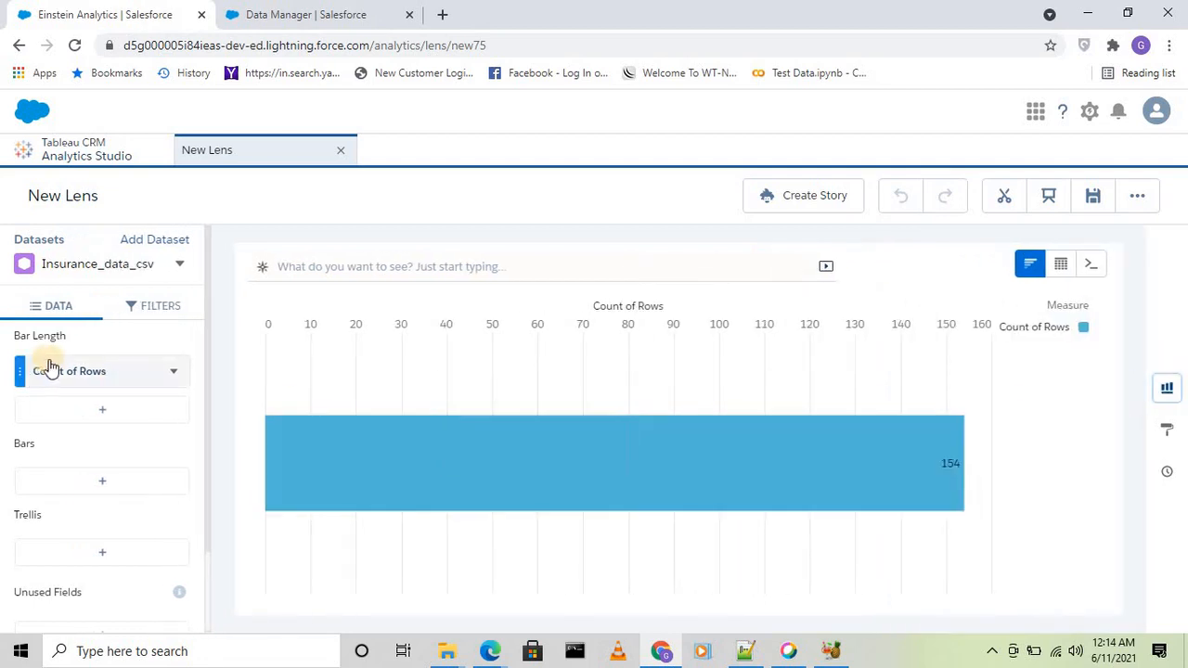
{"action": "left_click", "coordinate": [55, 368]}
{"action": "left_click", "coordinate": [210, 408]}
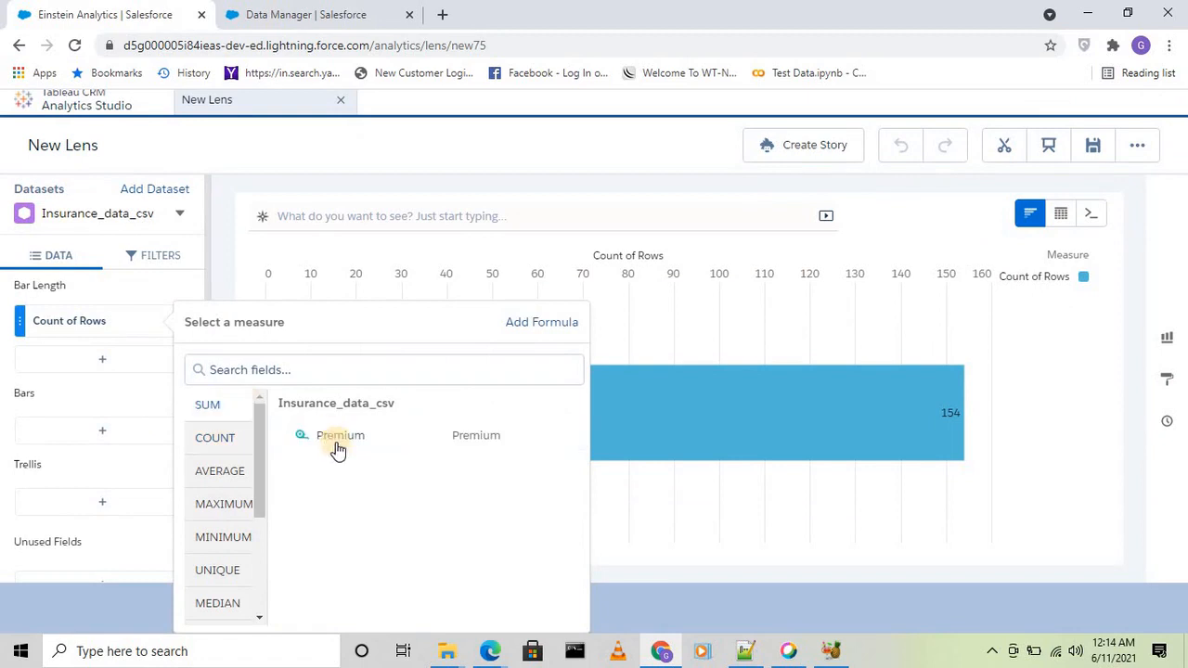
{"action": "left_click", "coordinate": [347, 442]}
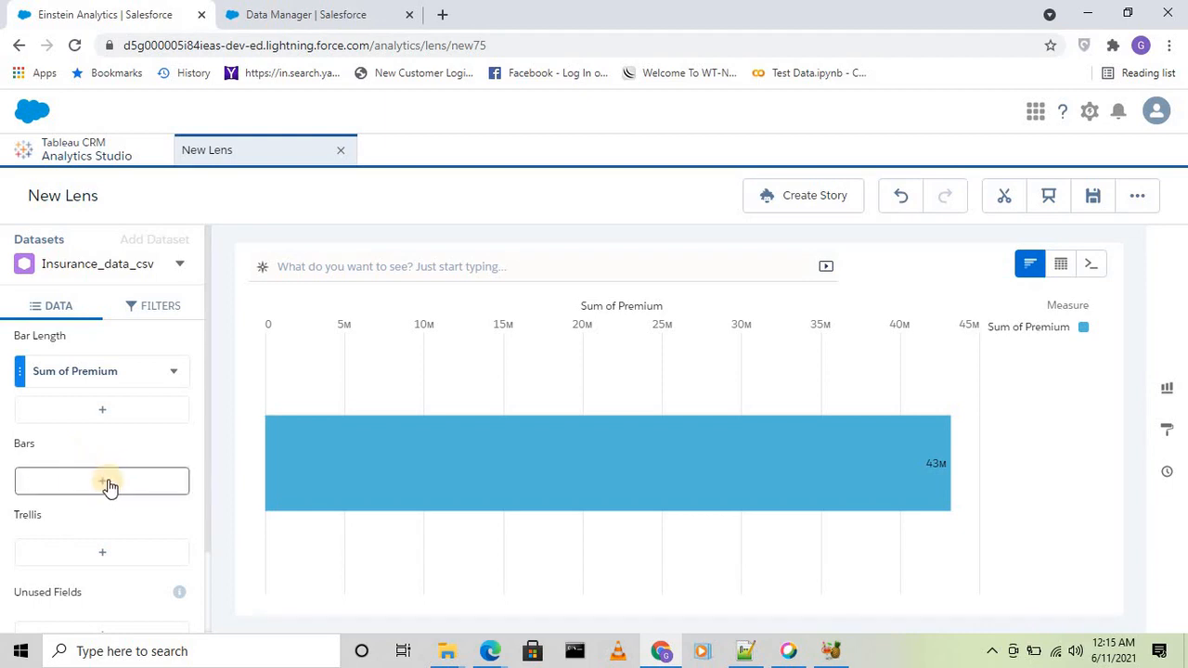
Group the bars by Product_Category and inspect the premium details of individual categories
{"action": "left_click", "coordinate": [108, 483]}
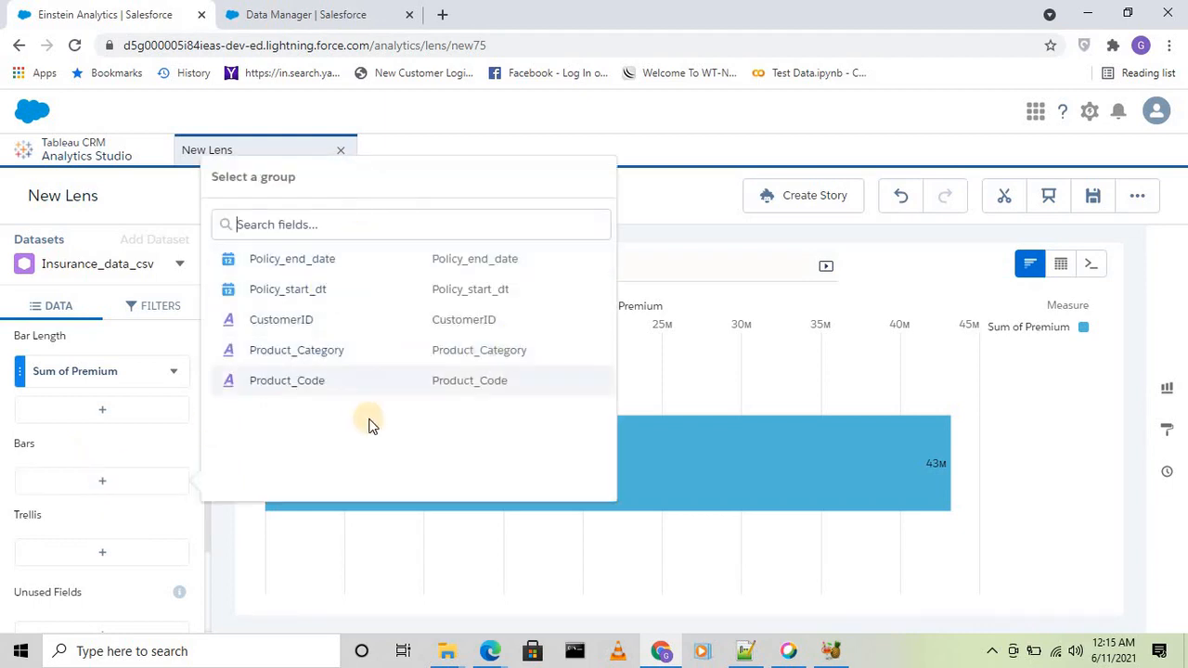
{"action": "left_click", "coordinate": [313, 355]}
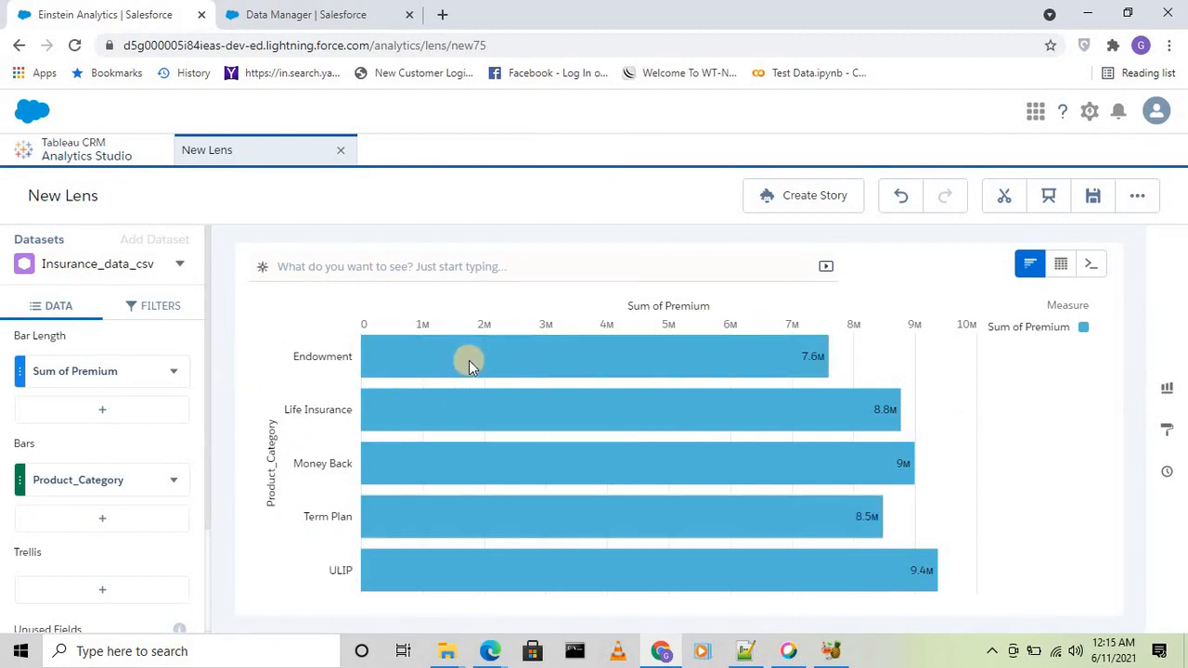
{"action": "left_click", "coordinate": [312, 359]}
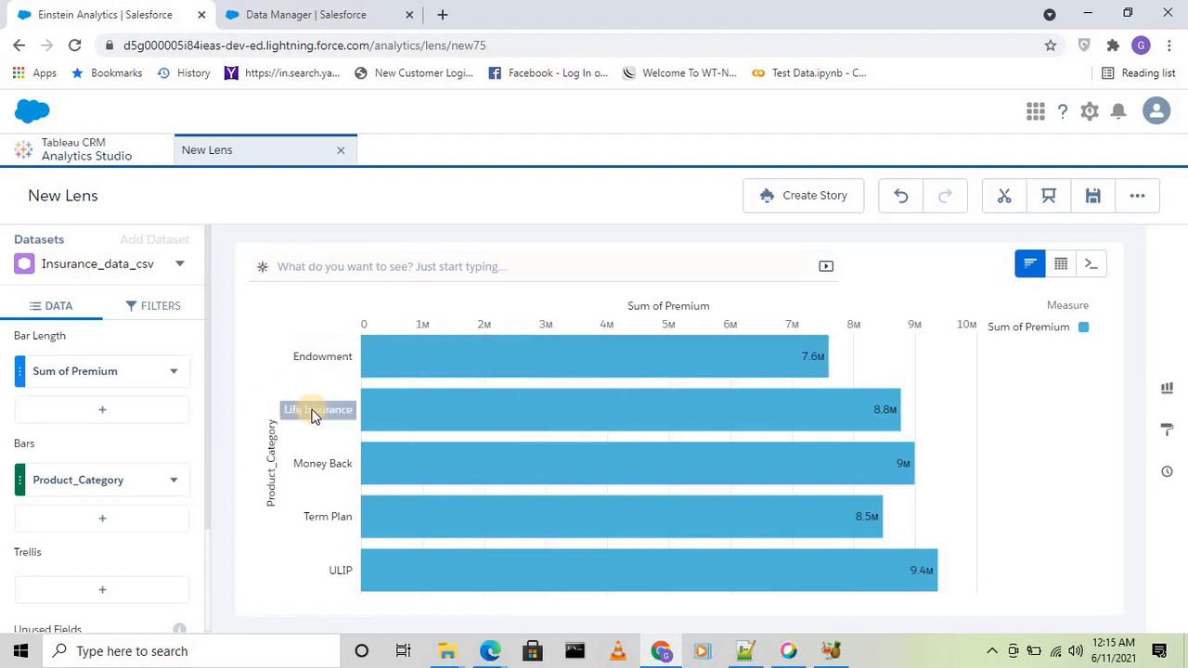
{"action": "mouse_move", "coordinate": [819, 415]}
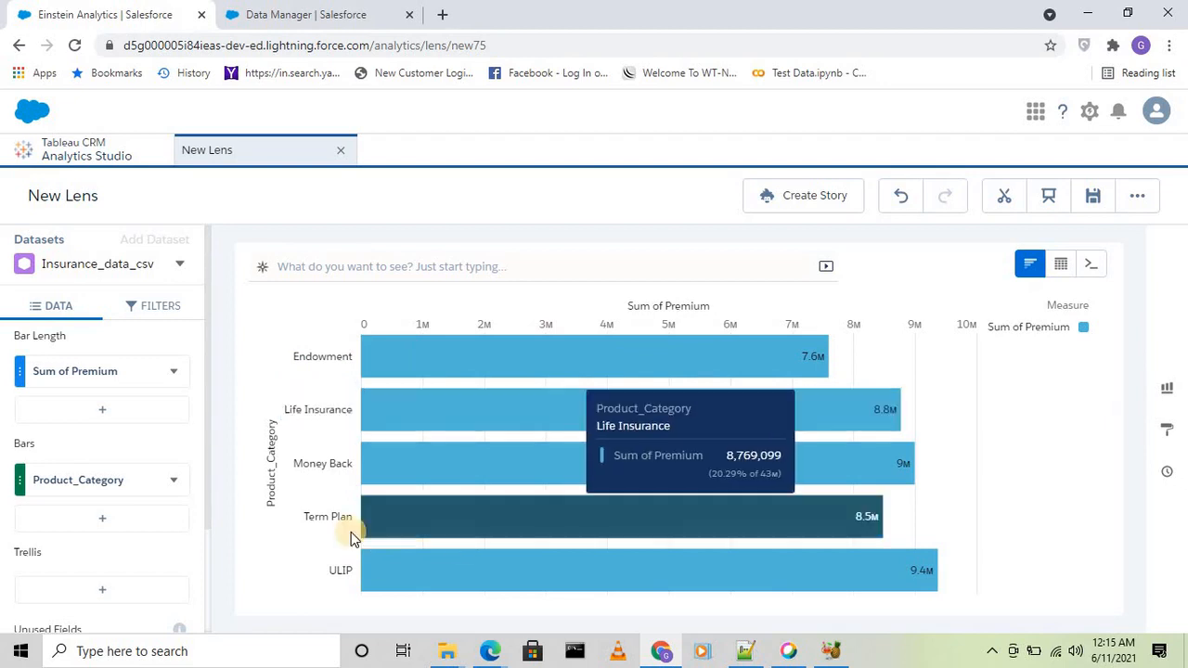
{"action": "mouse_move", "coordinate": [832, 479]}
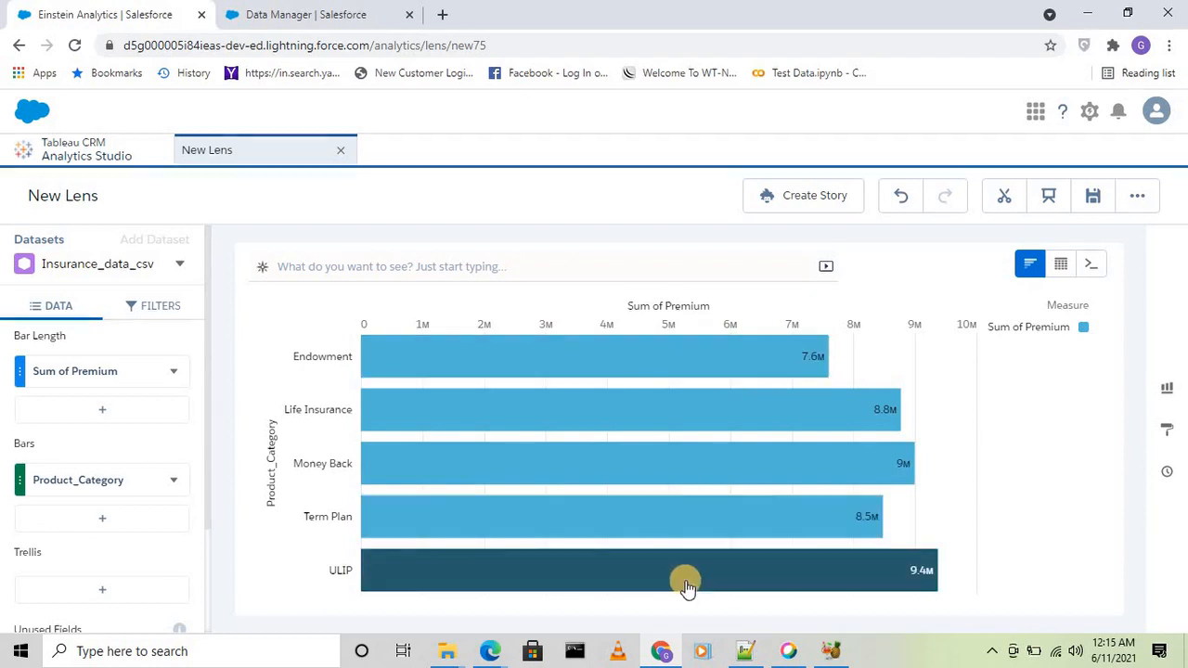
Try the Column, stacked bar and stacked column chart types, and switch back to the Bar chart
{"action": "left_click", "coordinate": [1167, 390]}
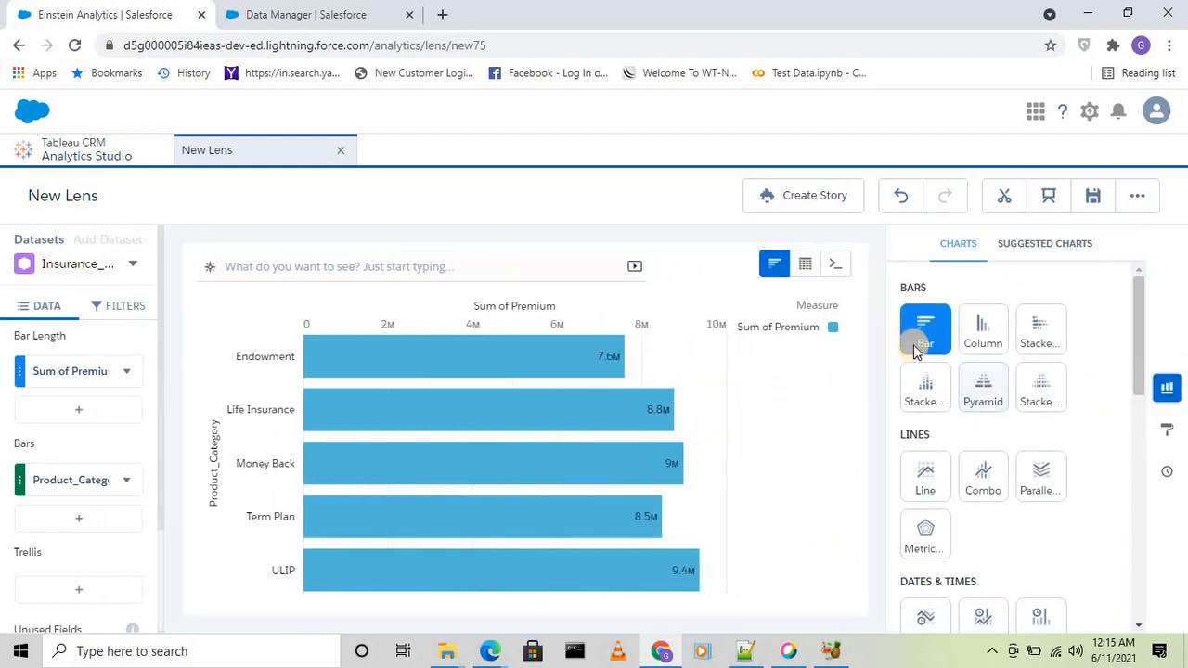
{"action": "left_click", "coordinate": [984, 331]}
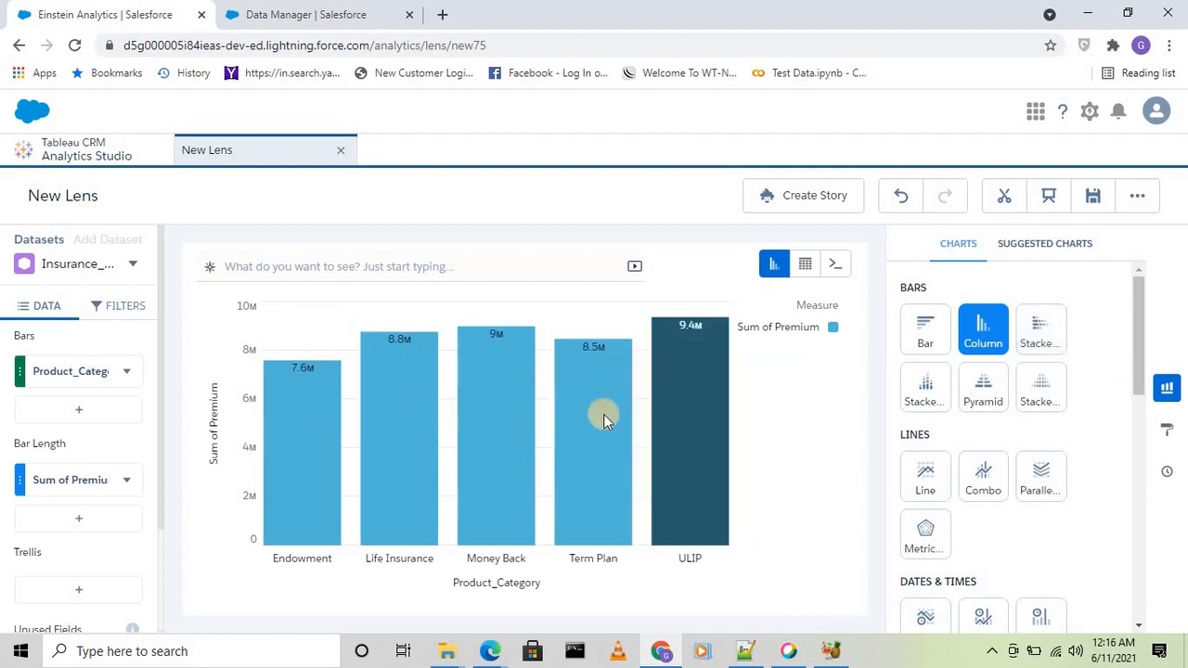
{"action": "left_click", "coordinate": [1041, 336]}
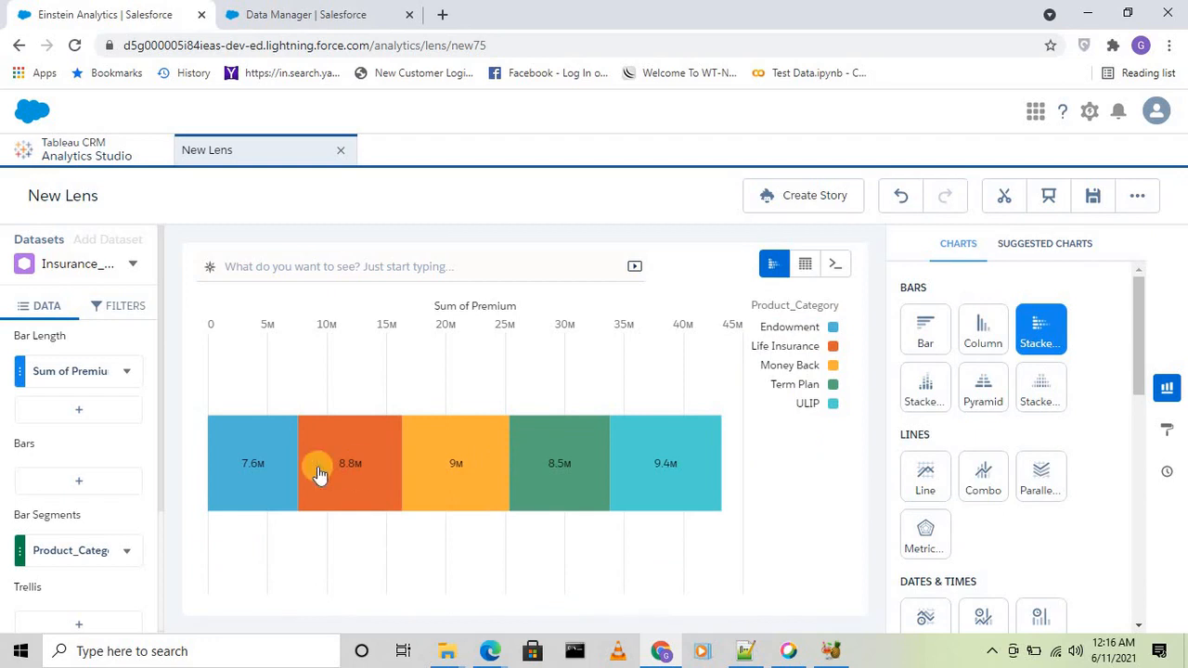
{"action": "mouse_move", "coordinate": [269, 480]}
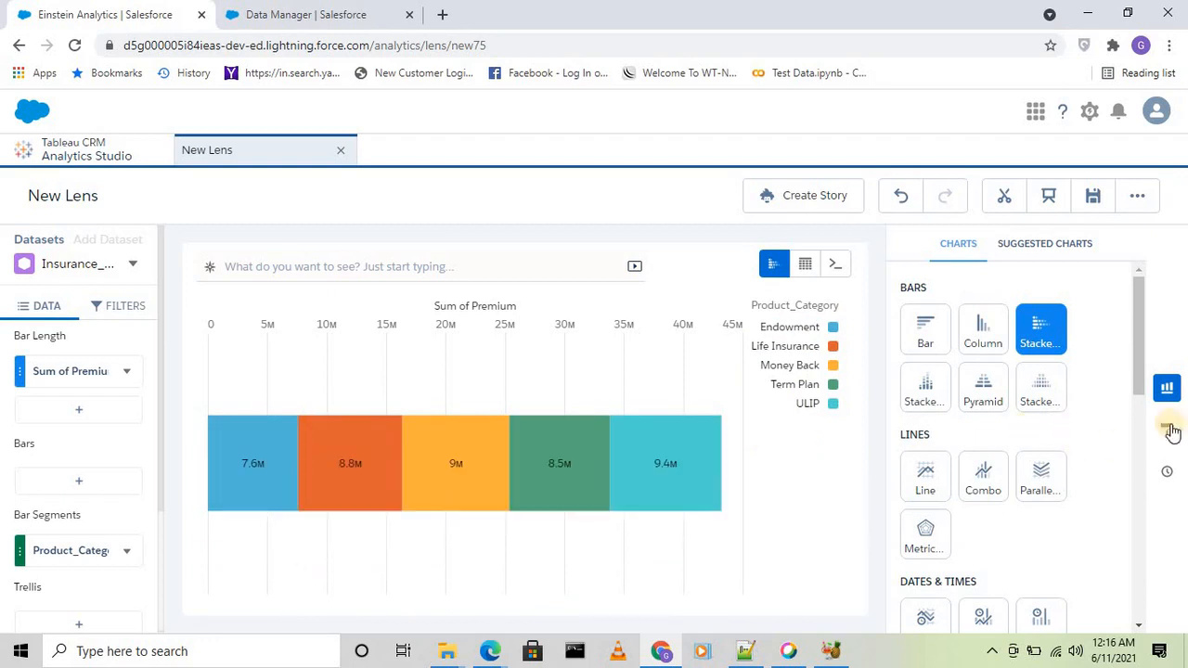
{"action": "left_click", "coordinate": [919, 390]}
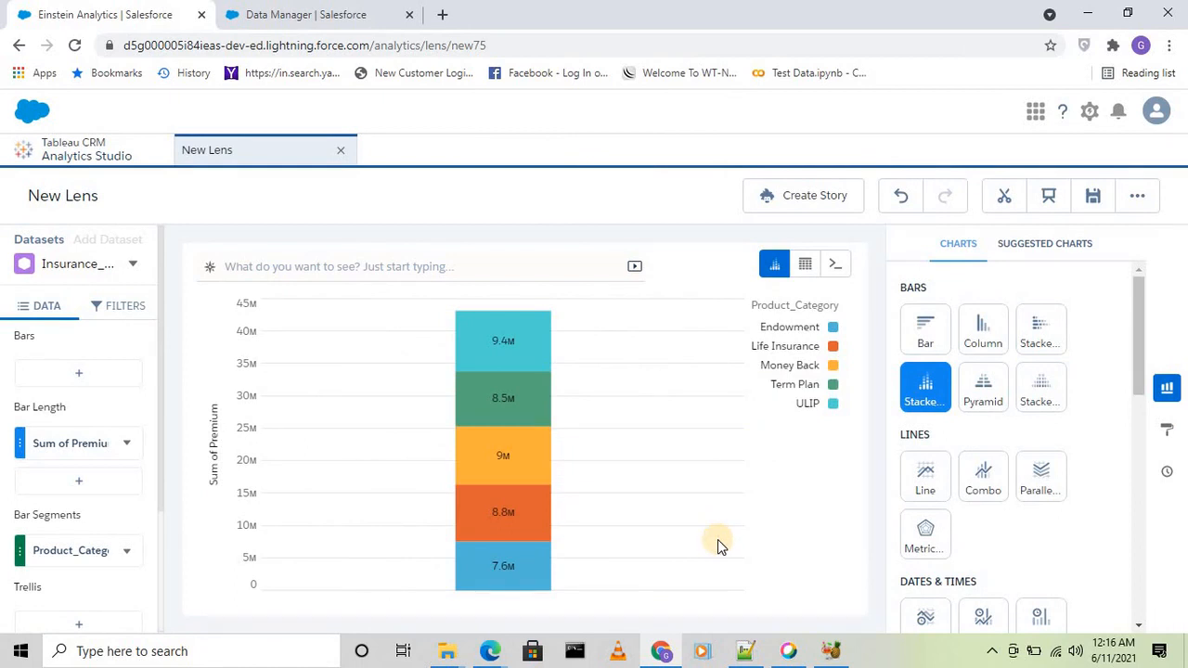
{"action": "left_click", "coordinate": [926, 327]}
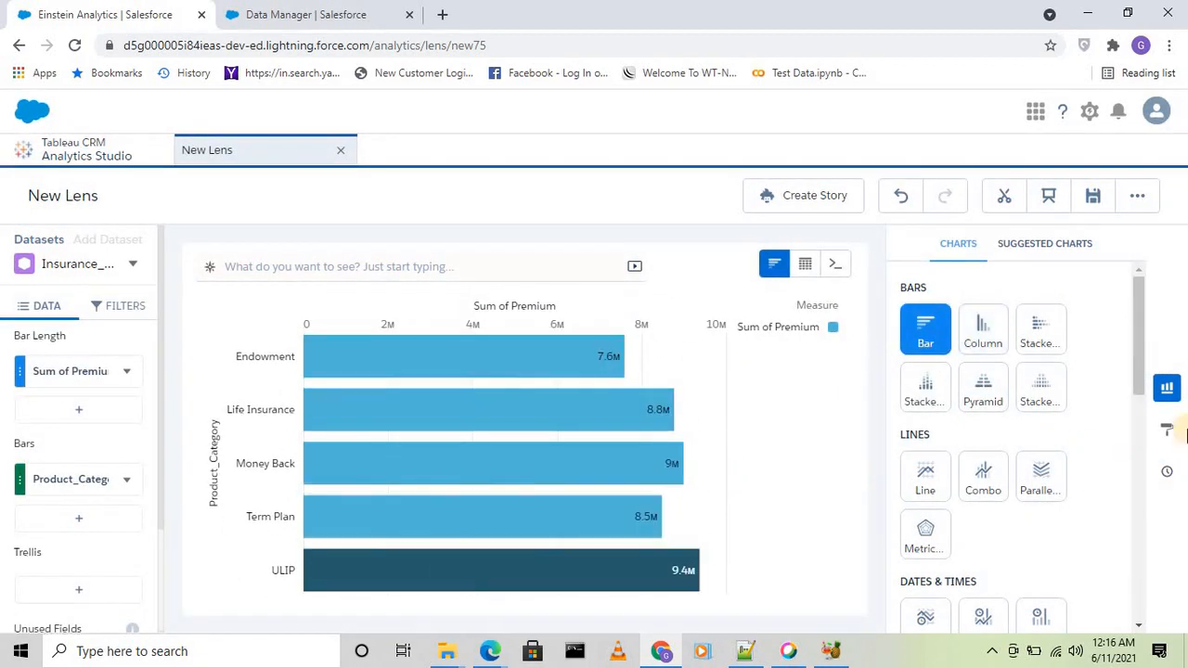
Give the bar chart the title "Premium by Product category" in its formatting properties
{"action": "left_click", "coordinate": [1166, 432]}
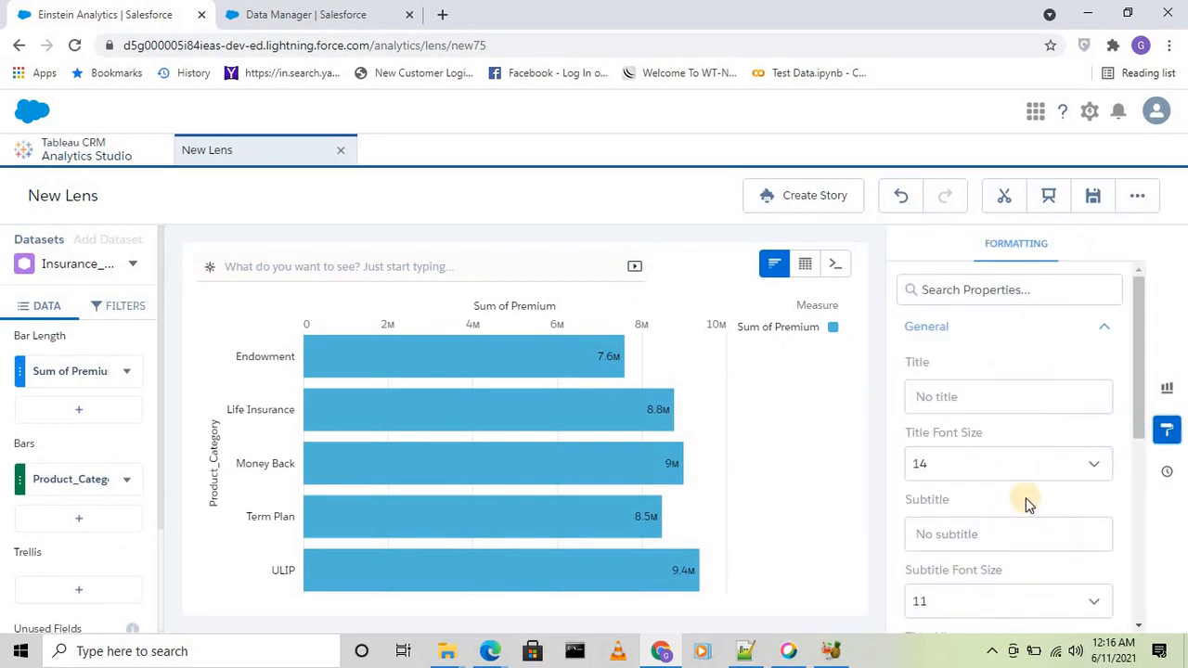
{"action": "scroll", "coordinate": [1042, 413], "scroll_direction": "down", "scroll_amount": 2}
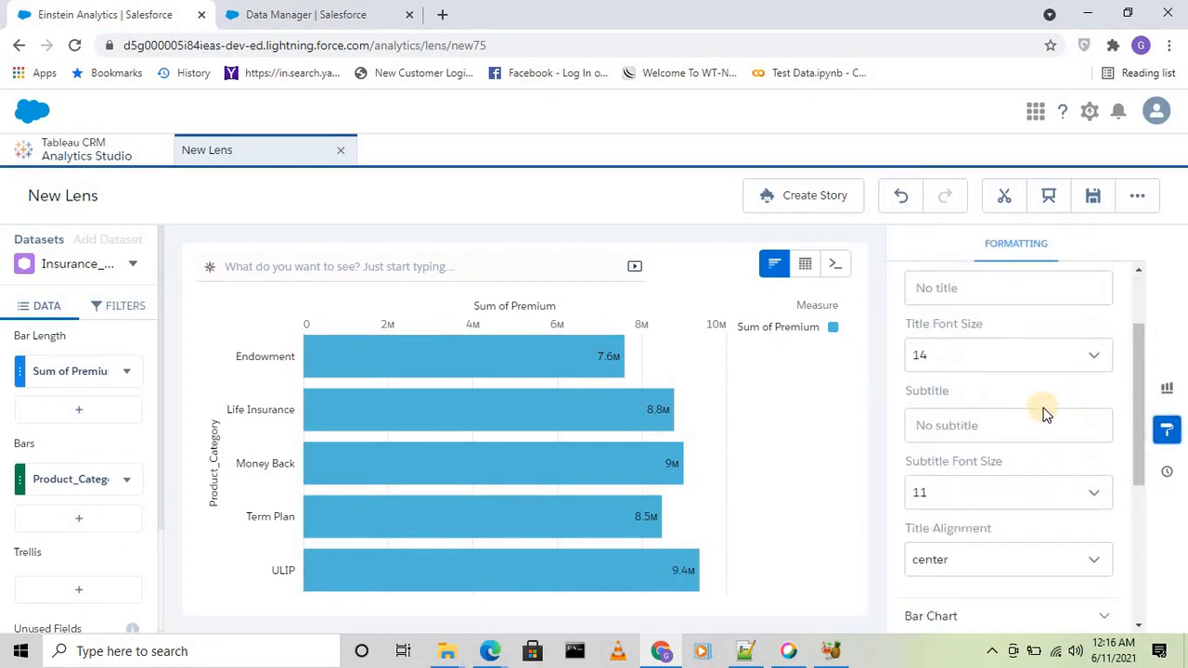
{"action": "scroll", "coordinate": [1044, 414], "scroll_direction": "up", "scroll_amount": 1}
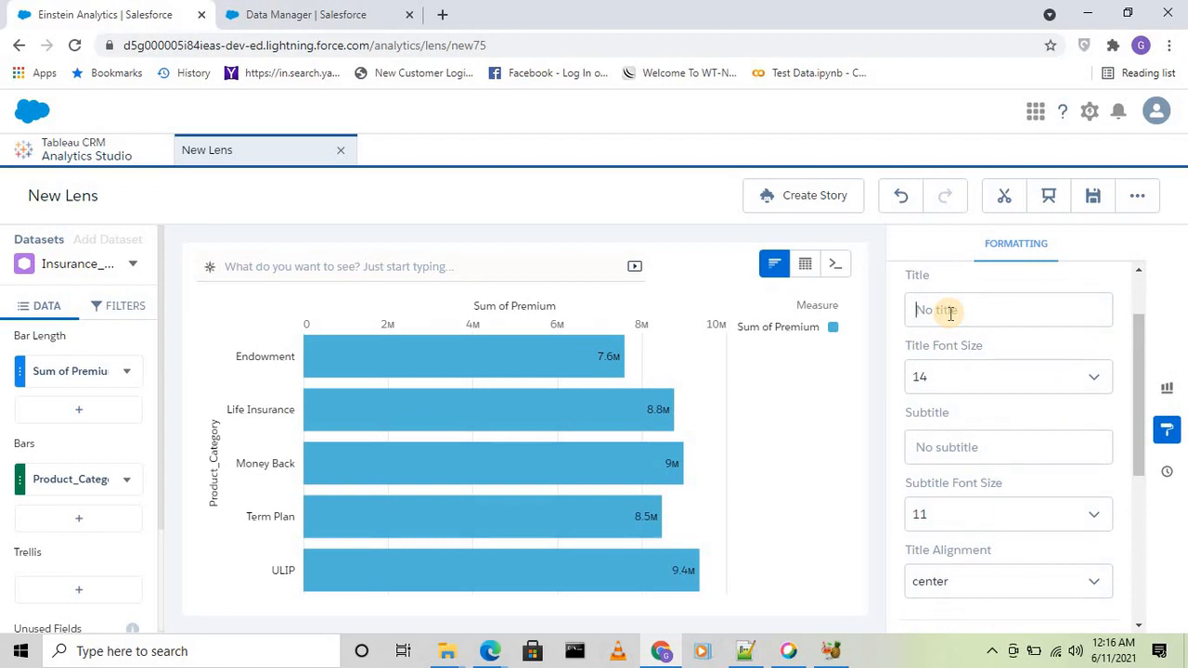
{"action": "type", "text": "Premium by Product cat"}
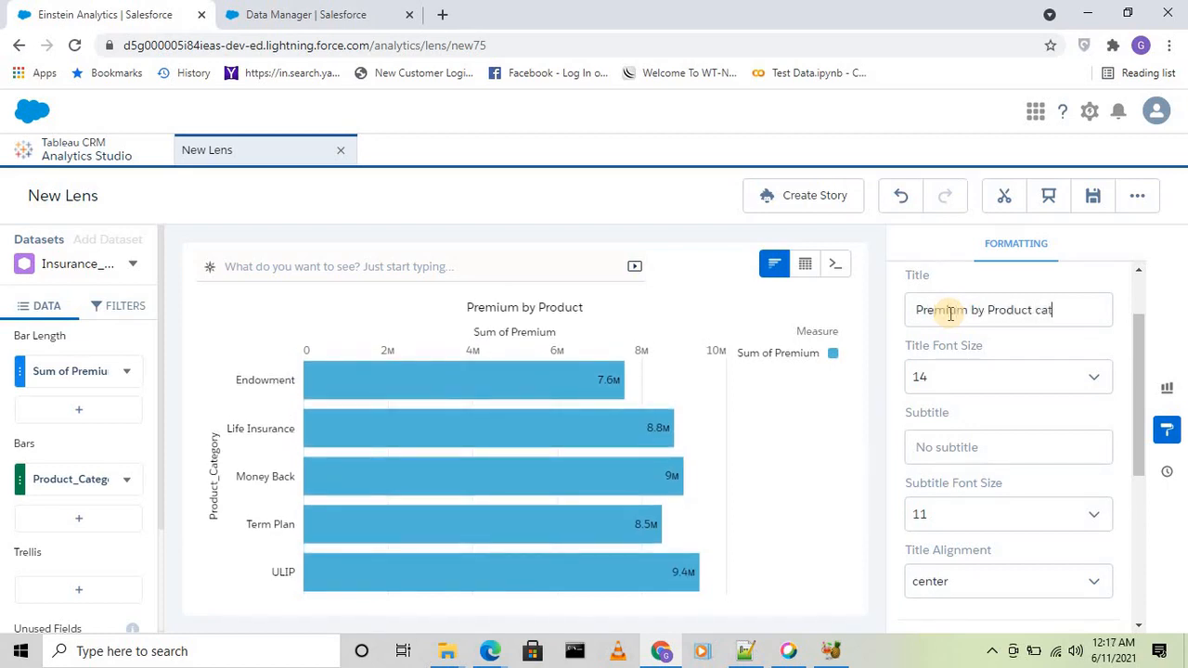
{"action": "type", "text": "egory"}
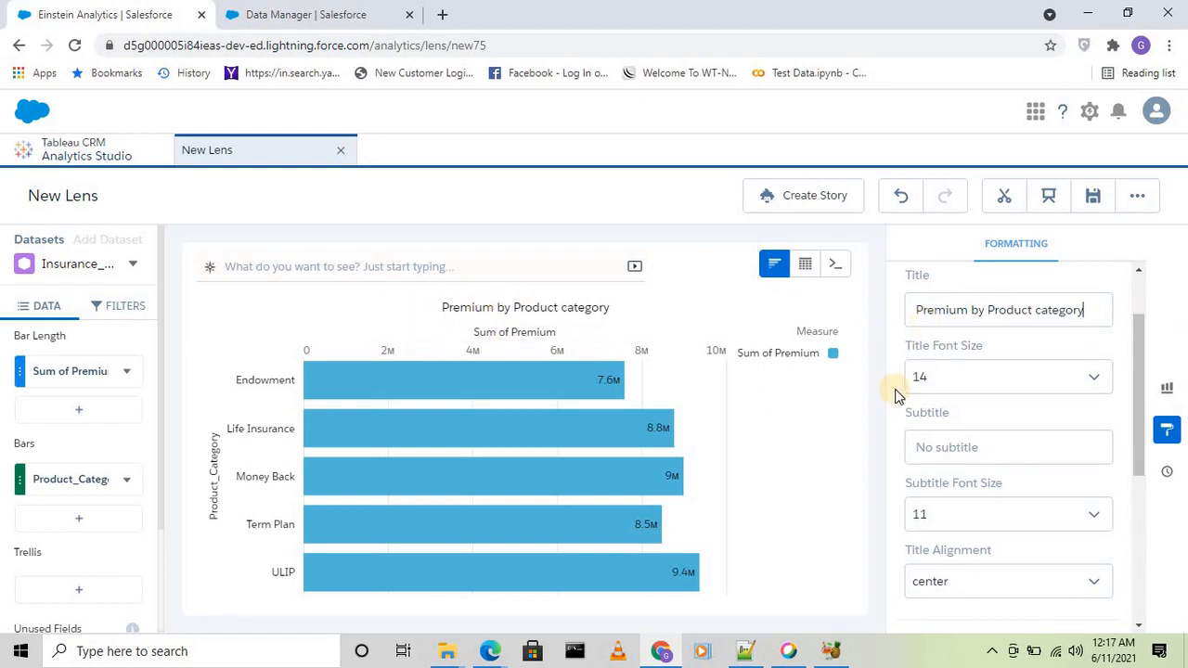
Try a chart title font size of 16 and set it back to 14
{"action": "left_click", "coordinate": [948, 376]}
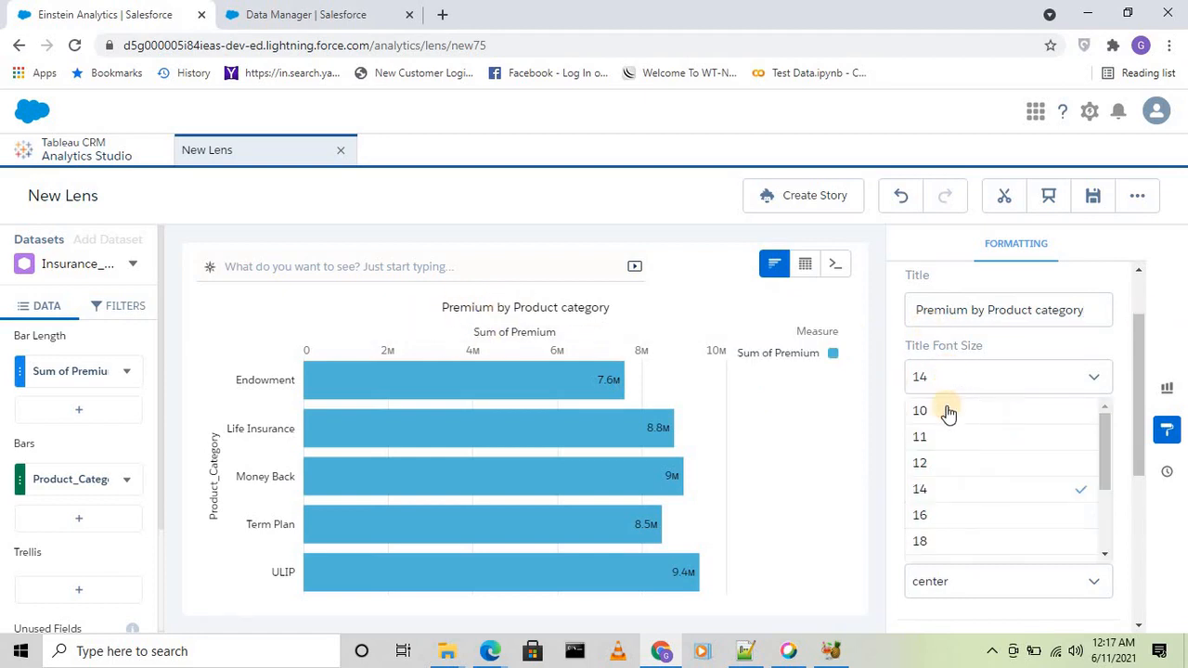
{"action": "left_click", "coordinate": [933, 517]}
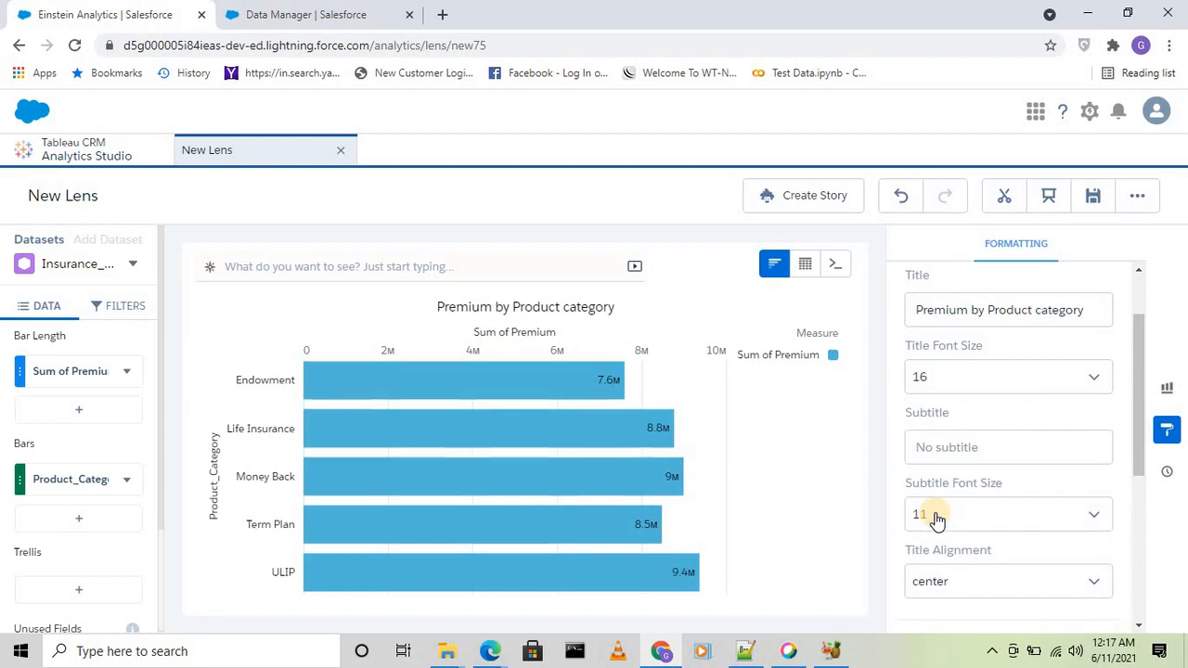
{"action": "left_click", "coordinate": [984, 376]}
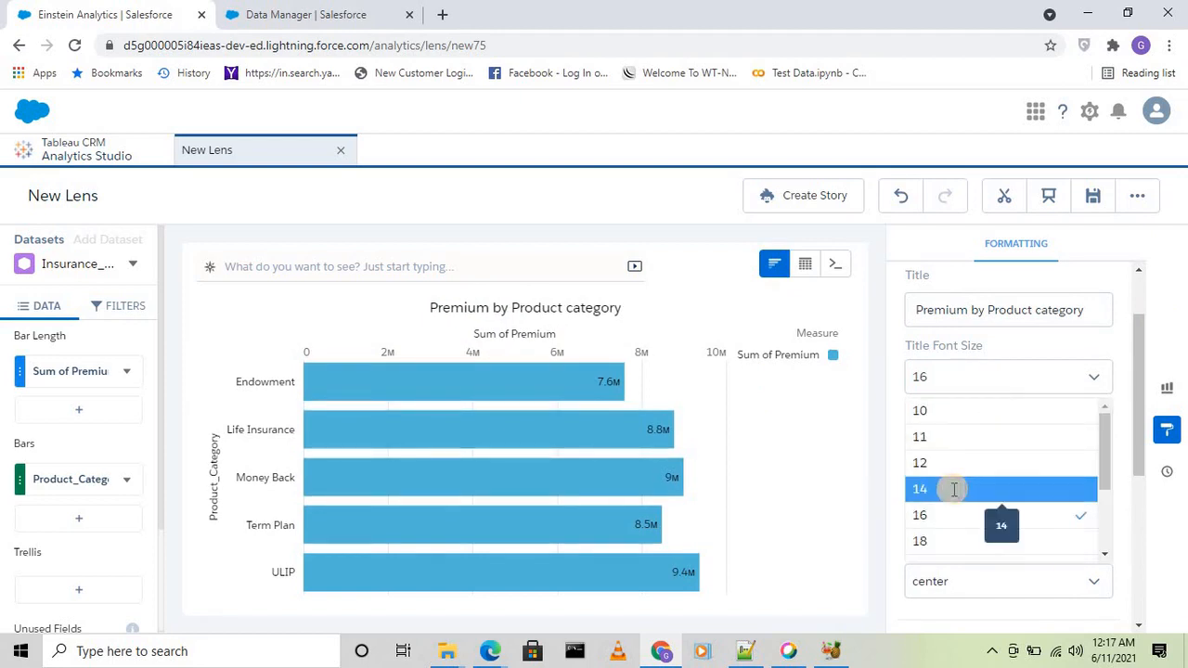
{"action": "left_click", "coordinate": [954, 492]}
Try left and right alignment for the chart title and set it back to center
{"action": "left_click_drag", "start_coordinate": [1141, 408], "coordinate": [1143, 440]}
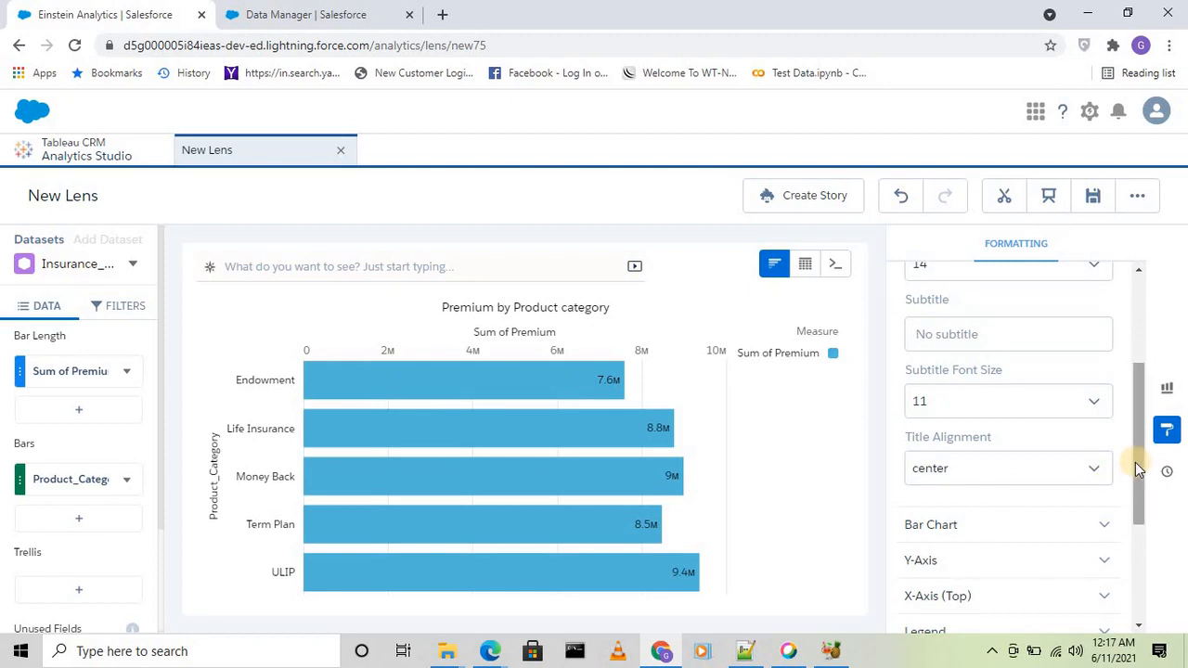
{"action": "left_click_drag", "start_coordinate": [1140, 465], "coordinate": [1140, 495]}
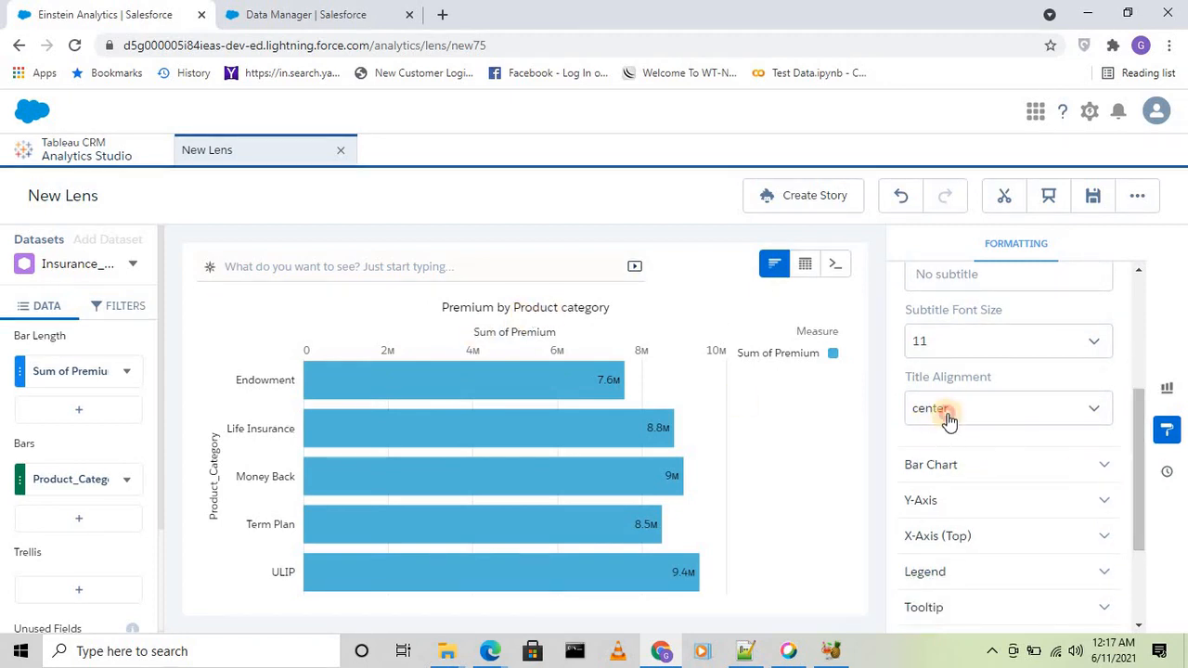
{"action": "left_click", "coordinate": [948, 420]}
{"action": "left_click", "coordinate": [941, 443]}
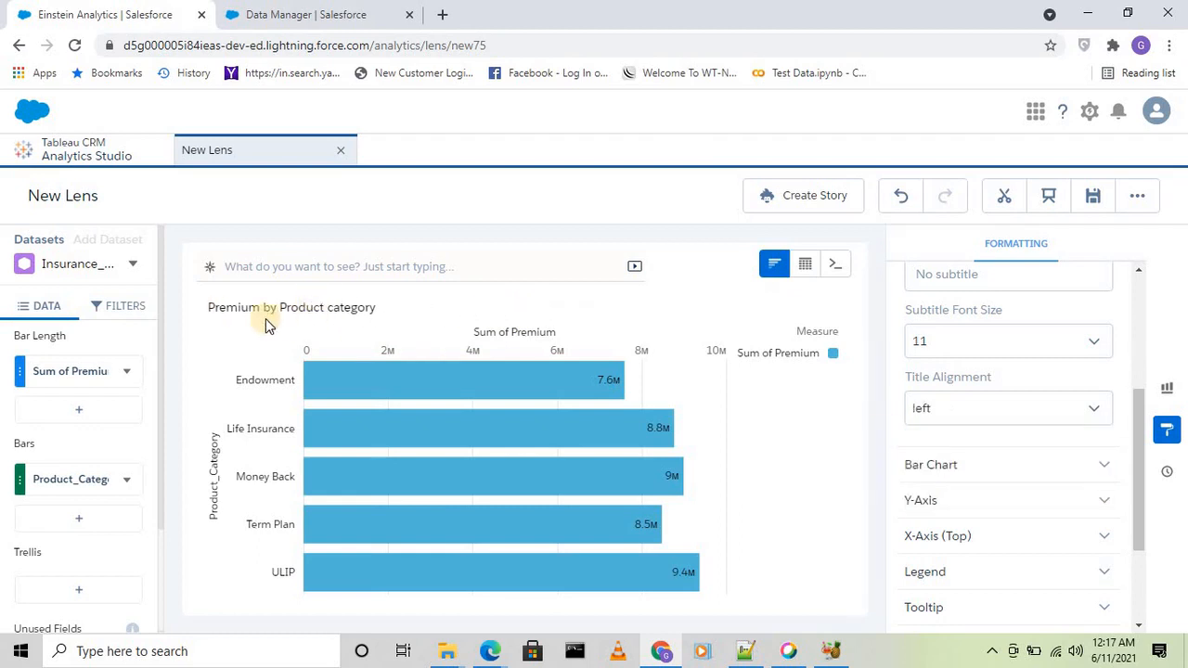
{"action": "left_click", "coordinate": [943, 407]}
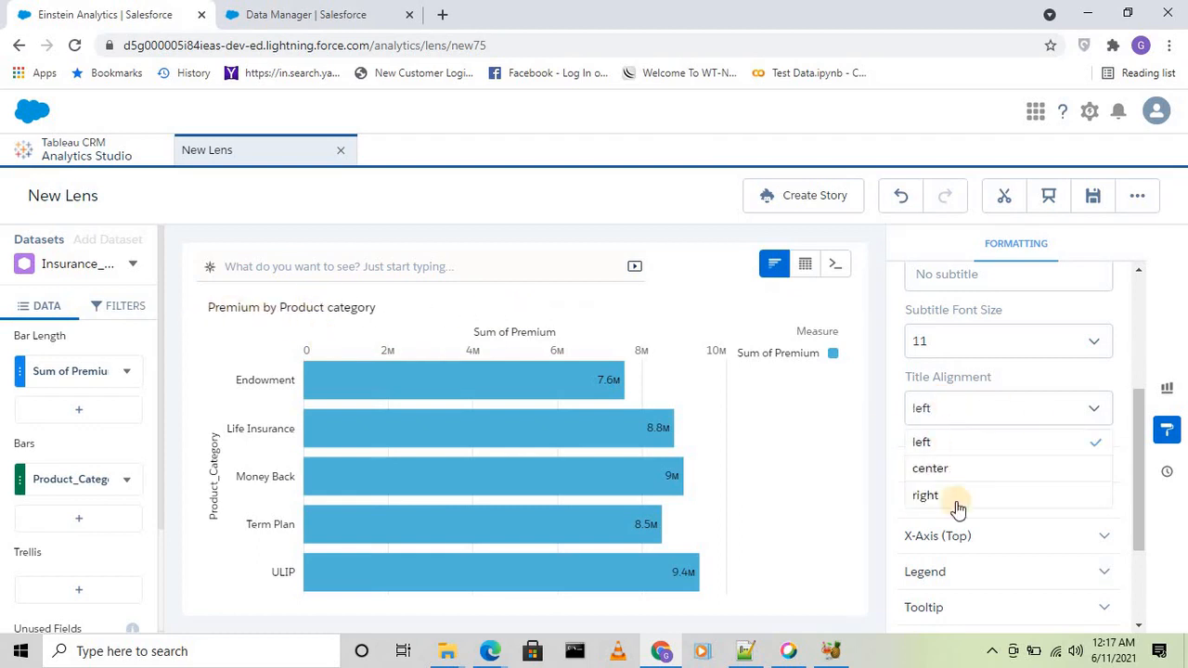
{"action": "left_click", "coordinate": [941, 496]}
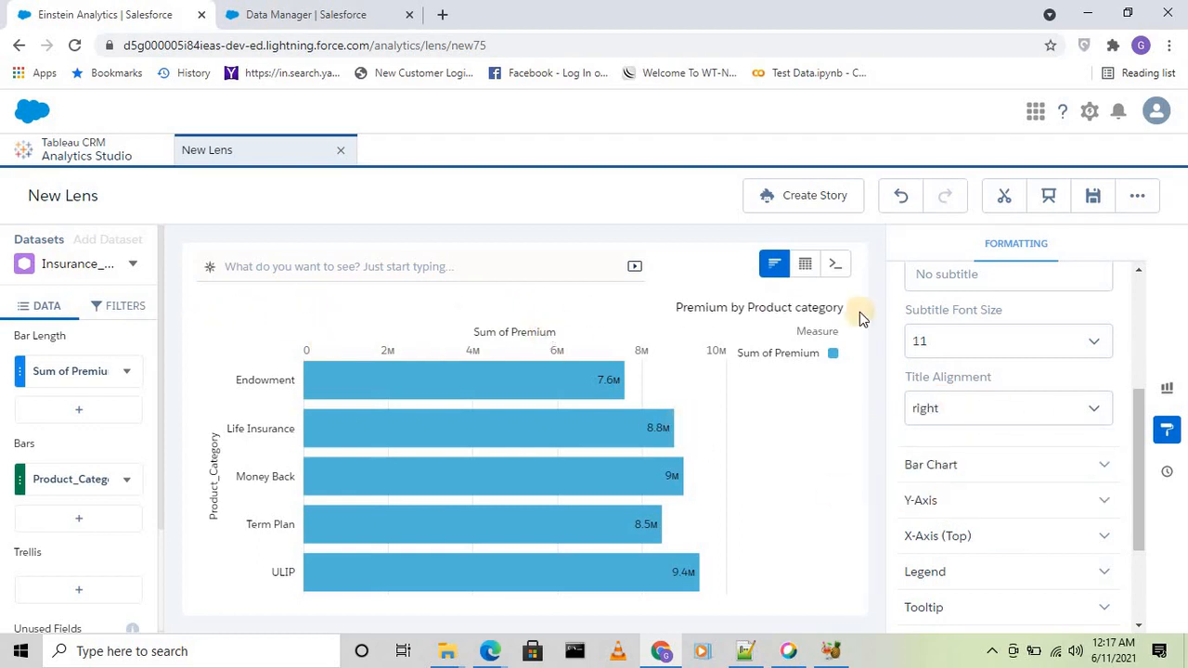
{"action": "left_click", "coordinate": [965, 420]}
{"action": "left_click", "coordinate": [949, 471]}
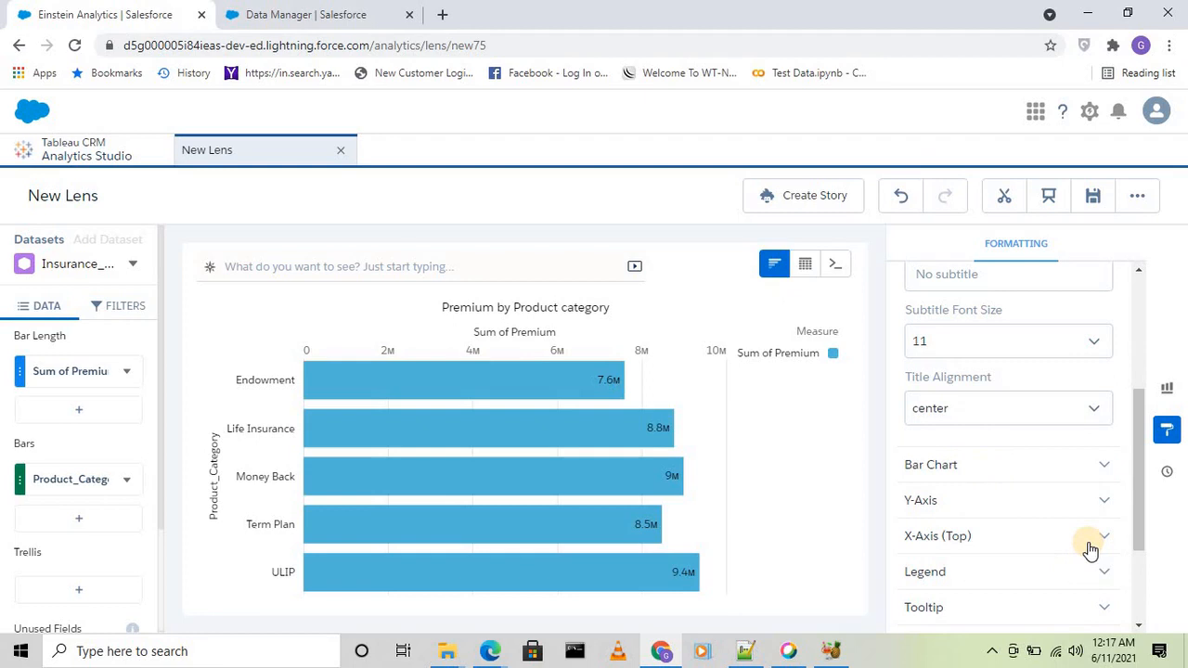
Try Single Axis as the bar chart's axis mode and switch it to Dual Axis
{"action": "left_click", "coordinate": [953, 467]}
{"action": "left_click_drag", "start_coordinate": [1138, 425], "coordinate": [1131, 481]}
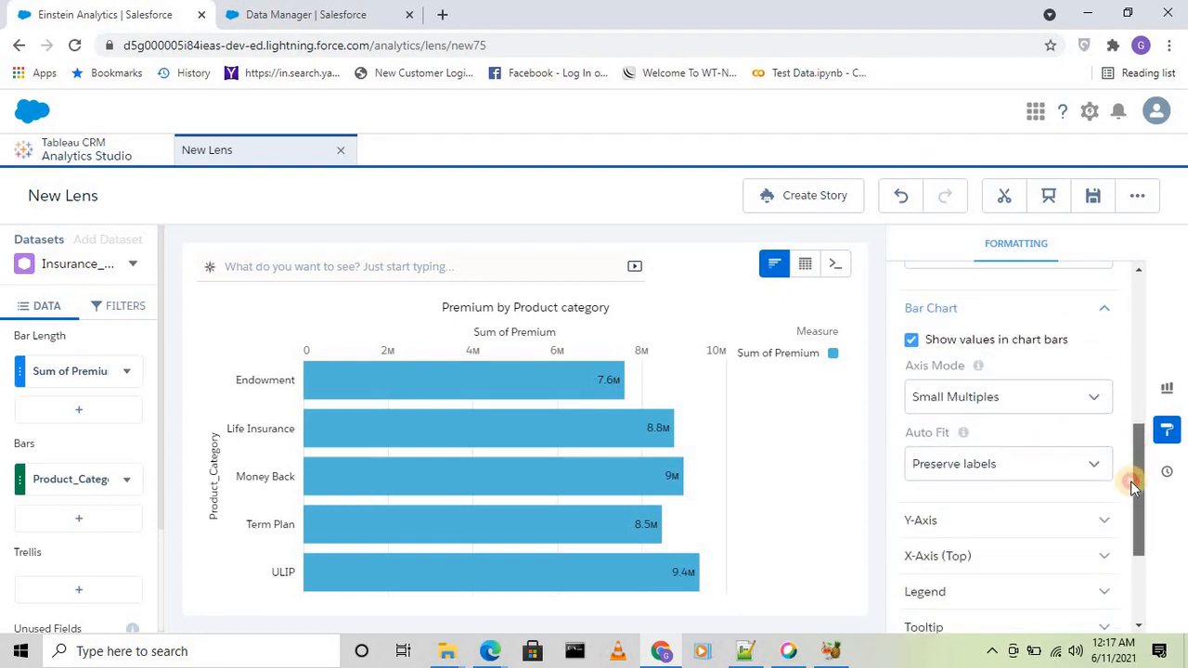
{"action": "left_click", "coordinate": [960, 405]}
{"action": "left_click", "coordinate": [960, 432]}
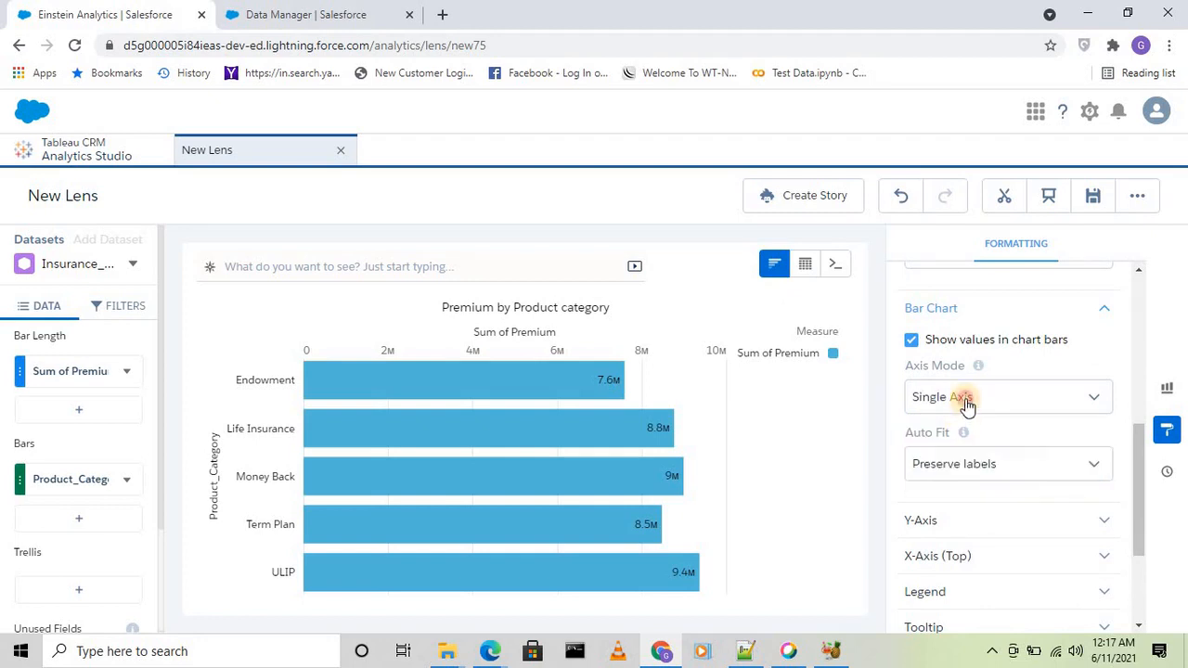
{"action": "left_click", "coordinate": [965, 401]}
{"action": "left_click", "coordinate": [956, 454]}
{"action": "left_click", "coordinate": [955, 398]}
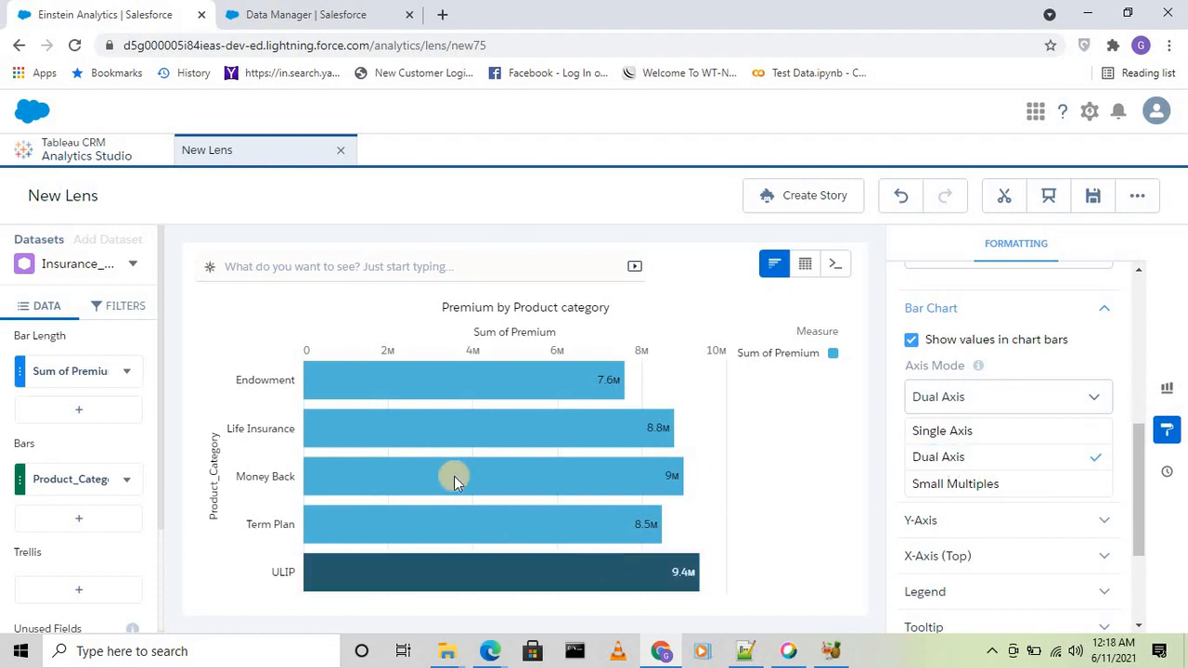
{"action": "mouse_move", "coordinate": [406, 399]}
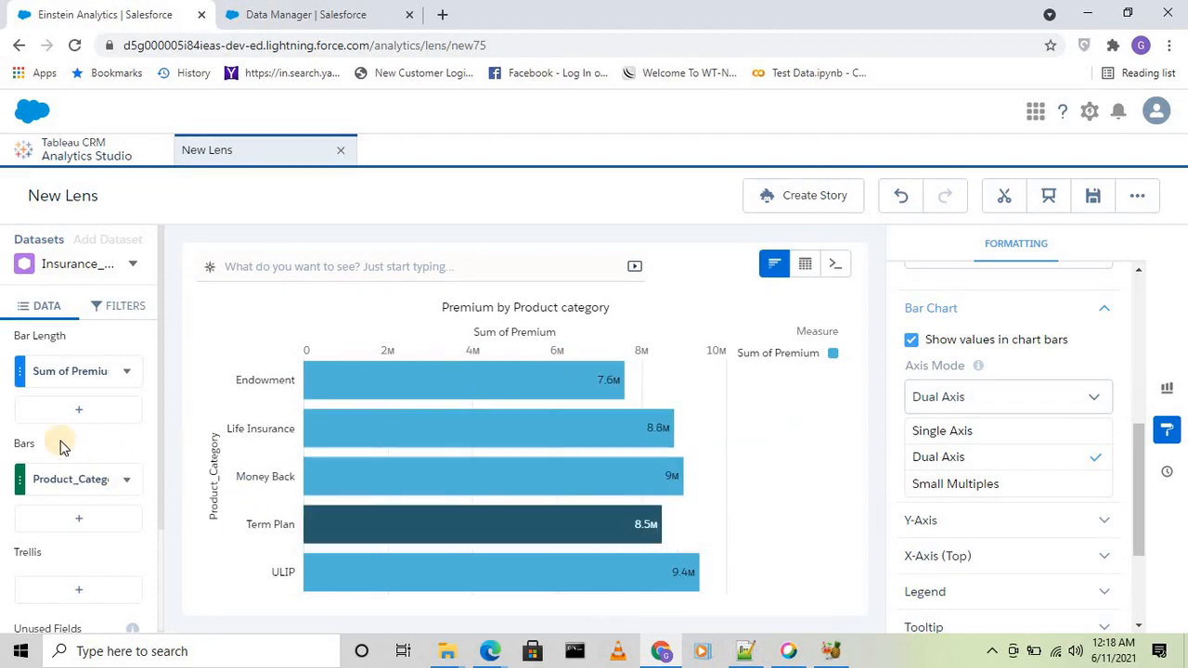
Add Count of Rows as a second bar length measure and inspect both measures for individual categories
{"action": "left_click", "coordinate": [78, 411]}
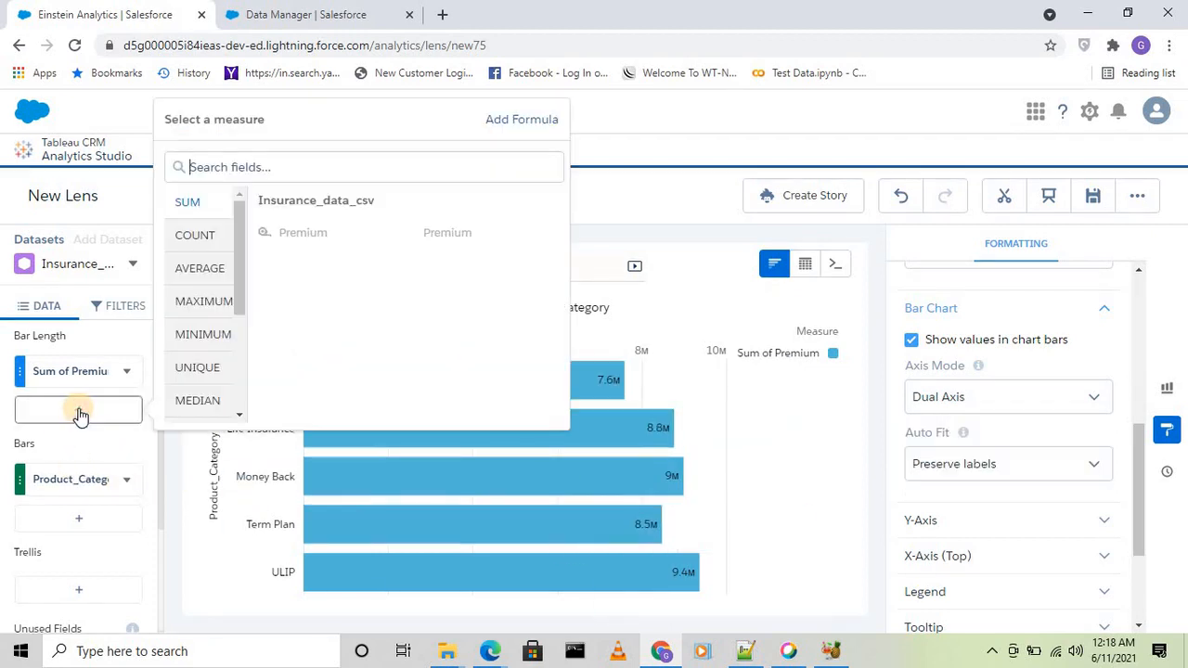
{"action": "left_click", "coordinate": [187, 239]}
{"action": "left_click", "coordinate": [292, 233]}
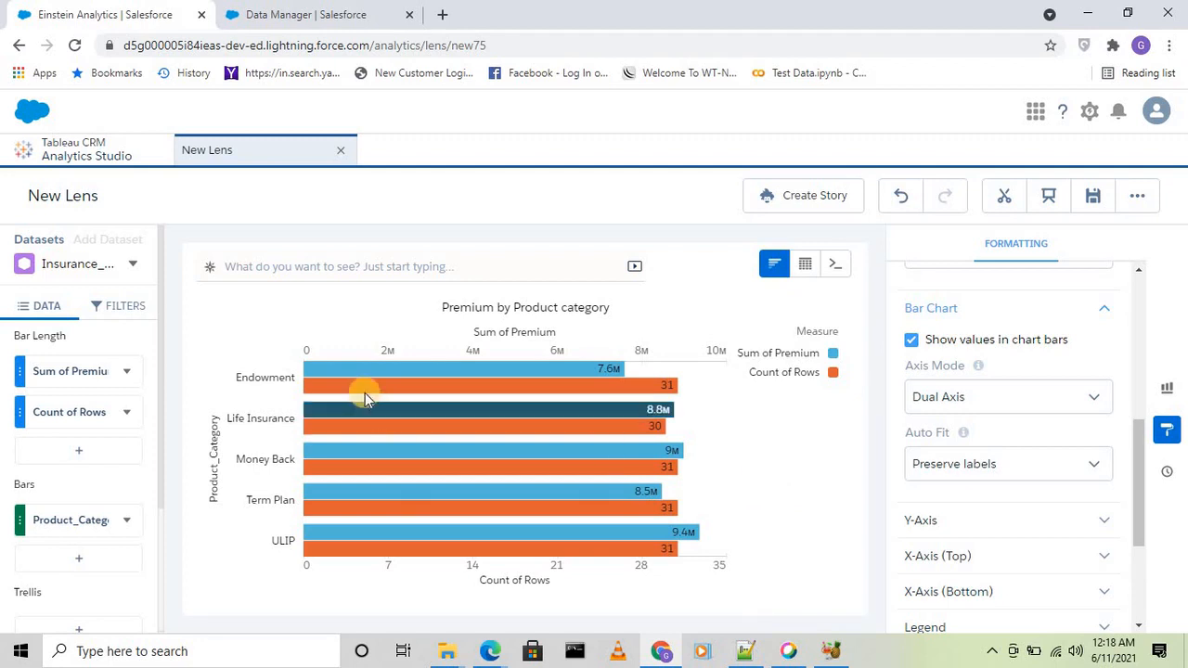
{"action": "mouse_move", "coordinate": [589, 372]}
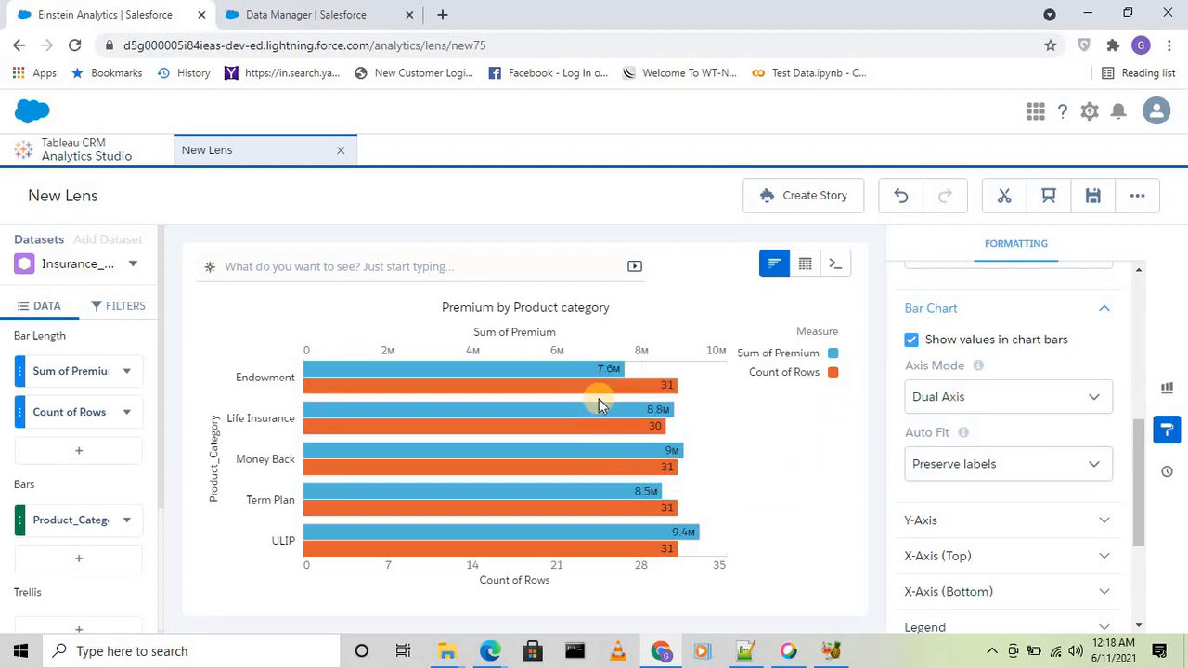
{"action": "mouse_move", "coordinate": [486, 375]}
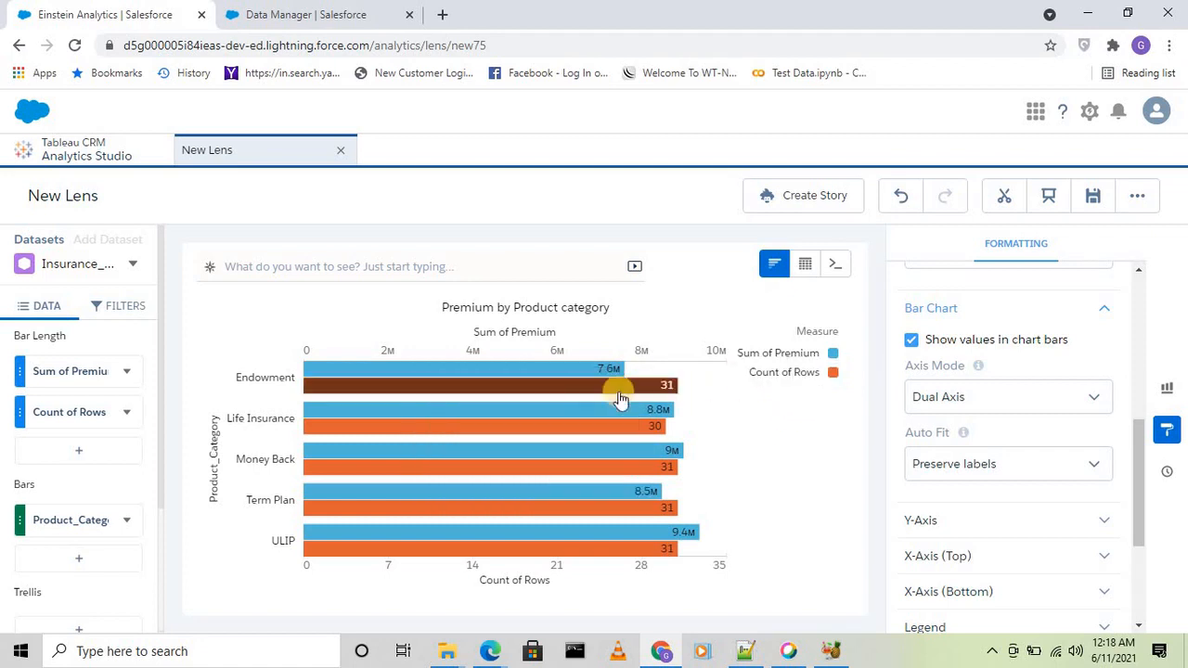
{"action": "mouse_move", "coordinate": [670, 395]}
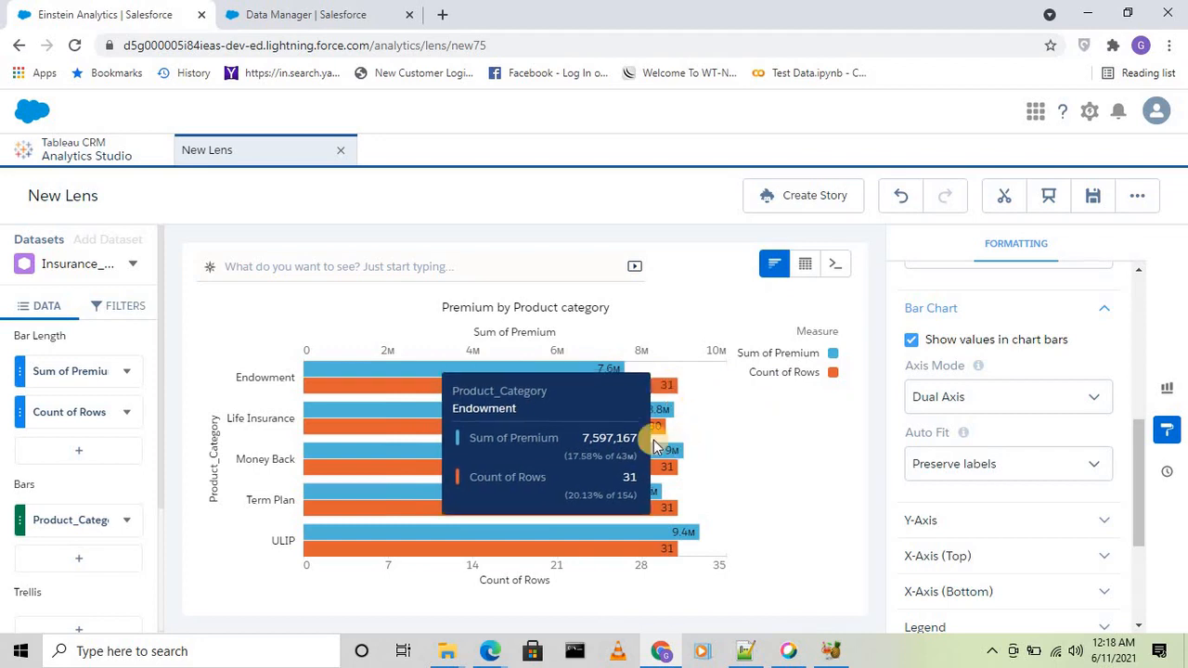
{"action": "mouse_move", "coordinate": [669, 477]}
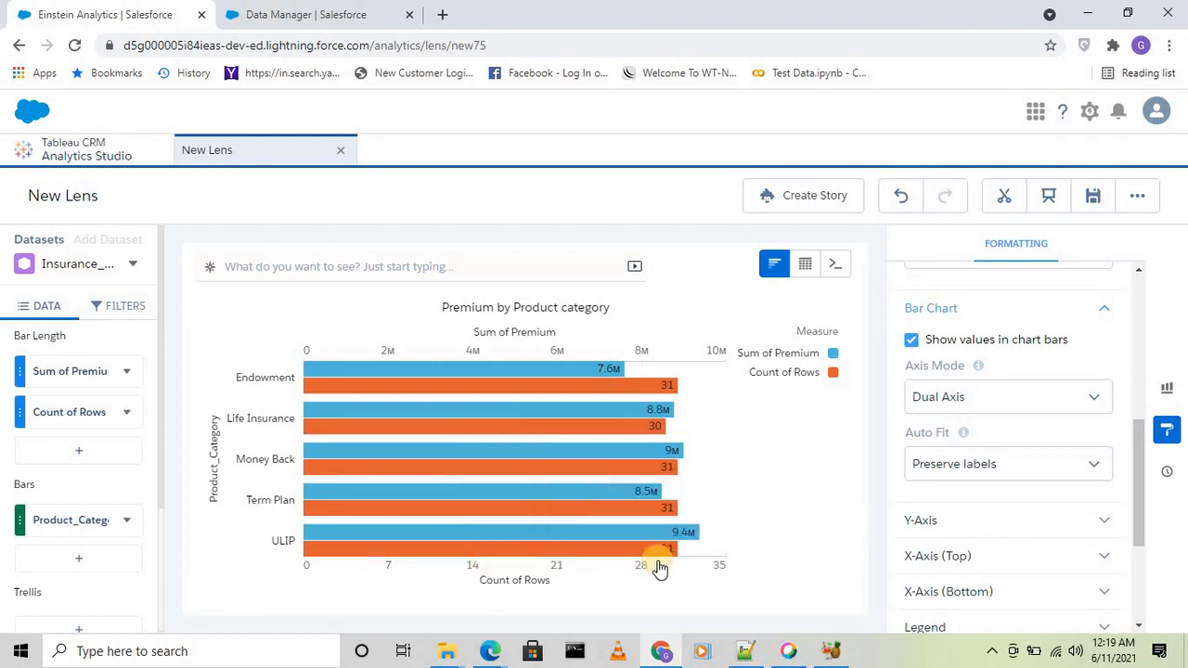
Set the bar chart's axis mode to Single Axis and compare the two measures' bars for Endowment
{"action": "left_click", "coordinate": [955, 396]}
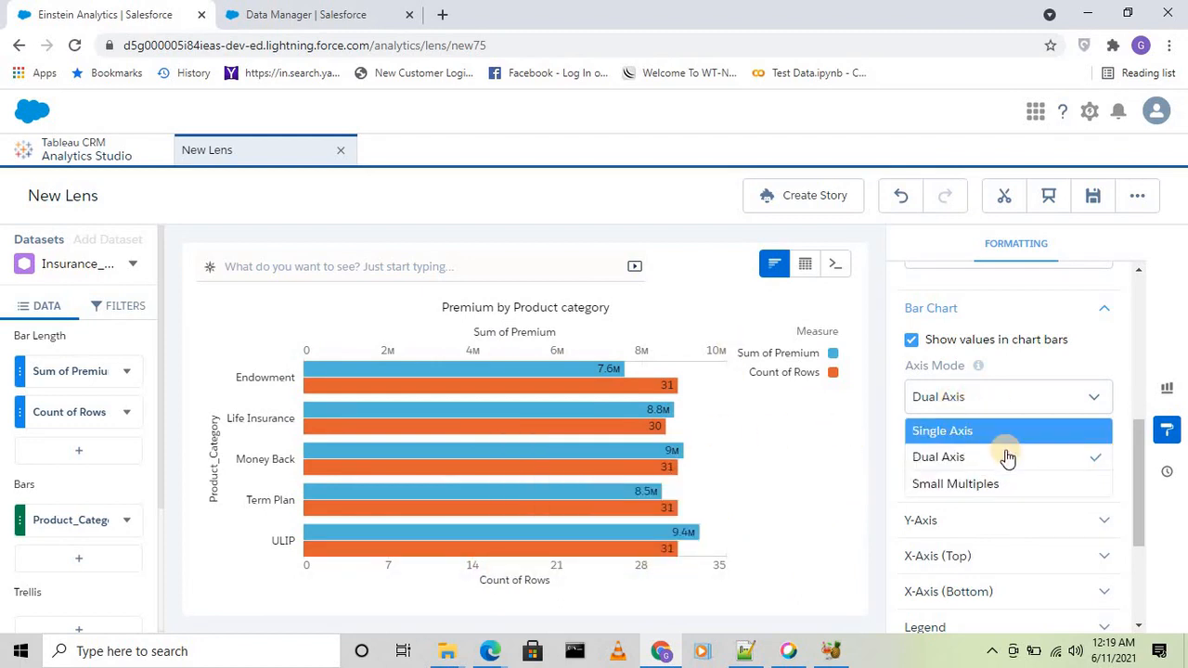
{"action": "left_click", "coordinate": [959, 429]}
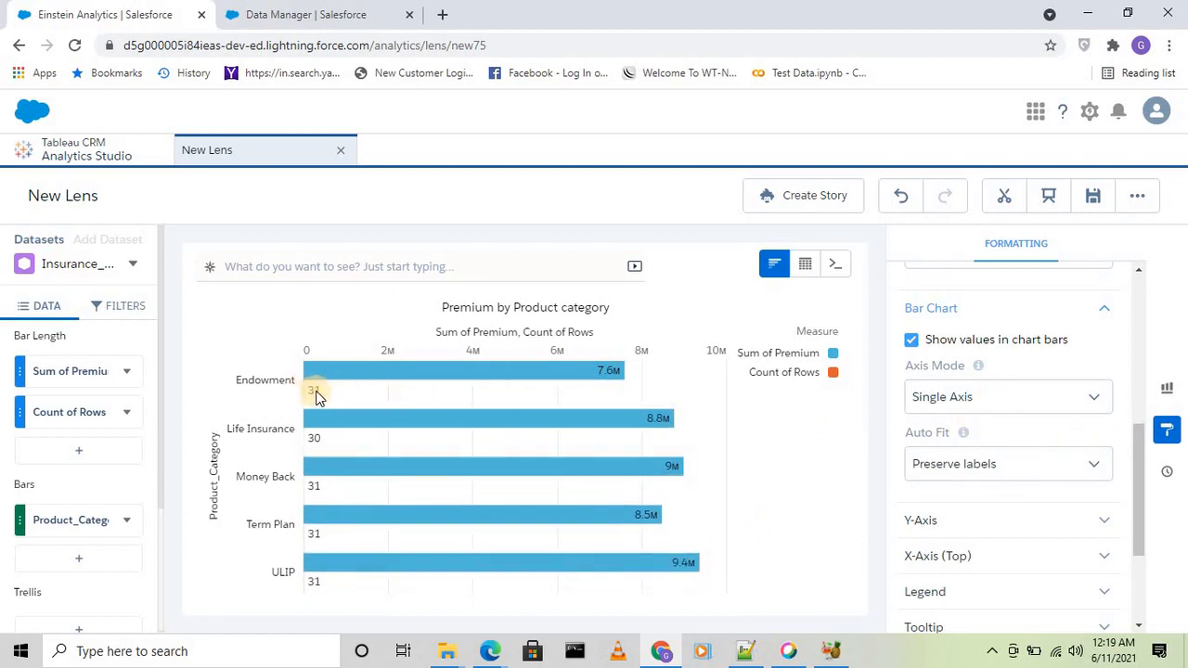
{"action": "mouse_move", "coordinate": [306, 397]}
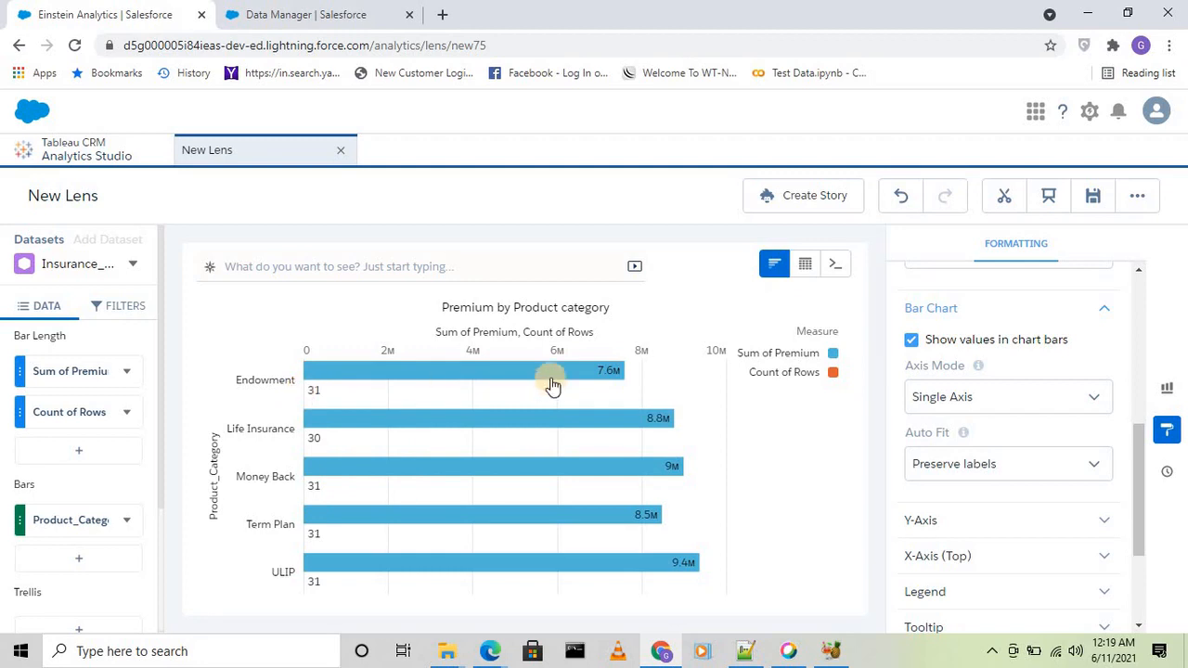
{"action": "mouse_move", "coordinate": [556, 381]}
Try the None option for the bar chart's Auto Fit and set it back to Preserve labels
{"action": "scroll", "coordinate": [1138, 473], "scroll_direction": "down", "scroll_amount": 1}
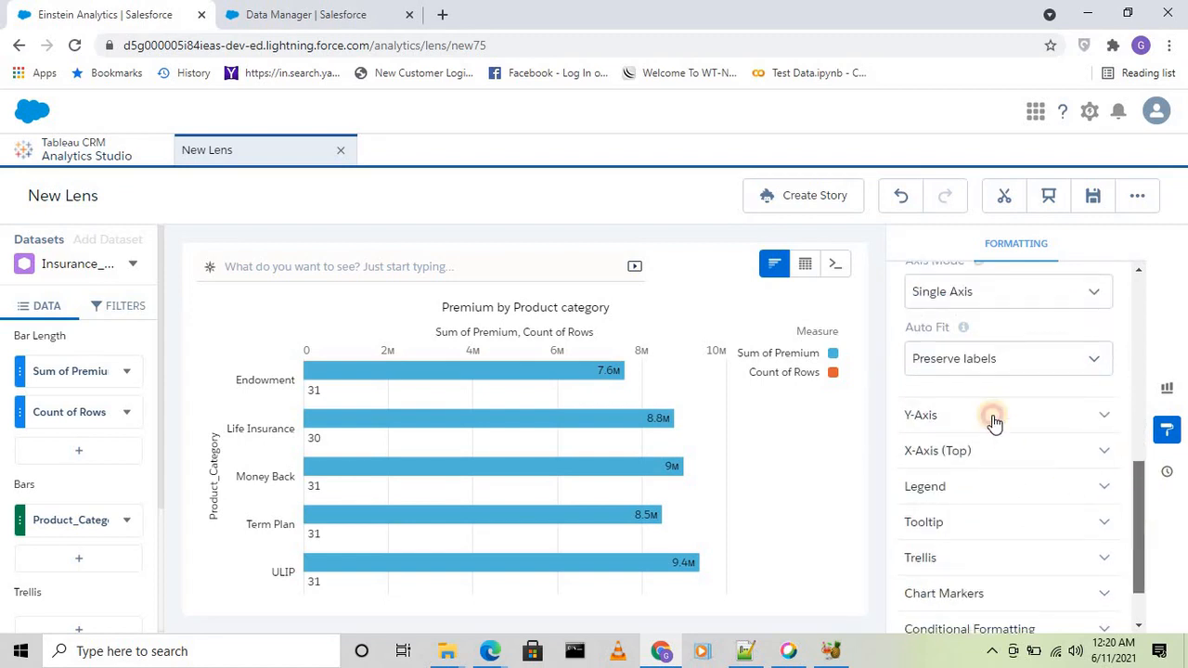
{"action": "left_click", "coordinate": [965, 363]}
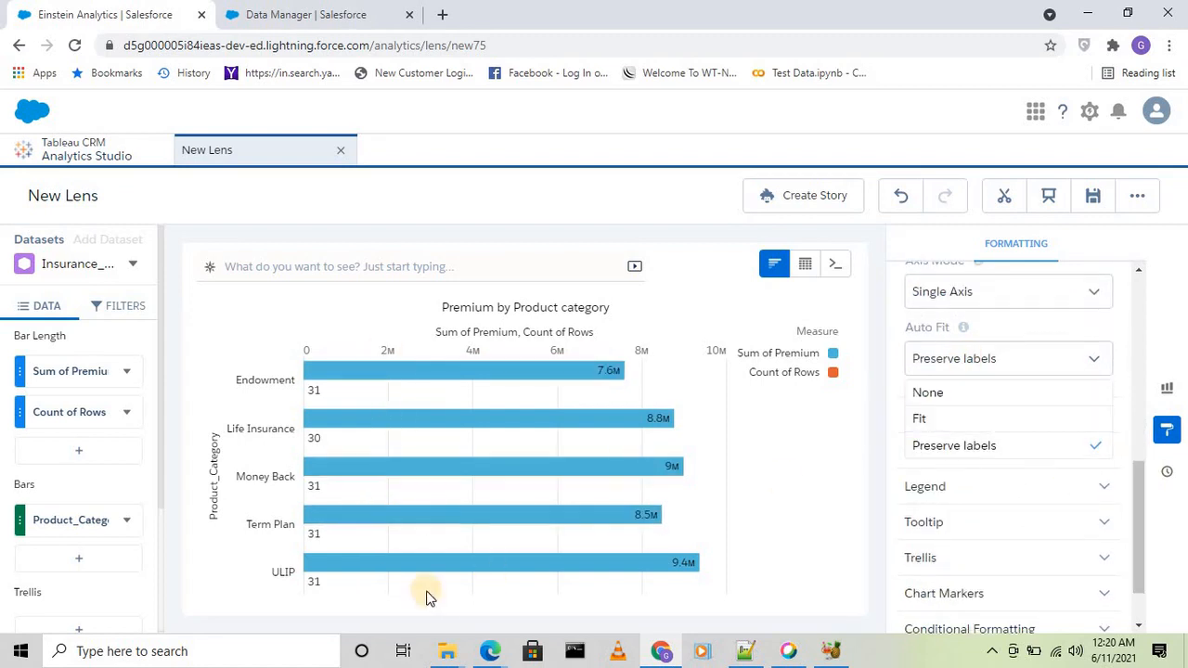
{"action": "left_click", "coordinate": [945, 396]}
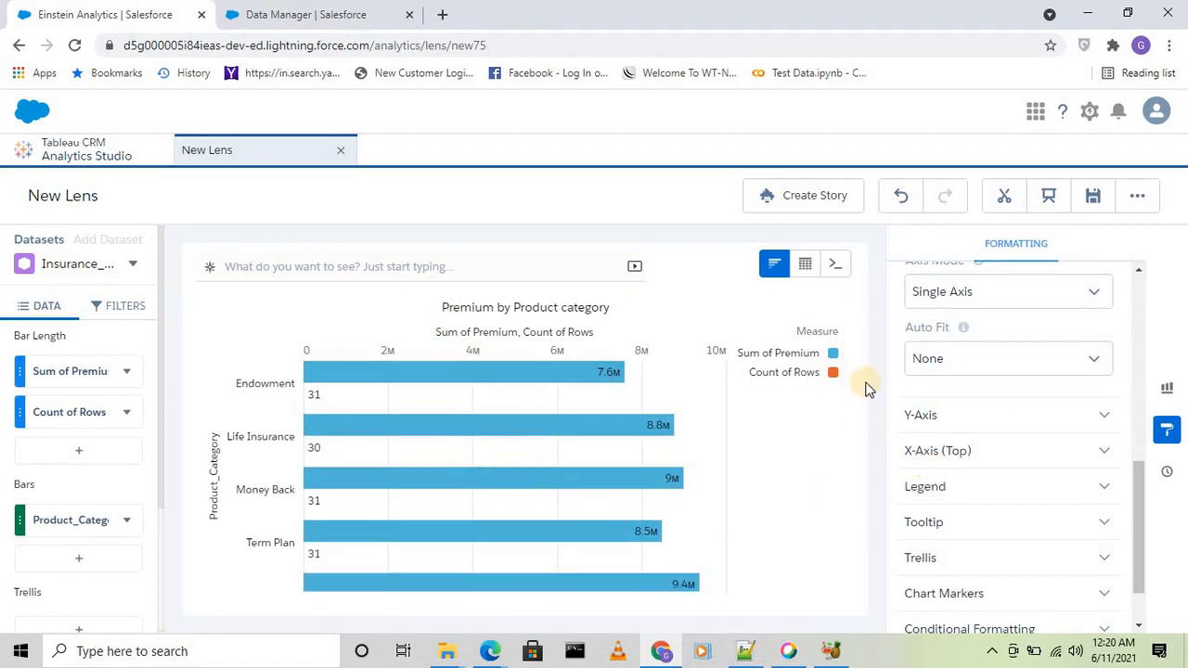
{"action": "scroll", "coordinate": [854, 472], "scroll_direction": "down", "scroll_amount": 1}
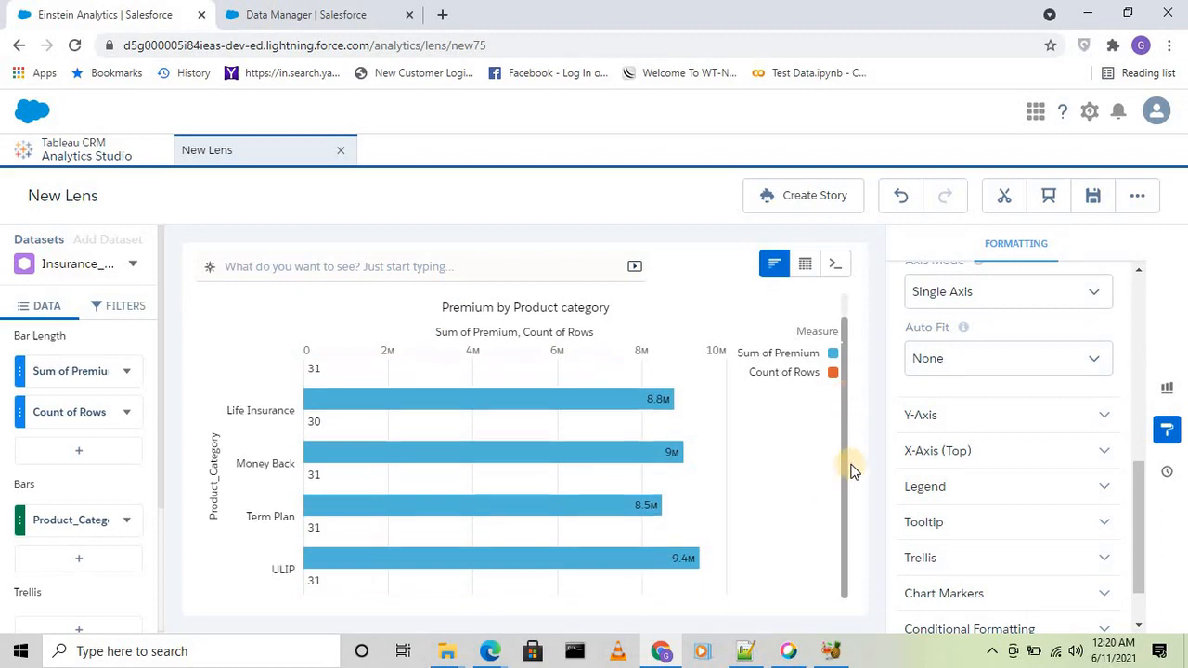
{"action": "scroll", "coordinate": [817, 499], "scroll_direction": "up", "scroll_amount": 1}
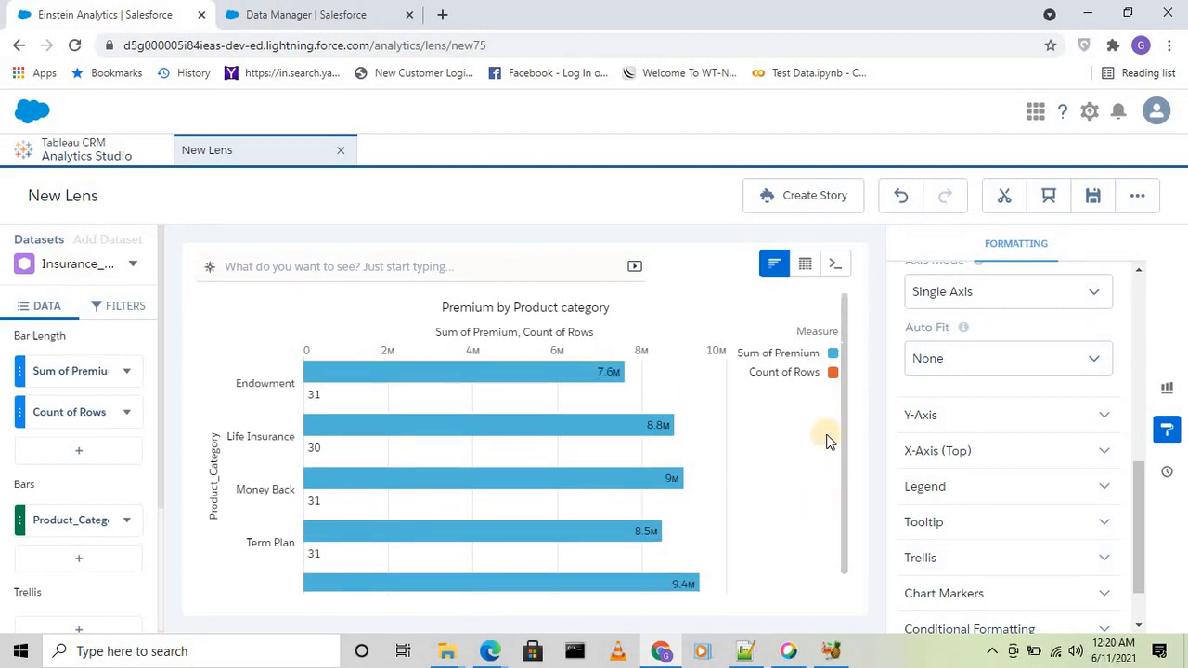
{"action": "left_click", "coordinate": [951, 362]}
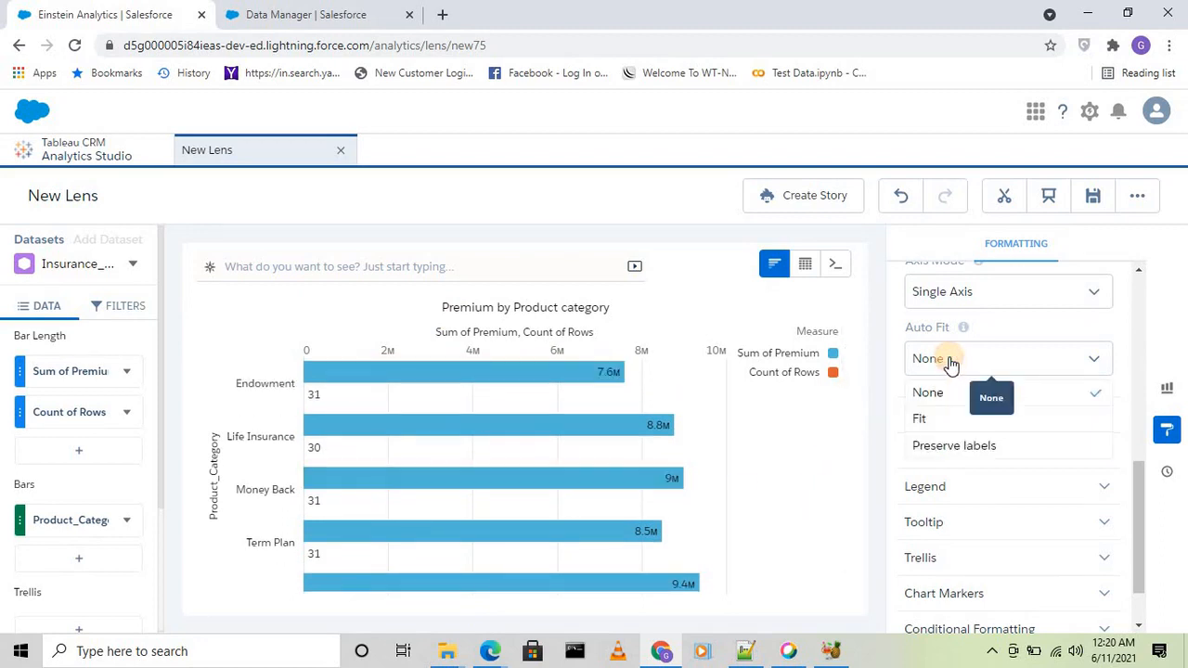
{"action": "left_click", "coordinate": [959, 447]}
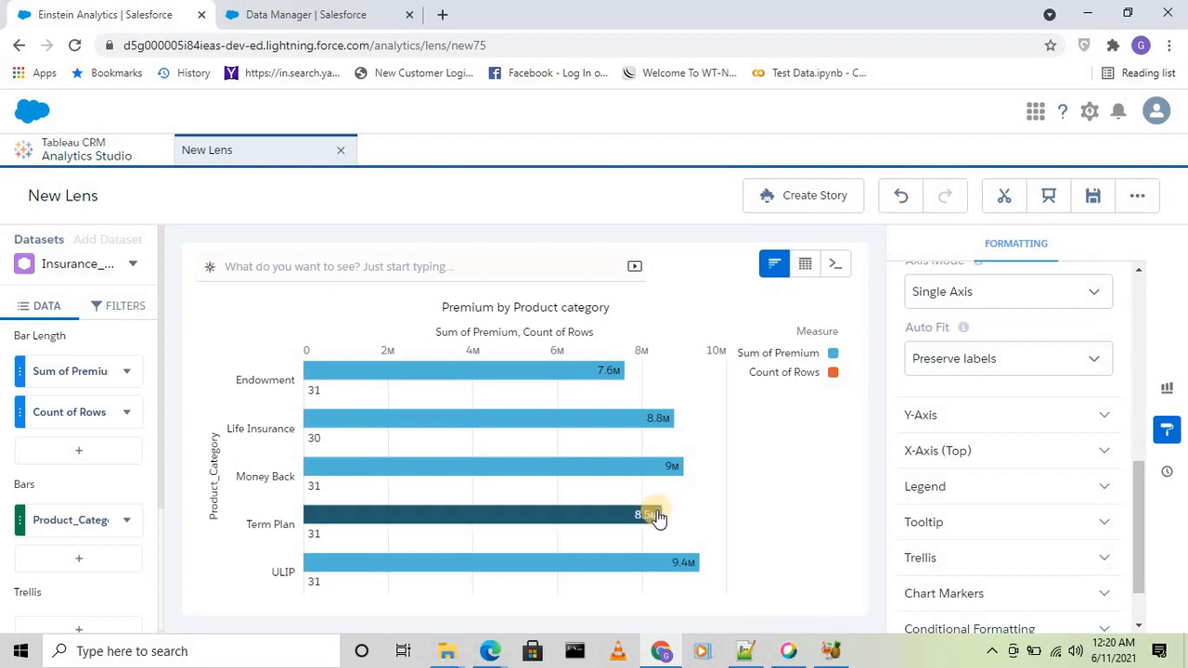
Hide the Y-axis title, and try hiding the Y-axis itself before showing it again
{"action": "left_click", "coordinate": [928, 420]}
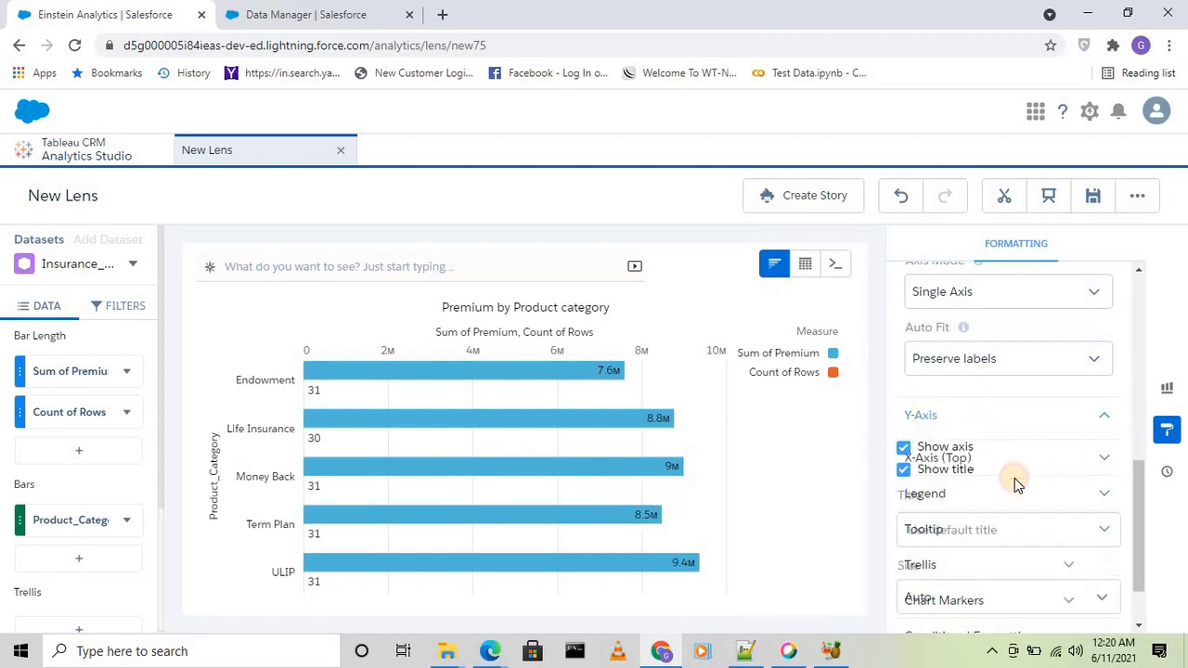
{"action": "scroll", "coordinate": [1021, 482], "scroll_direction": "down", "scroll_amount": 1}
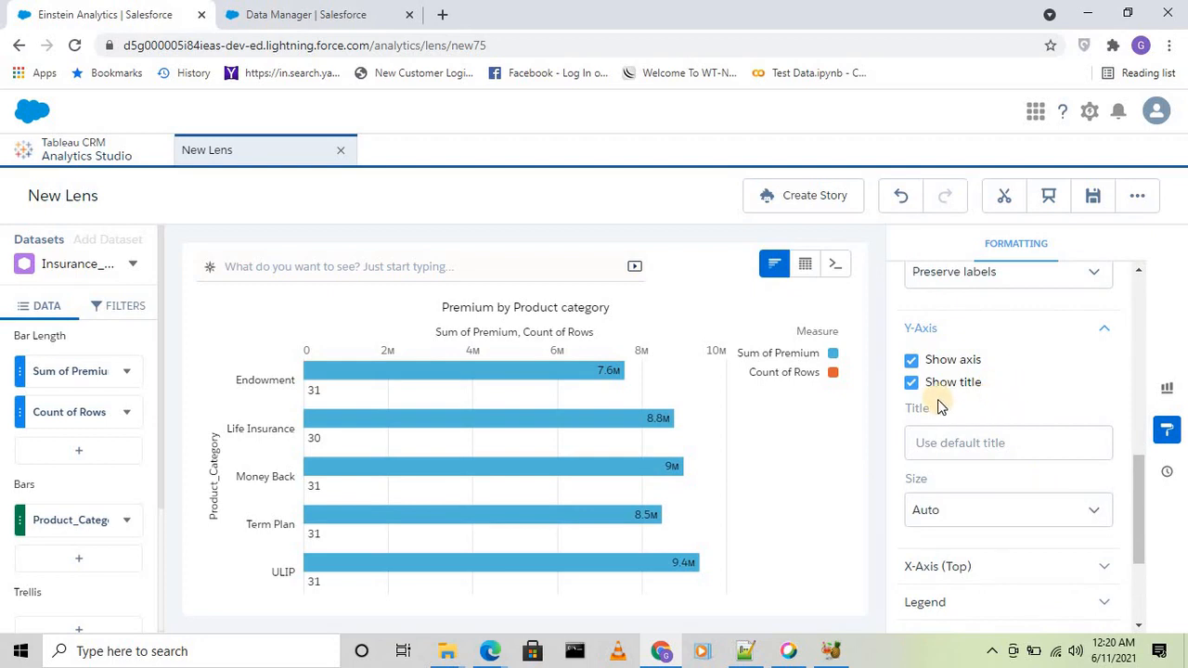
{"action": "left_click", "coordinate": [910, 388]}
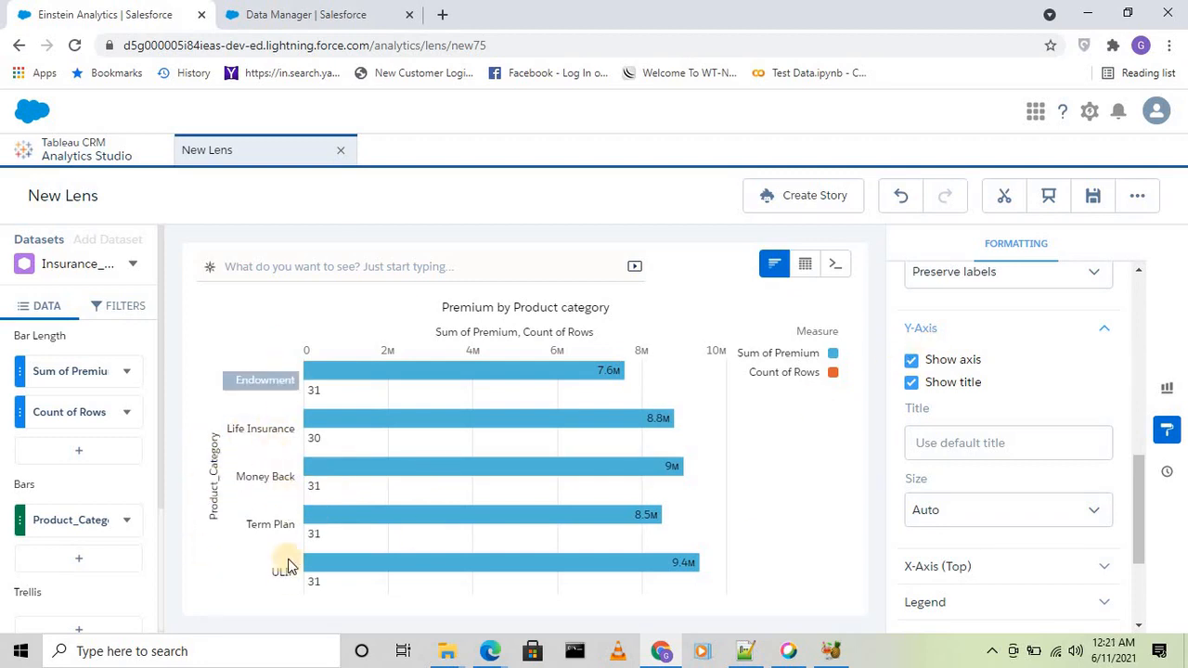
{"action": "left_click", "coordinate": [912, 384]}
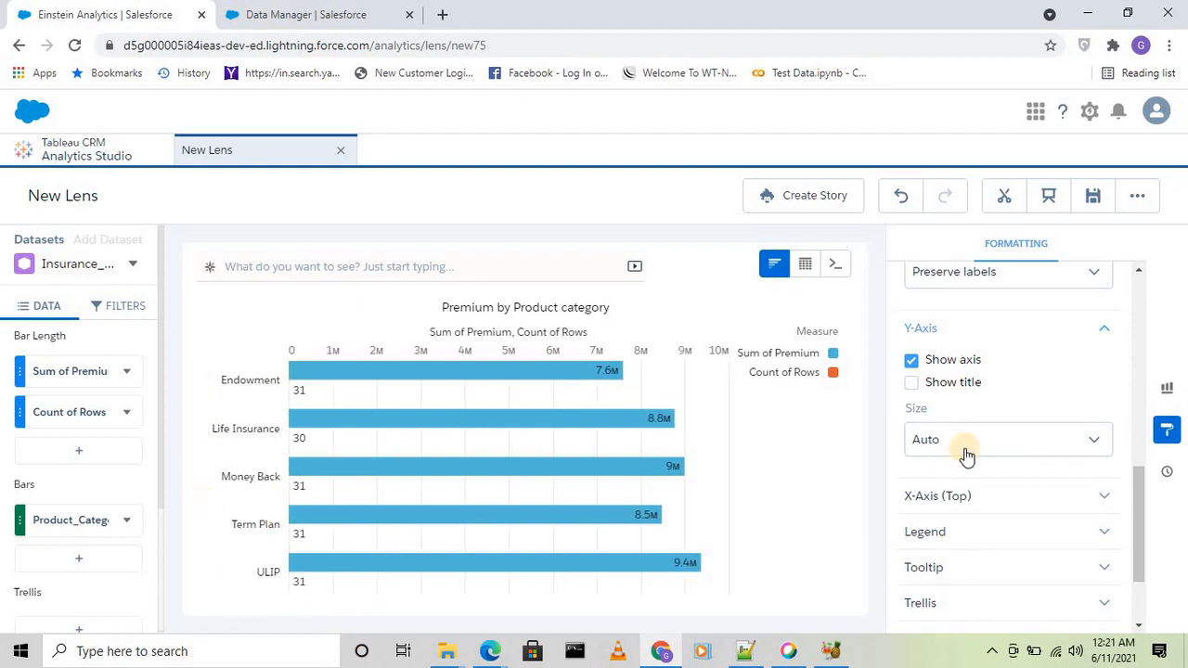
{"action": "left_click", "coordinate": [912, 361]}
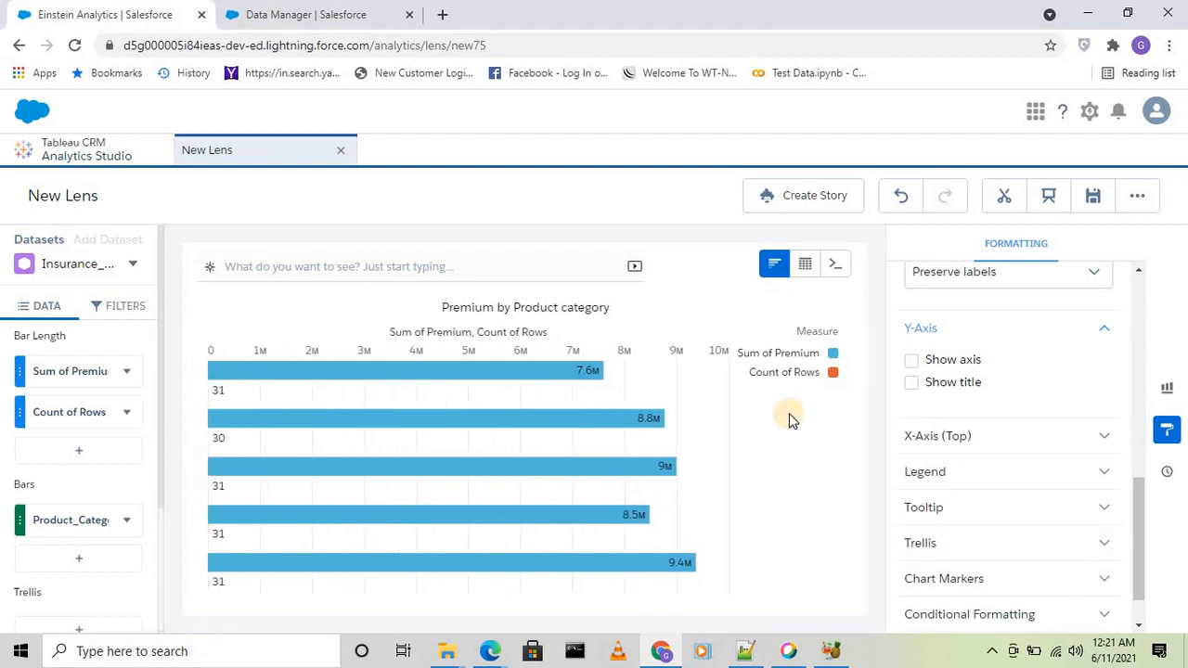
{"action": "left_click", "coordinate": [912, 362]}
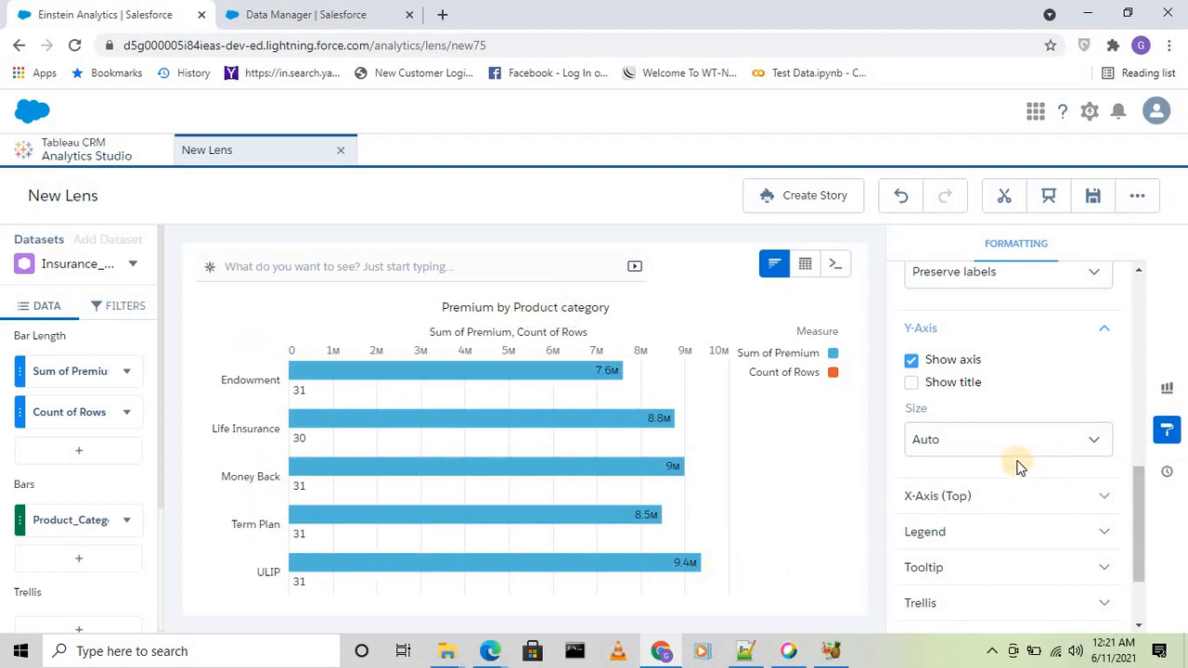
Try a Y-axis size of 30% and change it to 50%
{"action": "scroll", "coordinate": [1018, 466], "scroll_direction": "down", "scroll_amount": 1}
{"action": "left_click", "coordinate": [932, 354]}
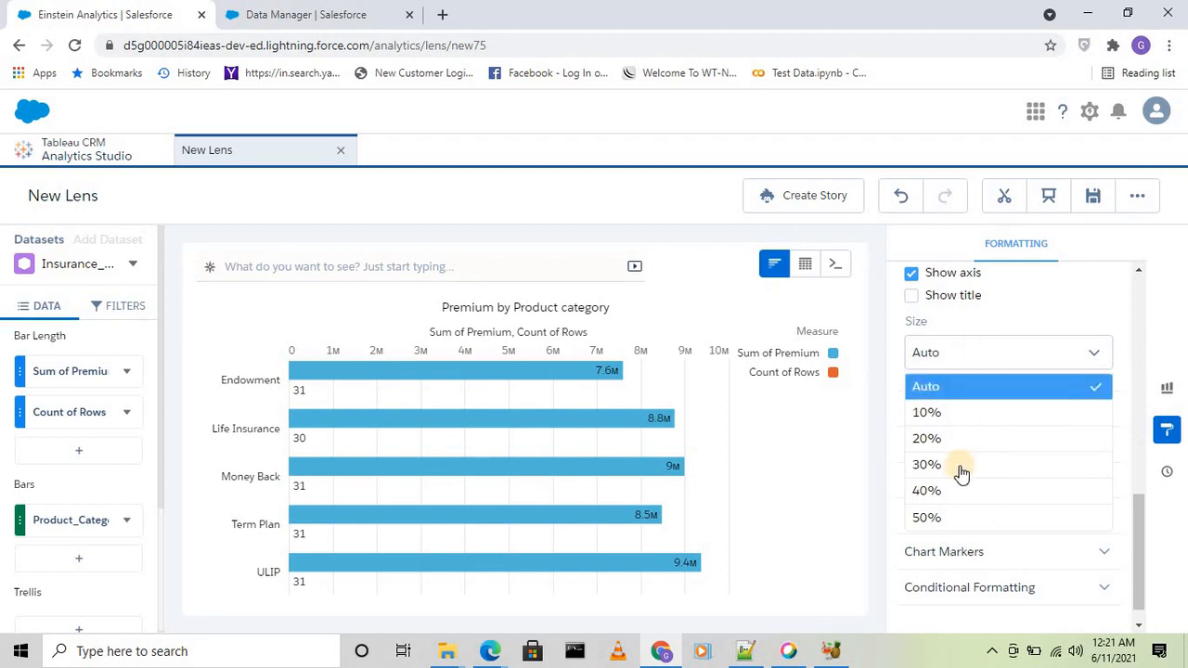
{"action": "left_click", "coordinate": [947, 467]}
{"action": "left_click", "coordinate": [965, 353]}
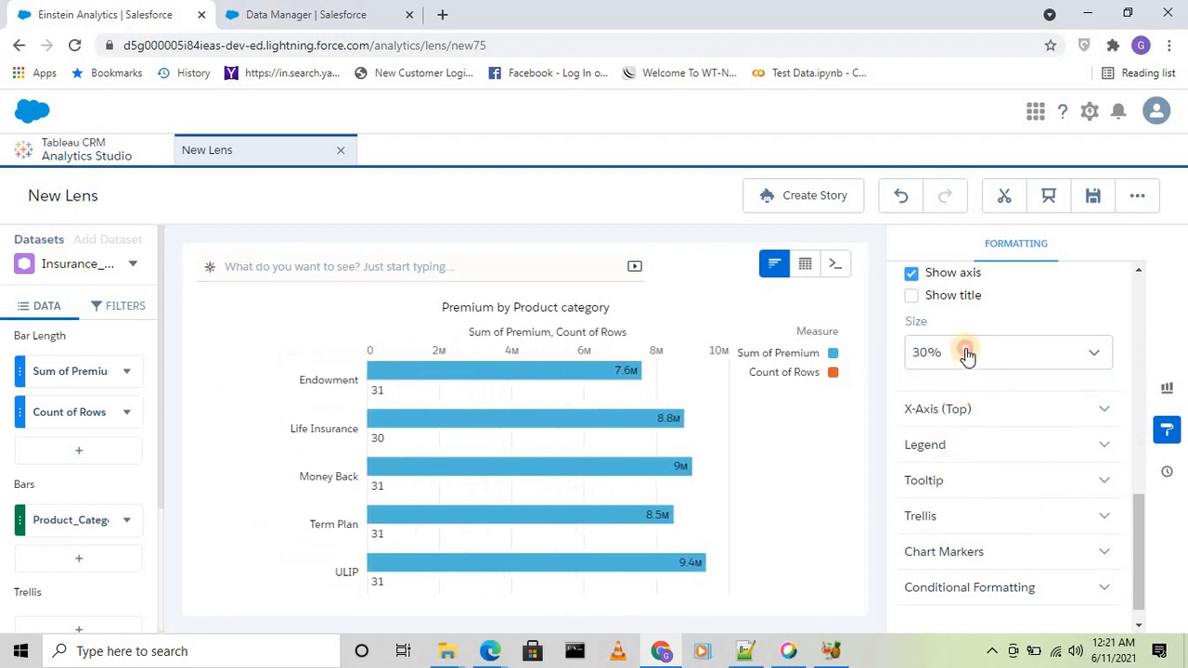
{"action": "left_click", "coordinate": [953, 519]}
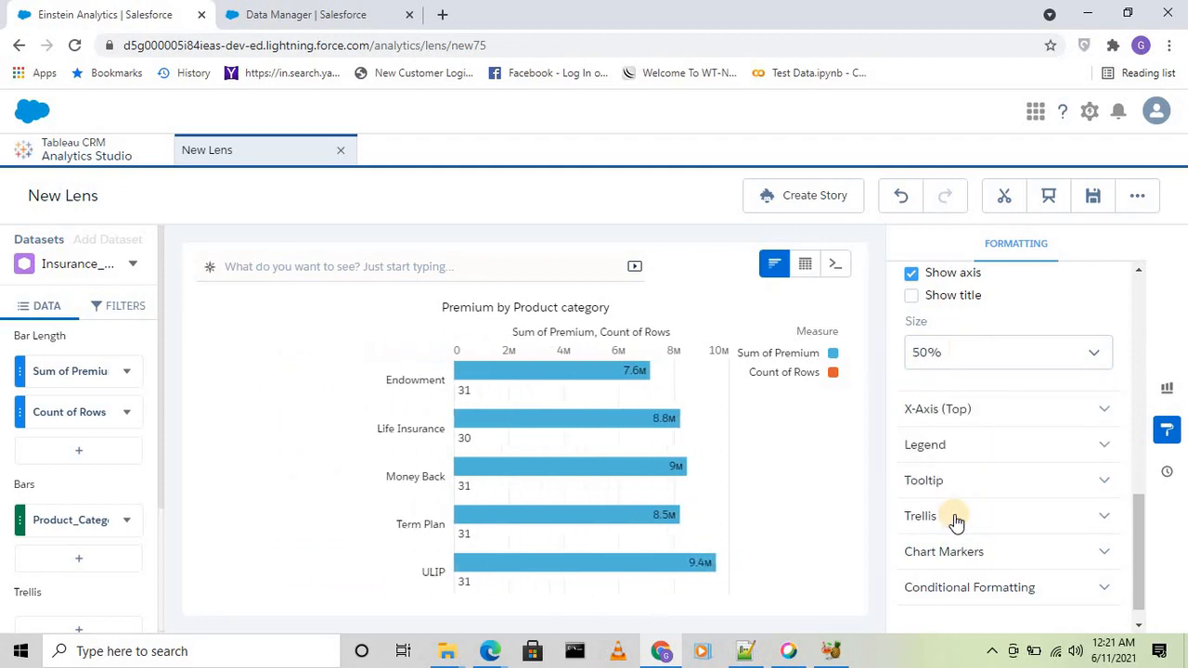
Set the Y-axis size to Auto and hide the title of the top X-axis
{"action": "left_click", "coordinate": [949, 358]}
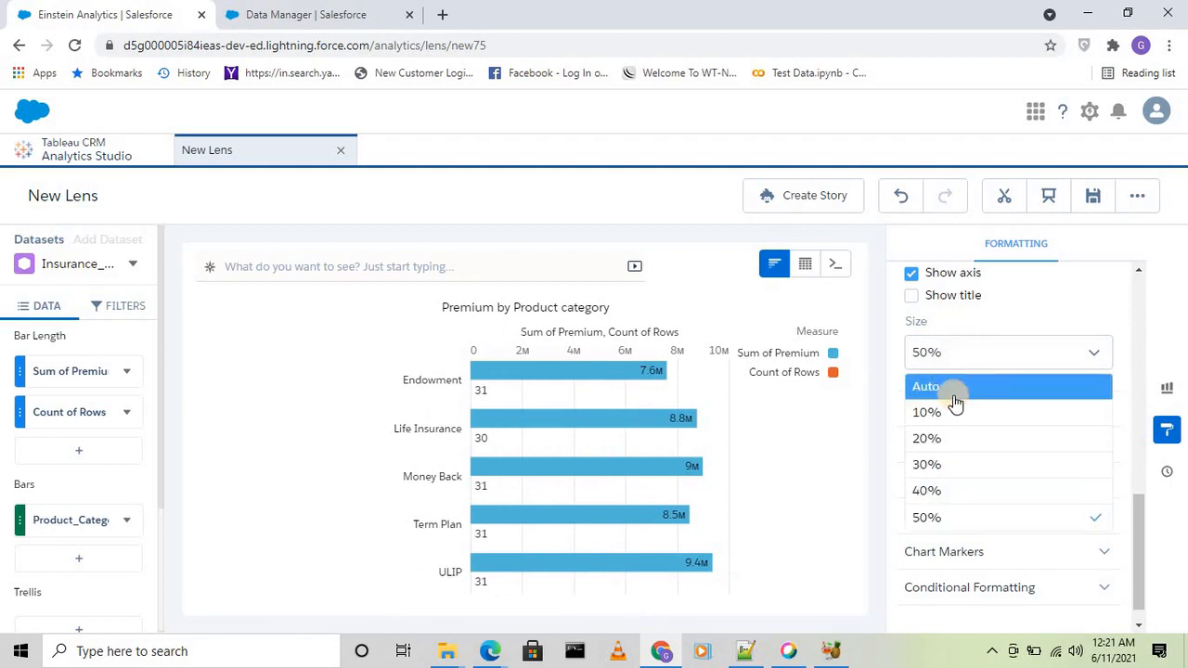
{"action": "left_click", "coordinate": [945, 395]}
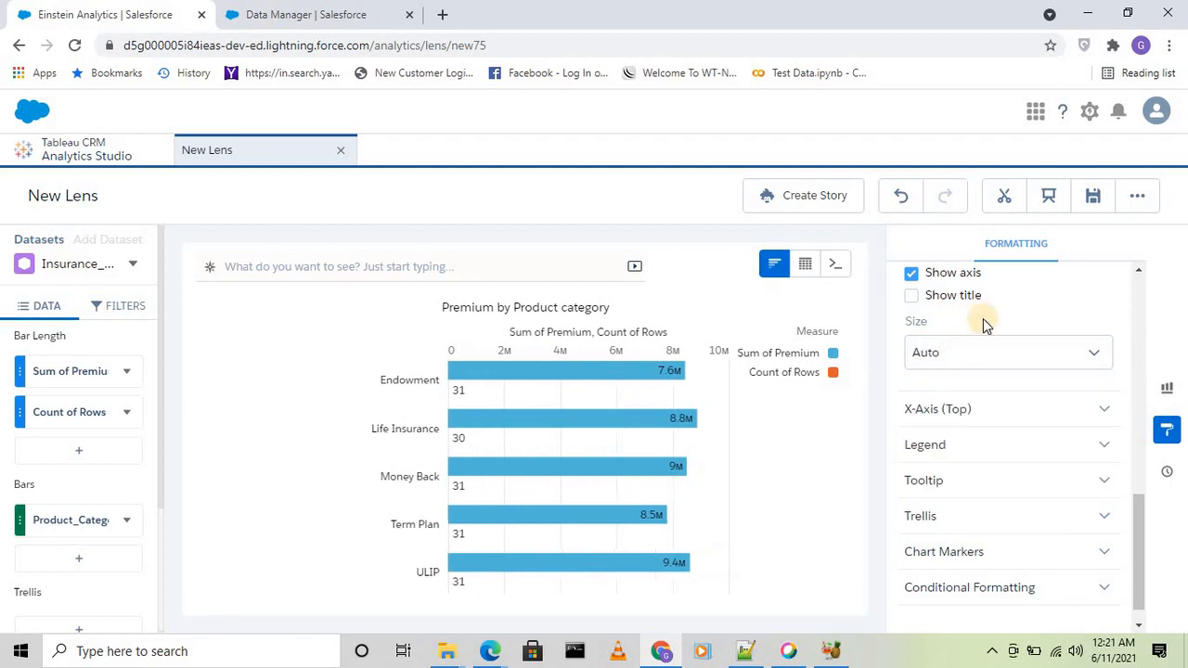
{"action": "left_click", "coordinate": [941, 410]}
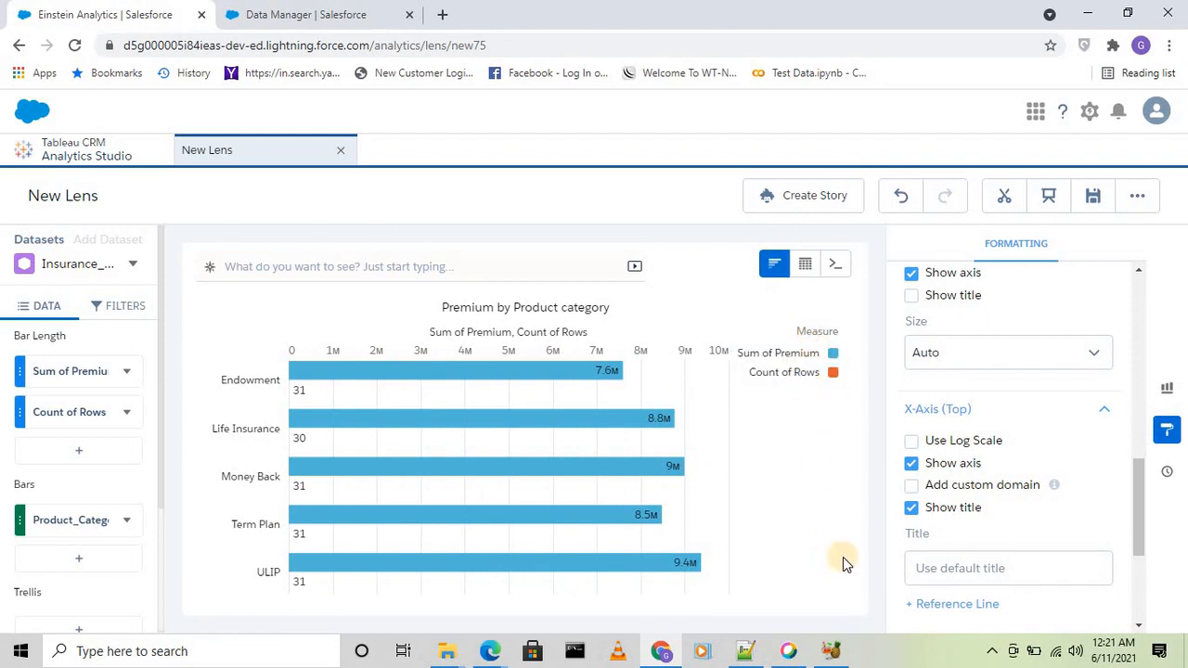
{"action": "left_click", "coordinate": [913, 513]}
{"action": "left_click", "coordinate": [914, 513]}
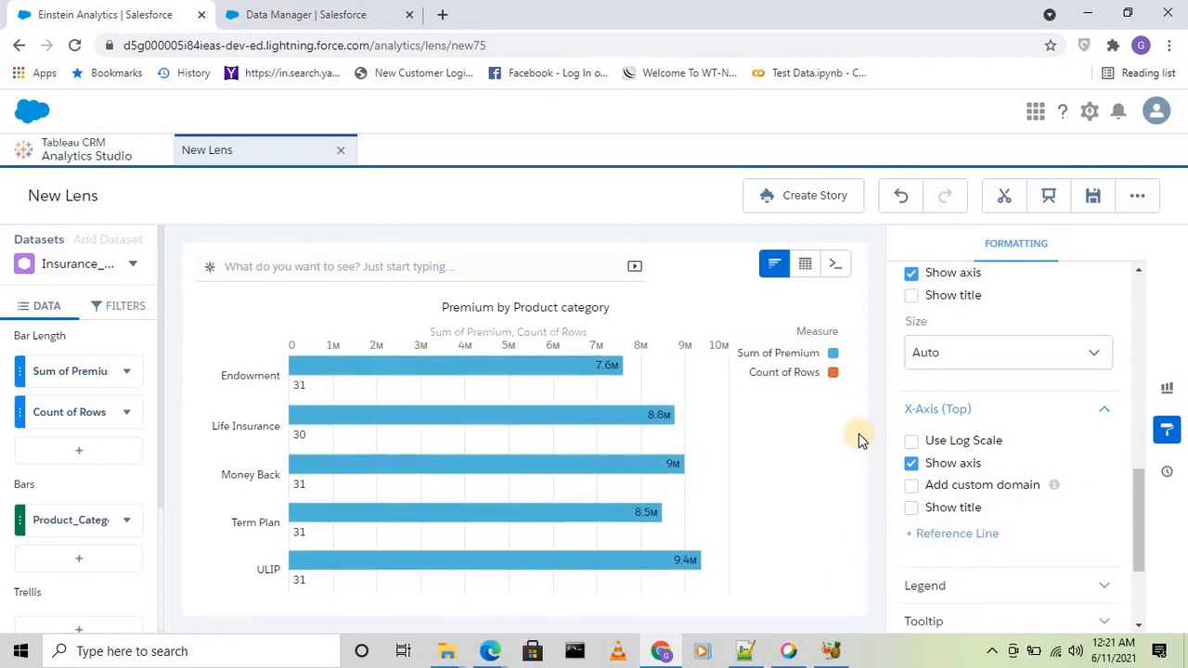
{"action": "left_click", "coordinate": [911, 508]}
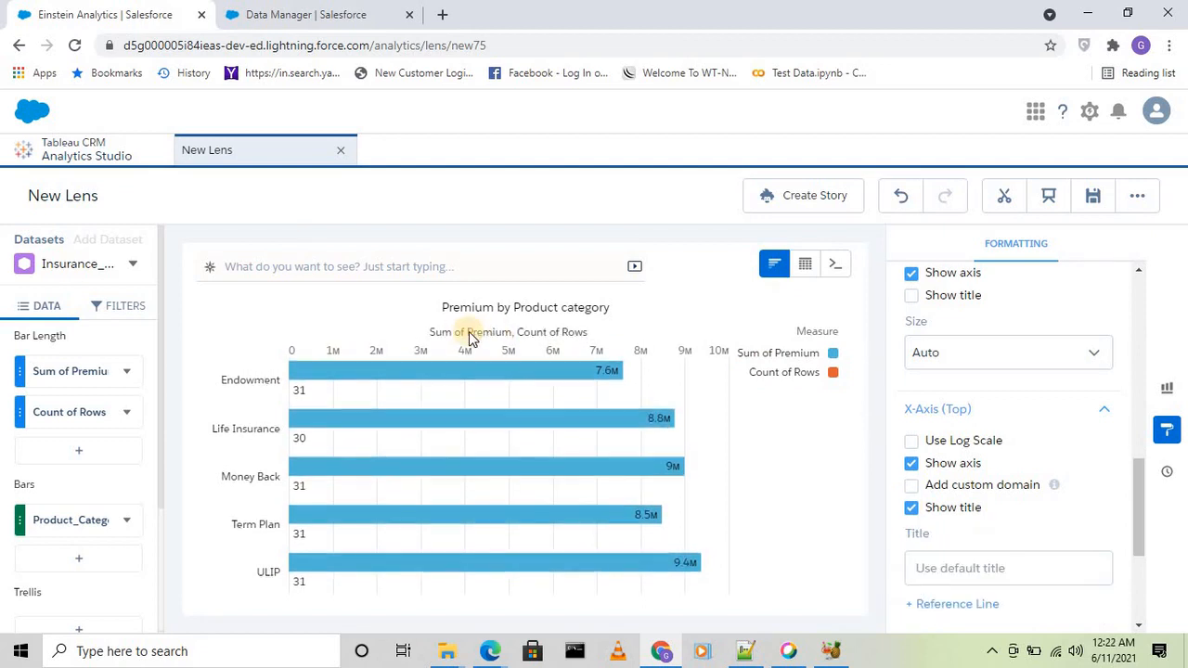
{"action": "left_click", "coordinate": [910, 509]}
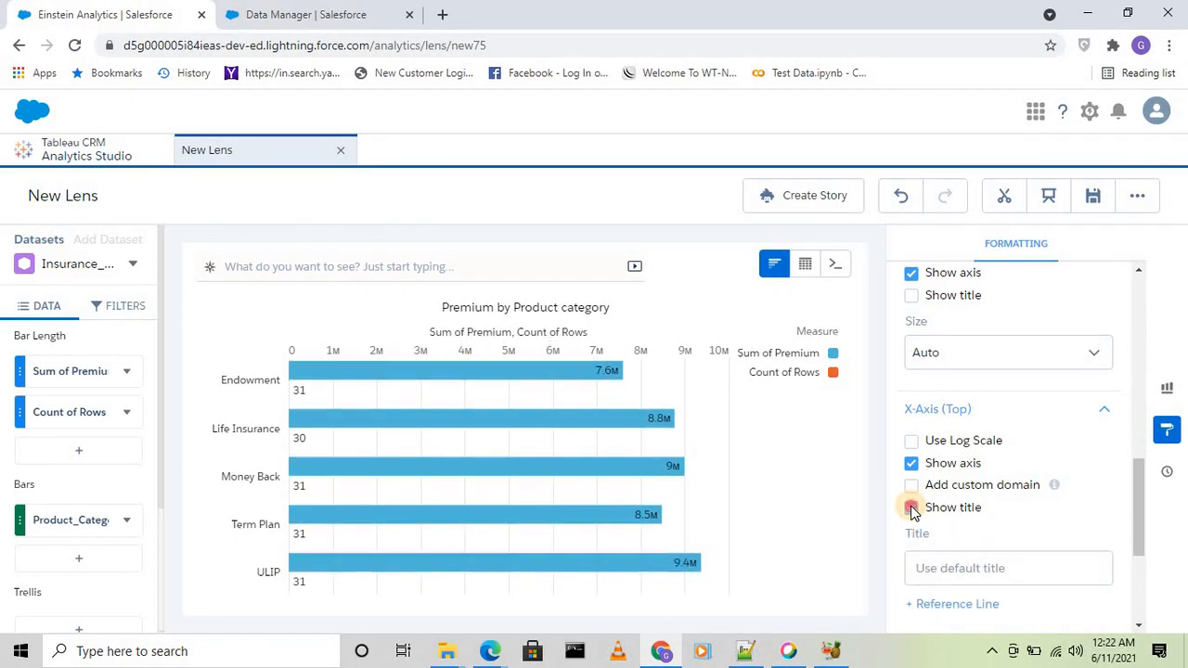
{"action": "left_click", "coordinate": [910, 509]}
Try hiding the top X-axis and show it again to compare the chart with and without it
{"action": "left_click", "coordinate": [912, 464]}
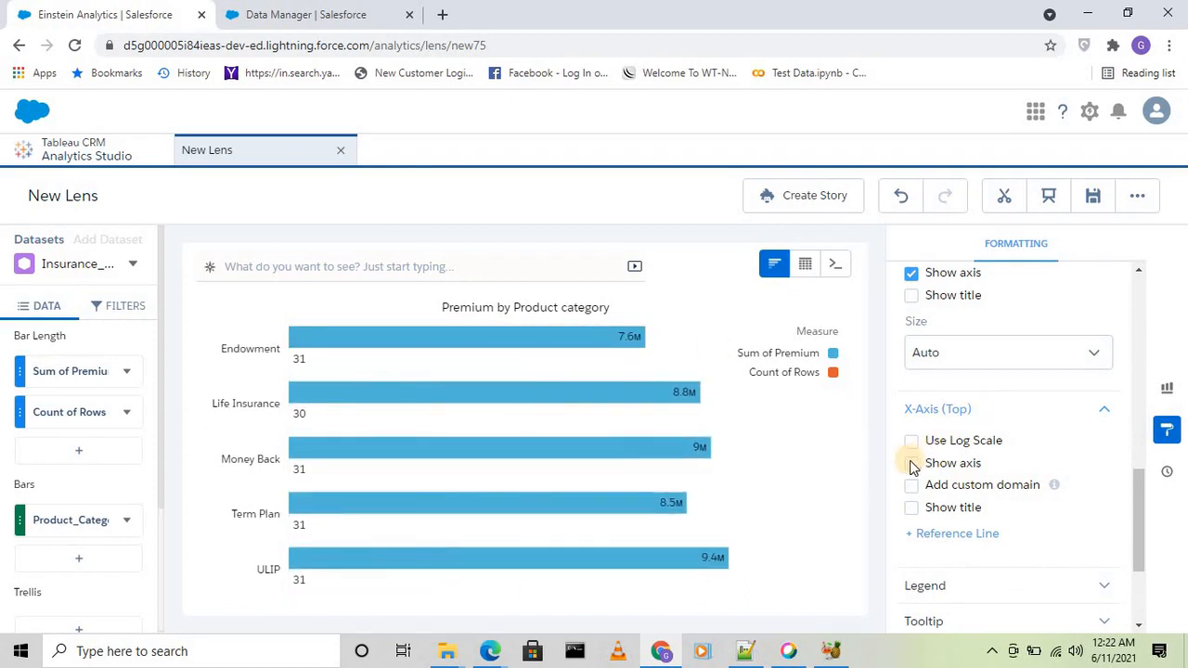
{"action": "left_click", "coordinate": [911, 463]}
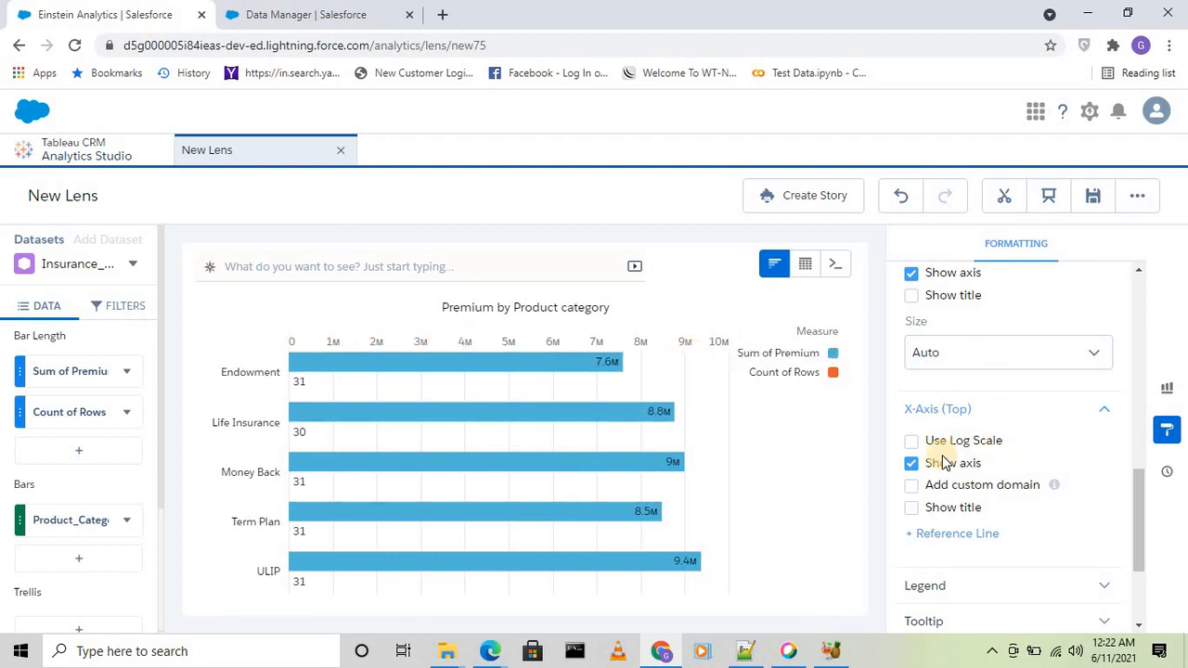
{"action": "left_click", "coordinate": [911, 463]}
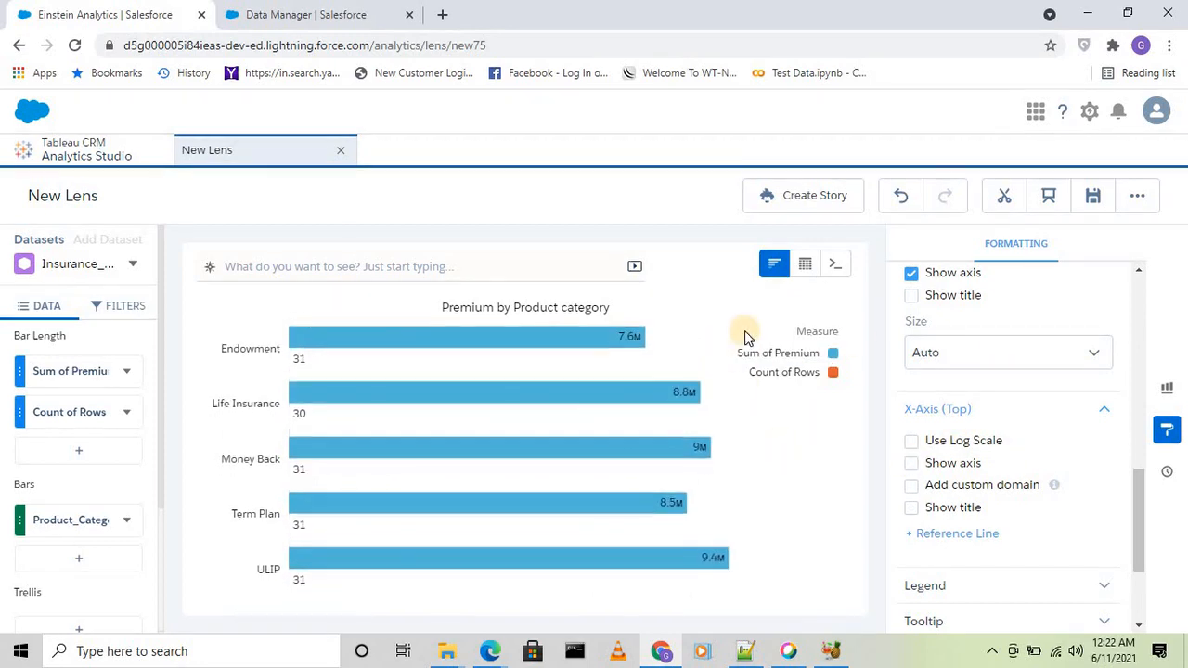
{"action": "left_click", "coordinate": [912, 464]}
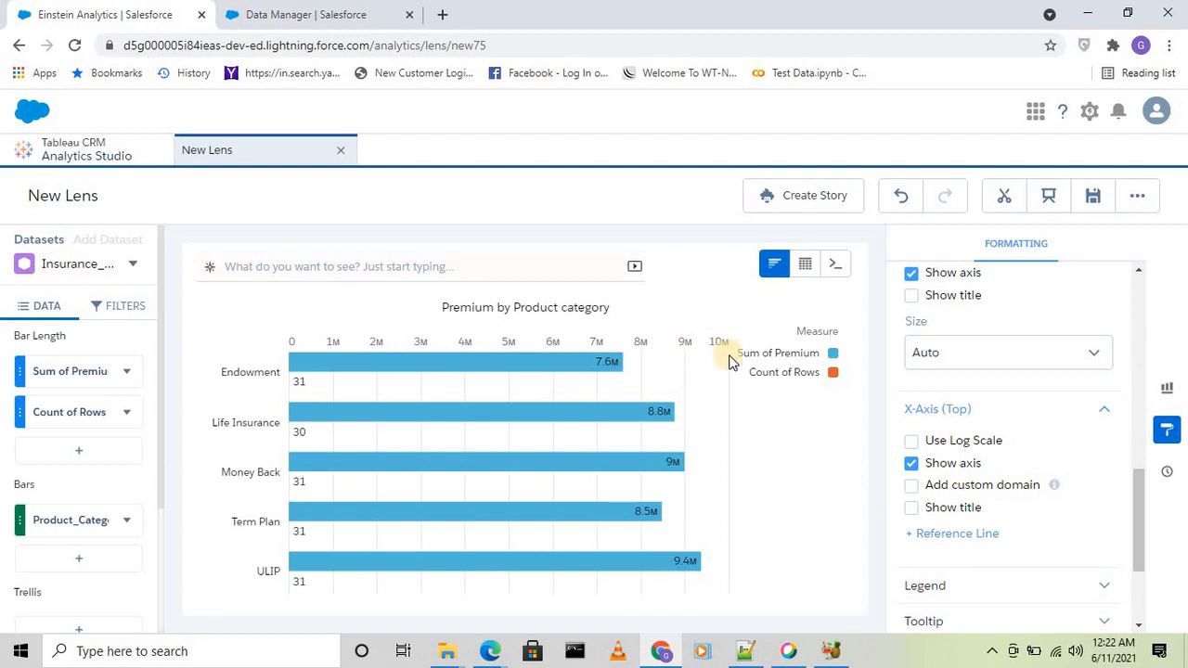
{"action": "left_click", "coordinate": [911, 464]}
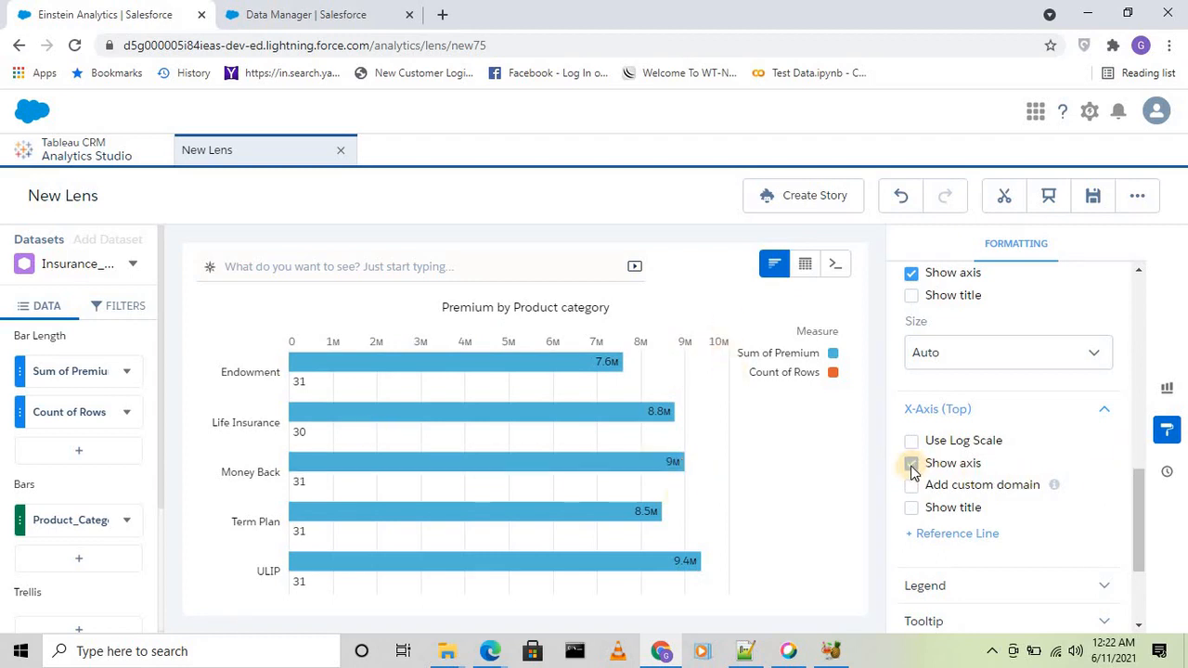
{"action": "left_click", "coordinate": [913, 464]}
Hide the legend header, and try hiding the whole legend before showing it again
{"action": "scroll", "coordinate": [1068, 494], "scroll_direction": "down", "scroll_amount": 2}
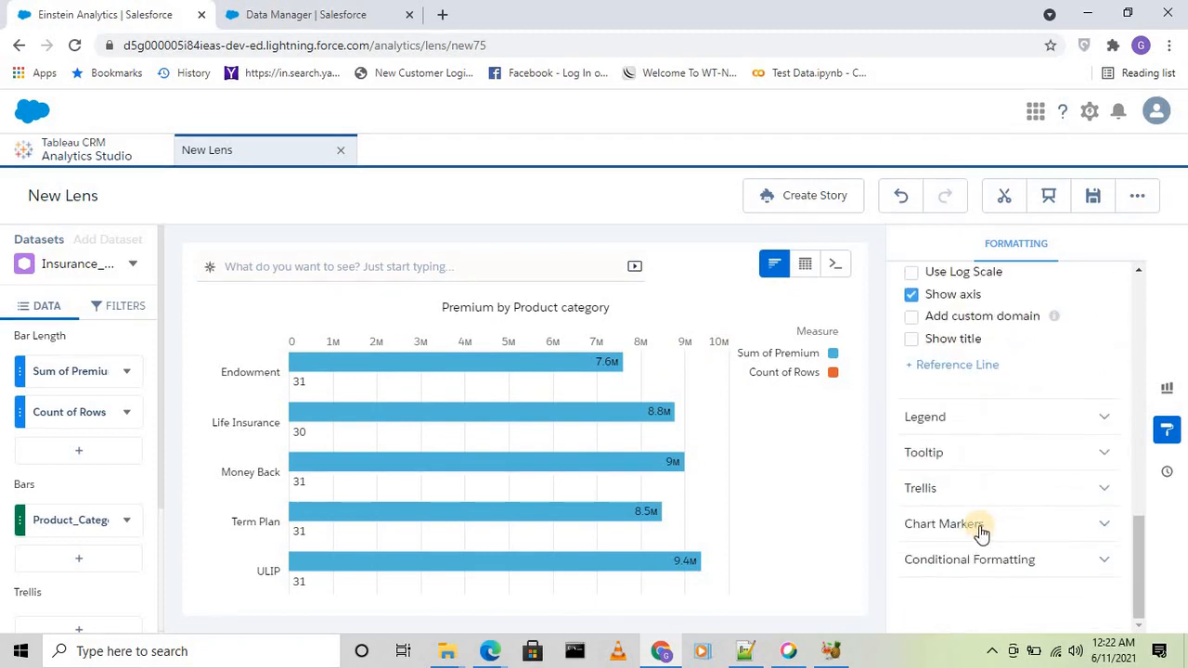
{"action": "left_click", "coordinate": [926, 418]}
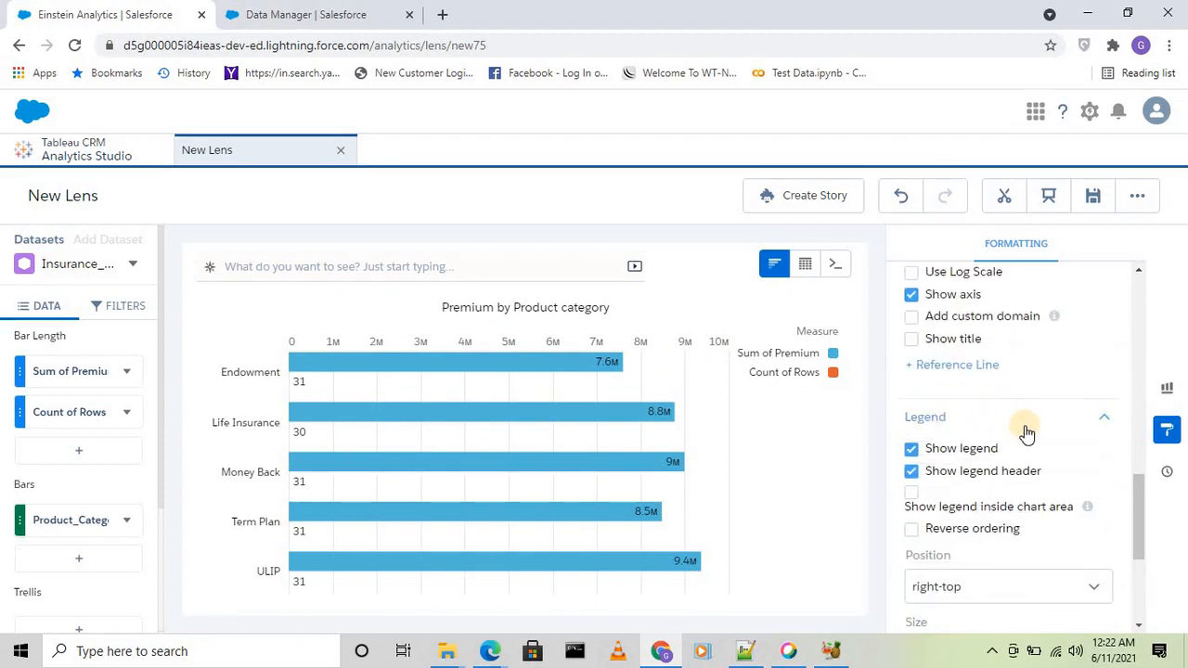
{"action": "scroll", "coordinate": [1026, 433], "scroll_direction": "down", "scroll_amount": 1}
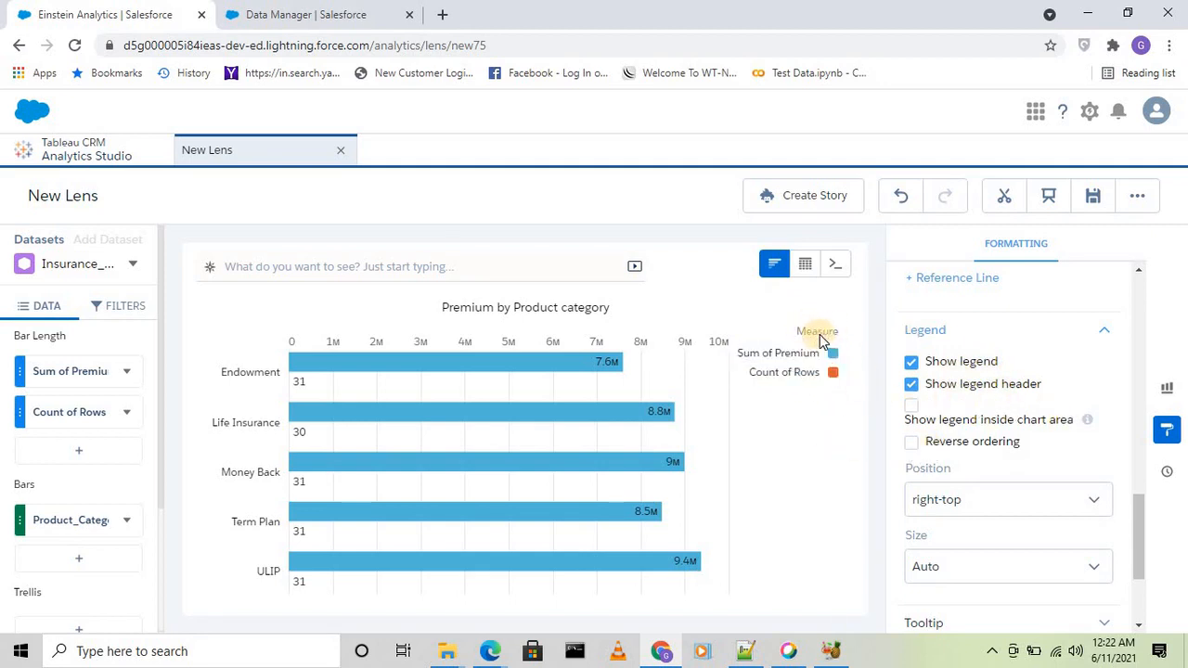
{"action": "left_click", "coordinate": [912, 386]}
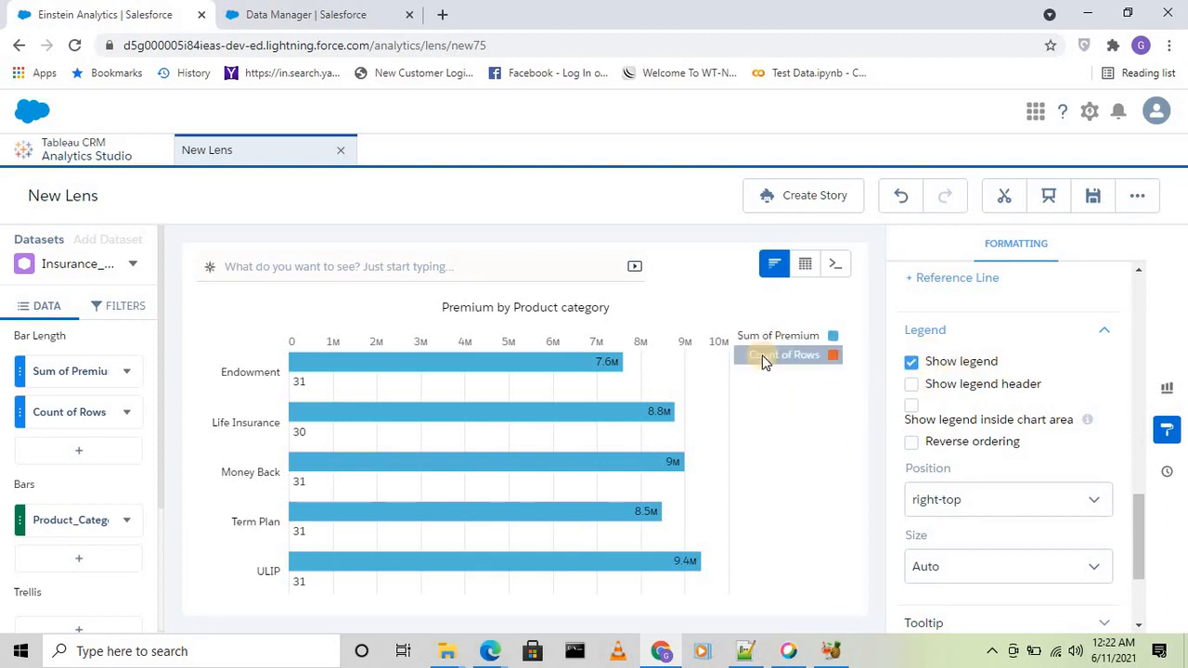
{"action": "left_click", "coordinate": [912, 362]}
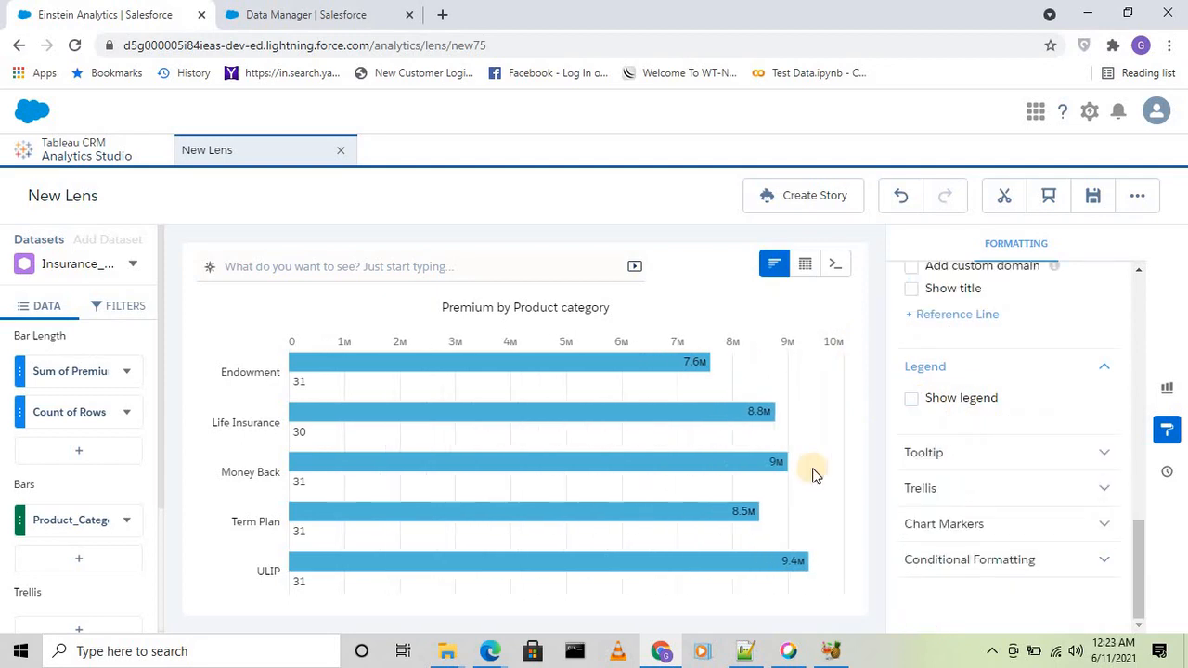
{"action": "left_click", "coordinate": [912, 401]}
{"action": "left_click", "coordinate": [909, 368]}
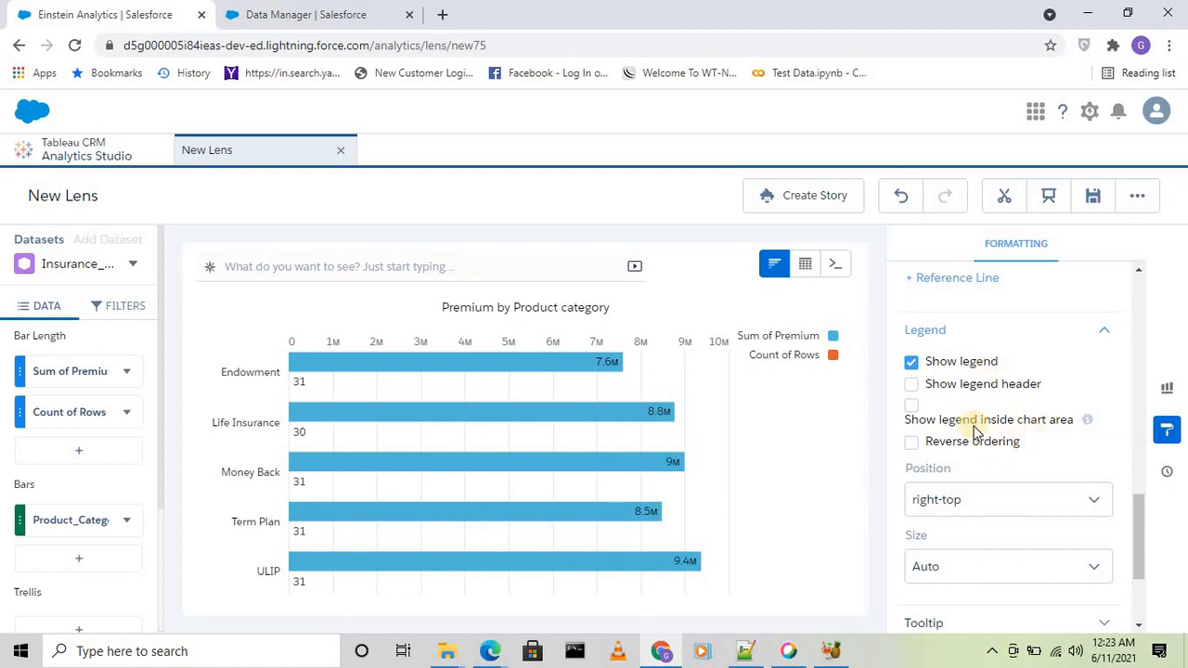
Try showing the legend inside the chart area with the right-top and top-center positions, and move it back outside the chart area
{"action": "left_click", "coordinate": [911, 408]}
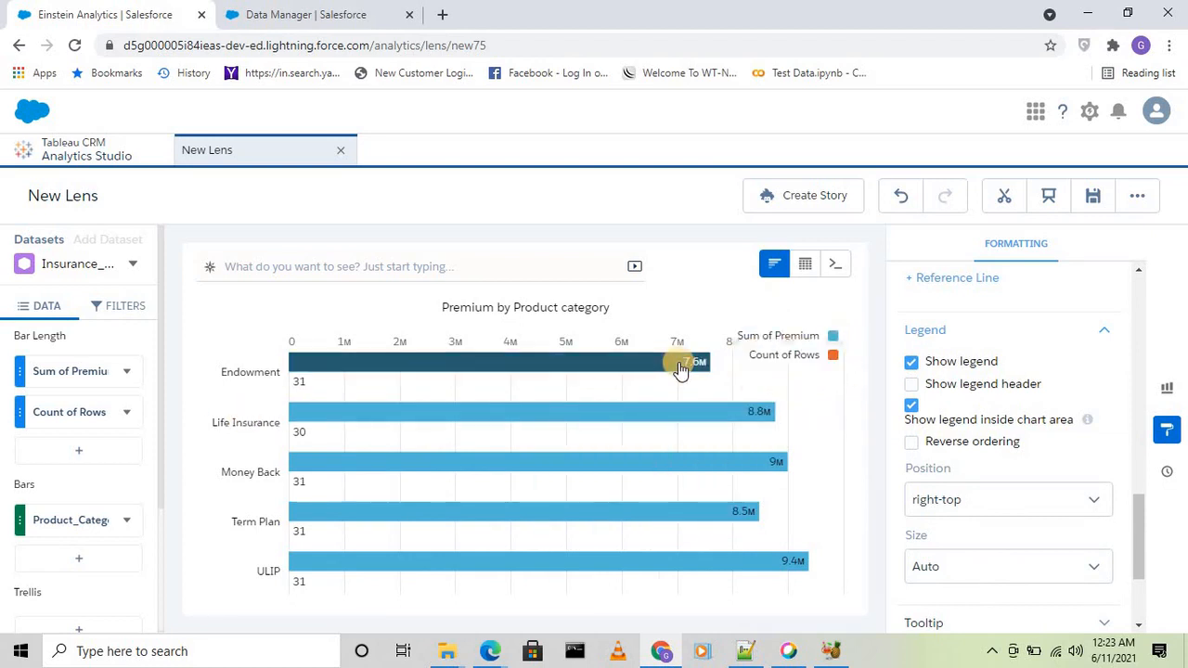
{"action": "left_click", "coordinate": [913, 408]}
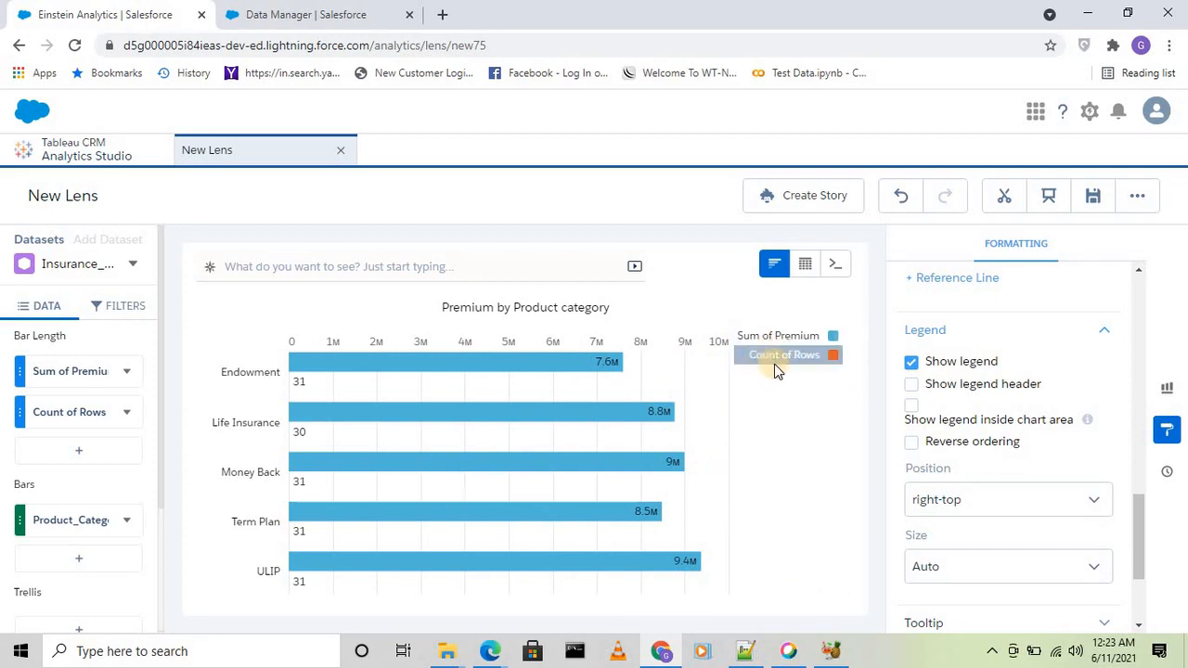
{"action": "left_click", "coordinate": [912, 407]}
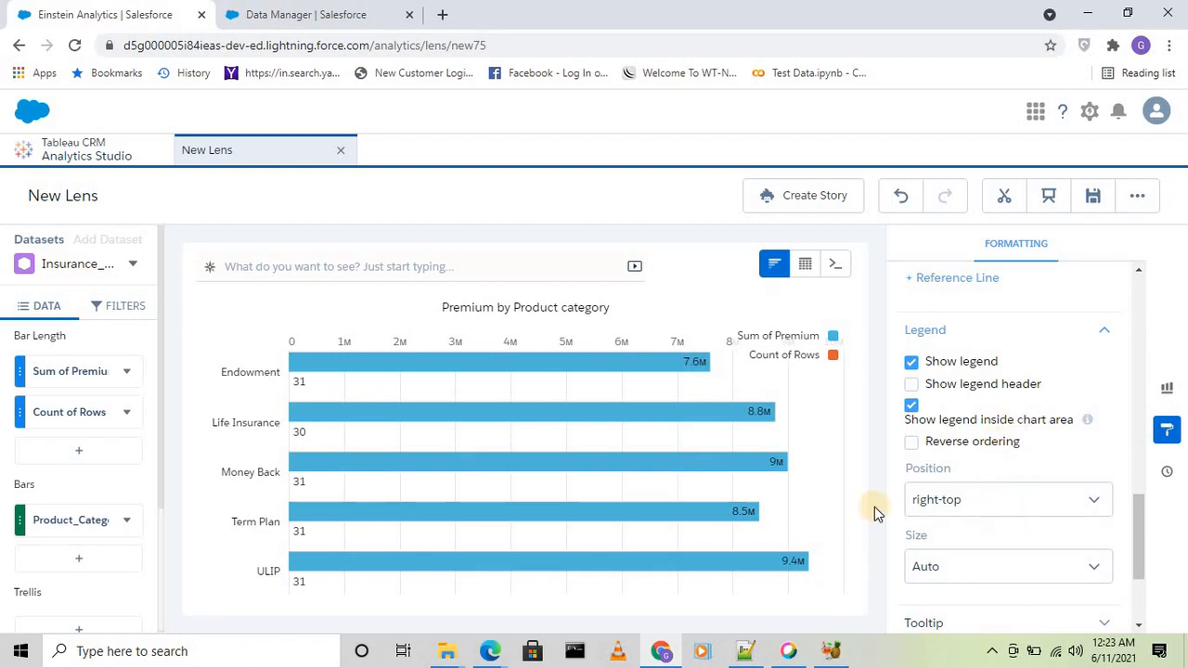
{"action": "left_click", "coordinate": [929, 506]}
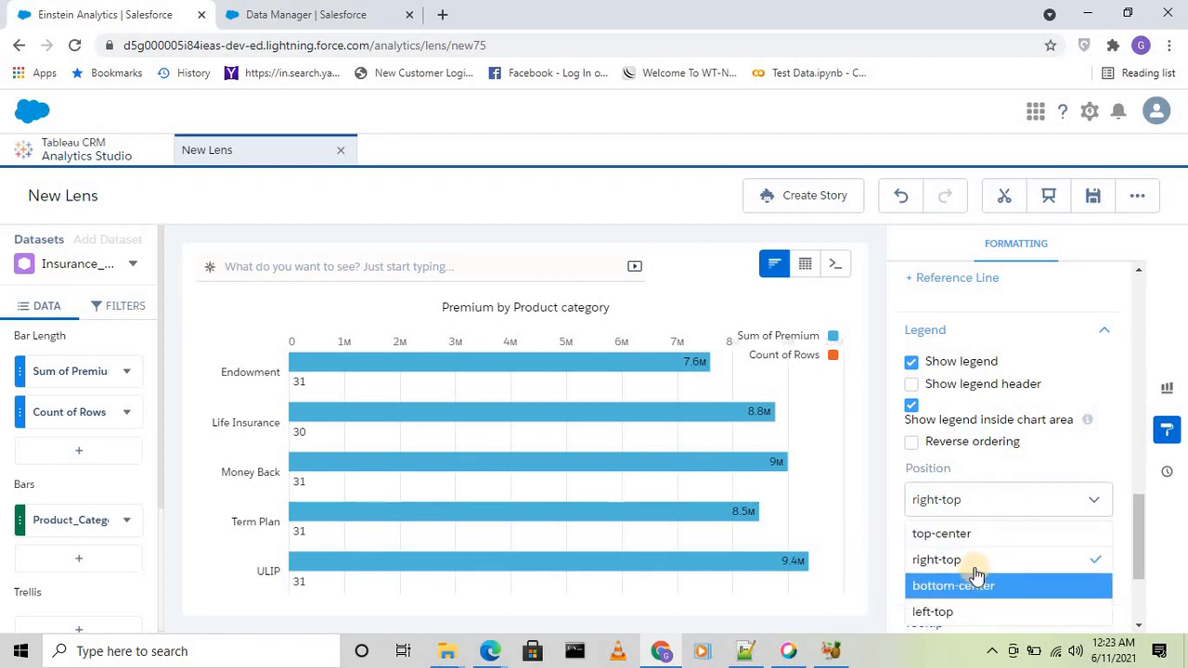
{"action": "left_click", "coordinate": [965, 533]}
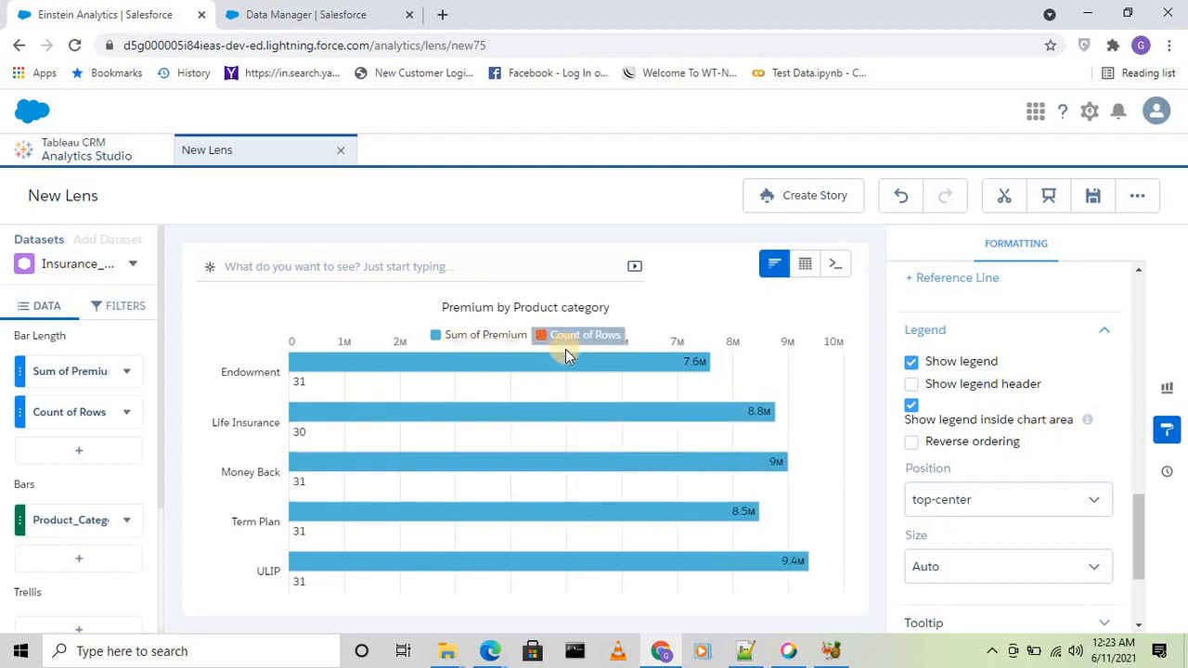
{"action": "mouse_move", "coordinate": [658, 365]}
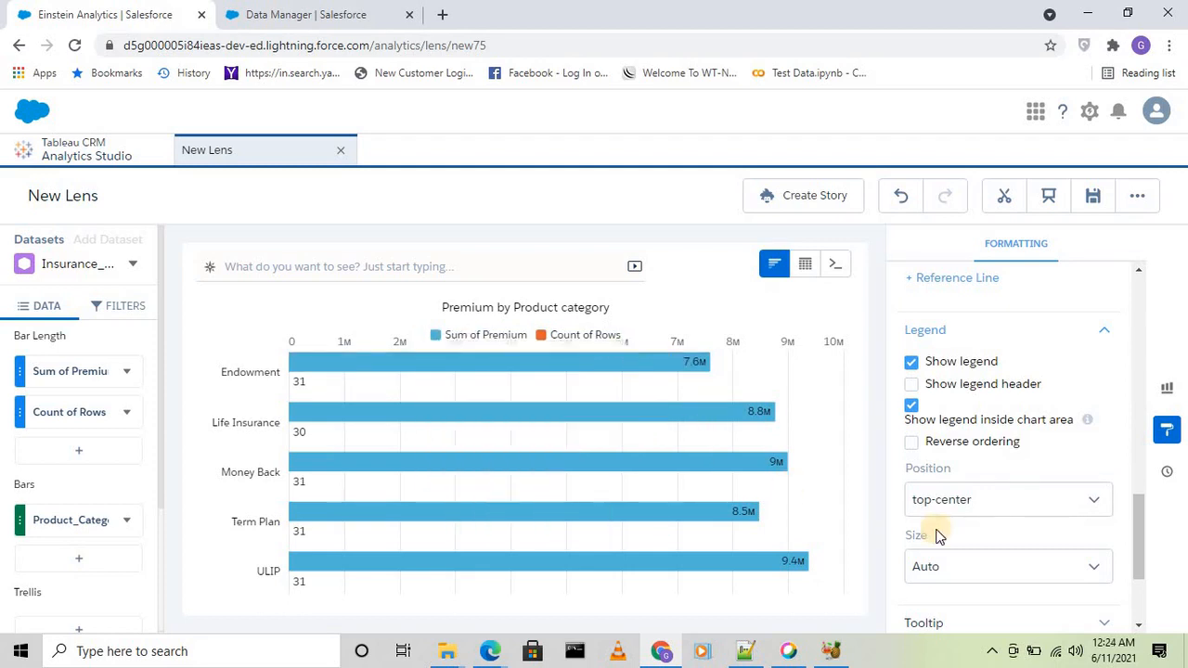
{"action": "left_click", "coordinate": [911, 406]}
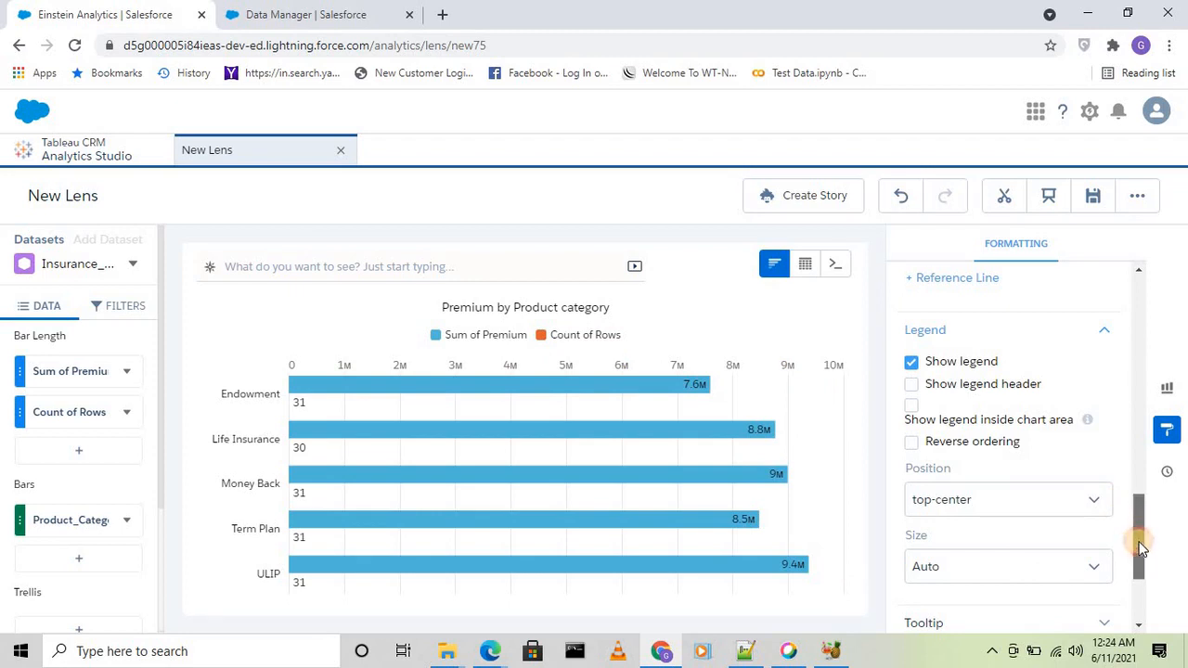
Try the bottom-center and left-top legend positions and set the position to right-top
{"action": "scroll", "coordinate": [1142, 548], "scroll_direction": "down", "scroll_amount": 2}
{"action": "left_click", "coordinate": [957, 384]}
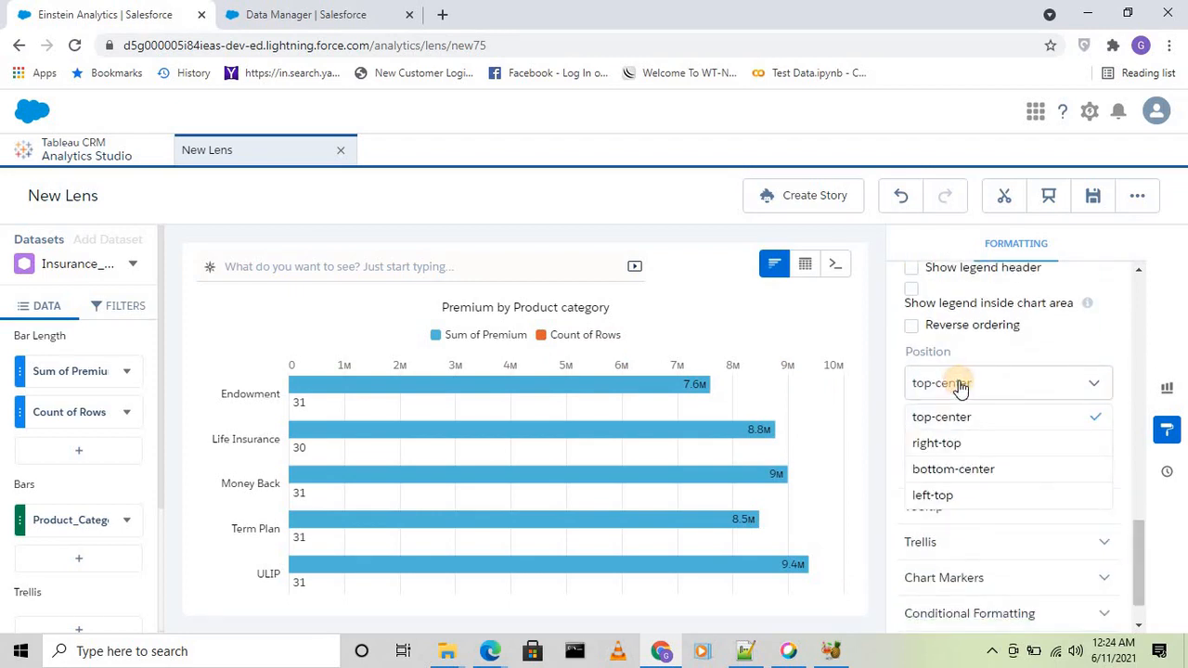
{"action": "left_click", "coordinate": [979, 471]}
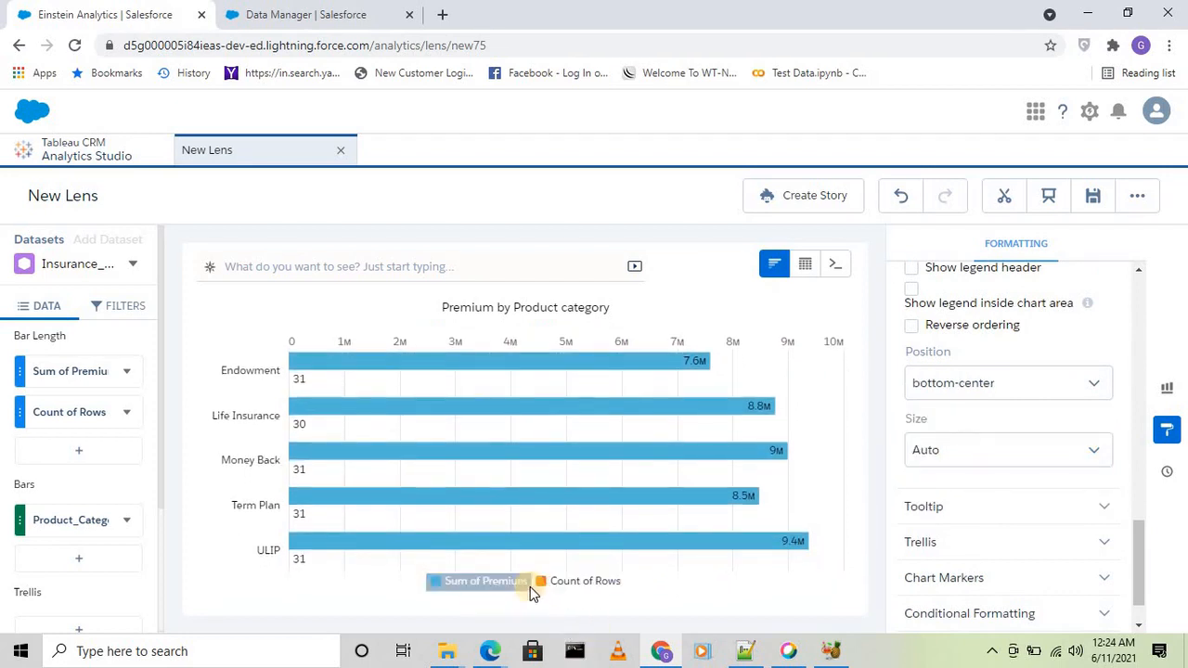
{"action": "left_click", "coordinate": [951, 390]}
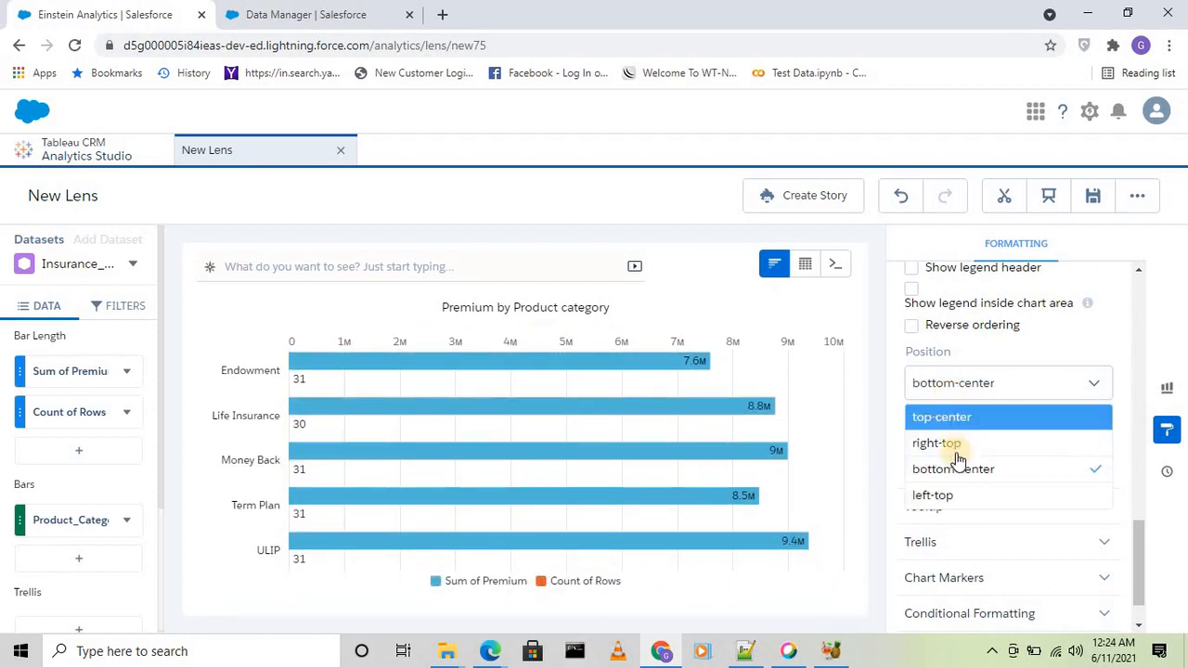
{"action": "left_click", "coordinate": [954, 493]}
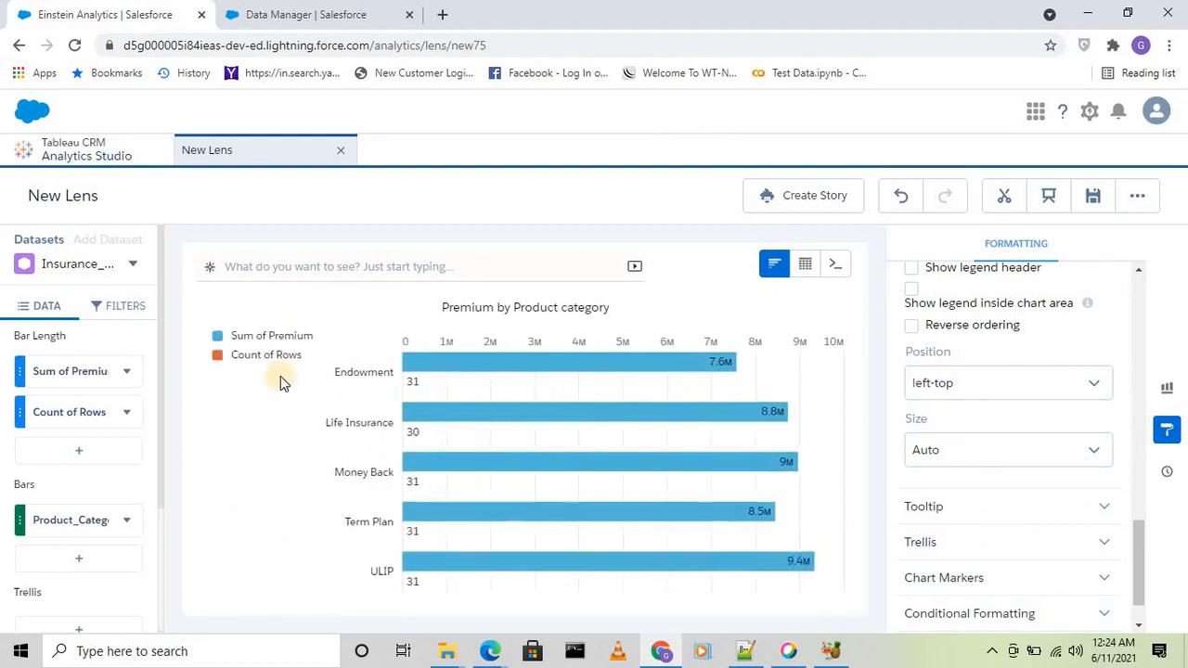
{"action": "left_click", "coordinate": [952, 383]}
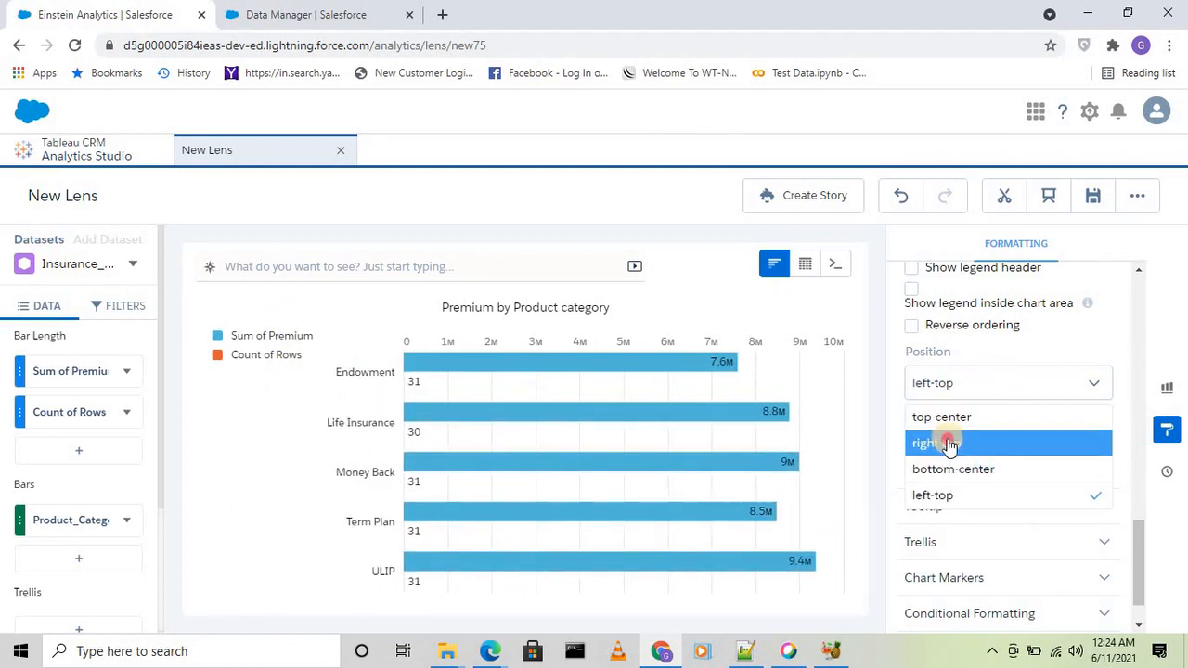
{"action": "left_click", "coordinate": [953, 444]}
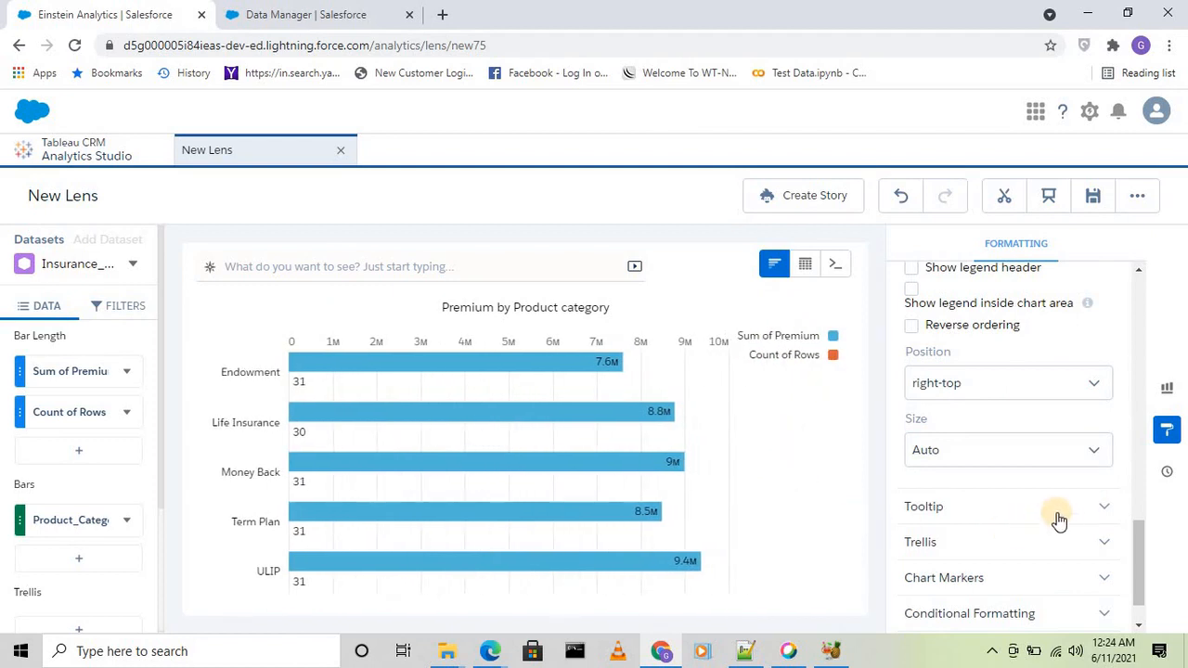
Examine the Tooltip and Trellis formatting options and the chart's Trellis field section
{"action": "scroll", "coordinate": [1012, 483], "scroll_direction": "down", "scroll_amount": 2}
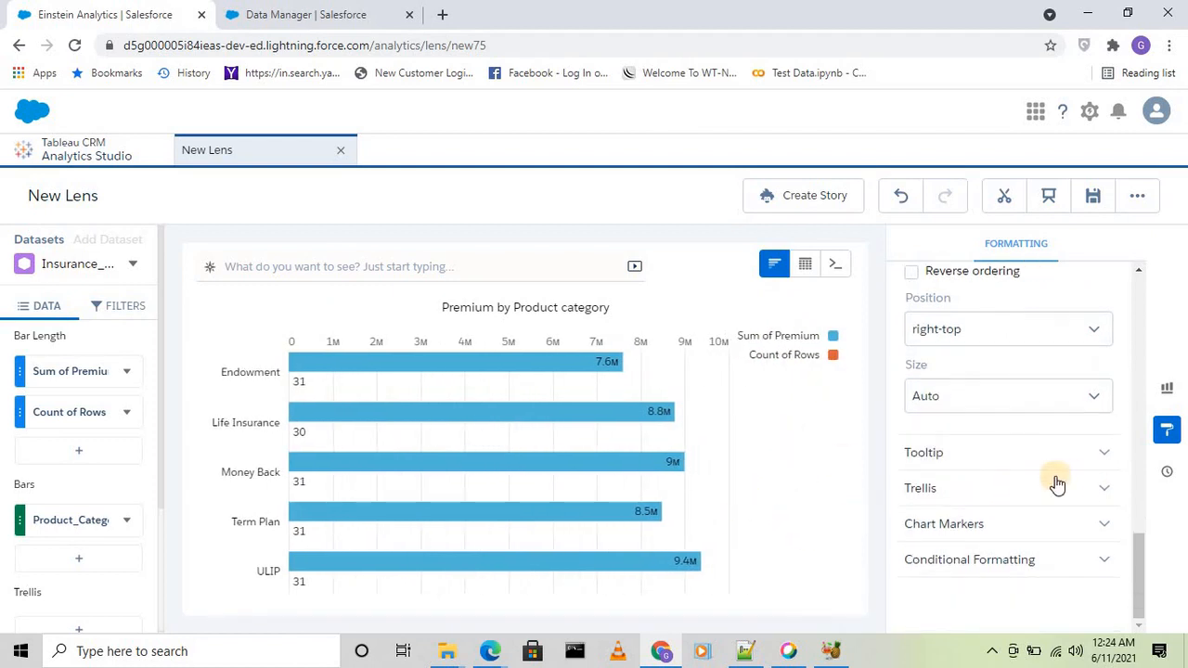
{"action": "left_click", "coordinate": [959, 457]}
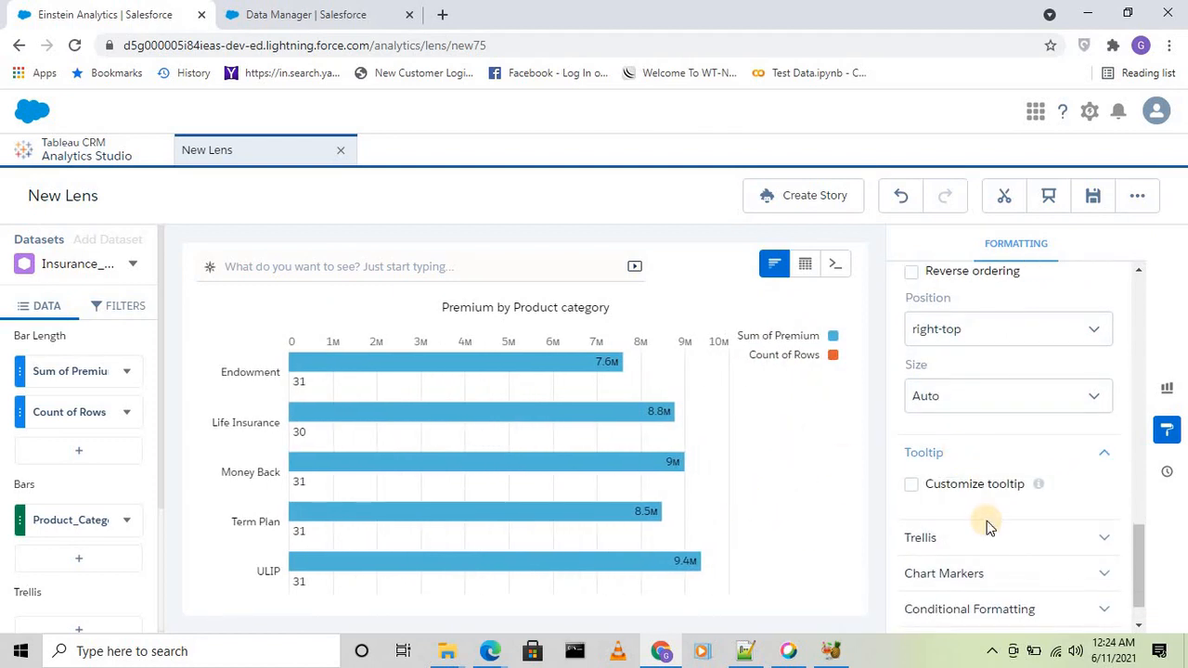
{"action": "scroll", "coordinate": [988, 529], "scroll_direction": "down", "scroll_amount": 1}
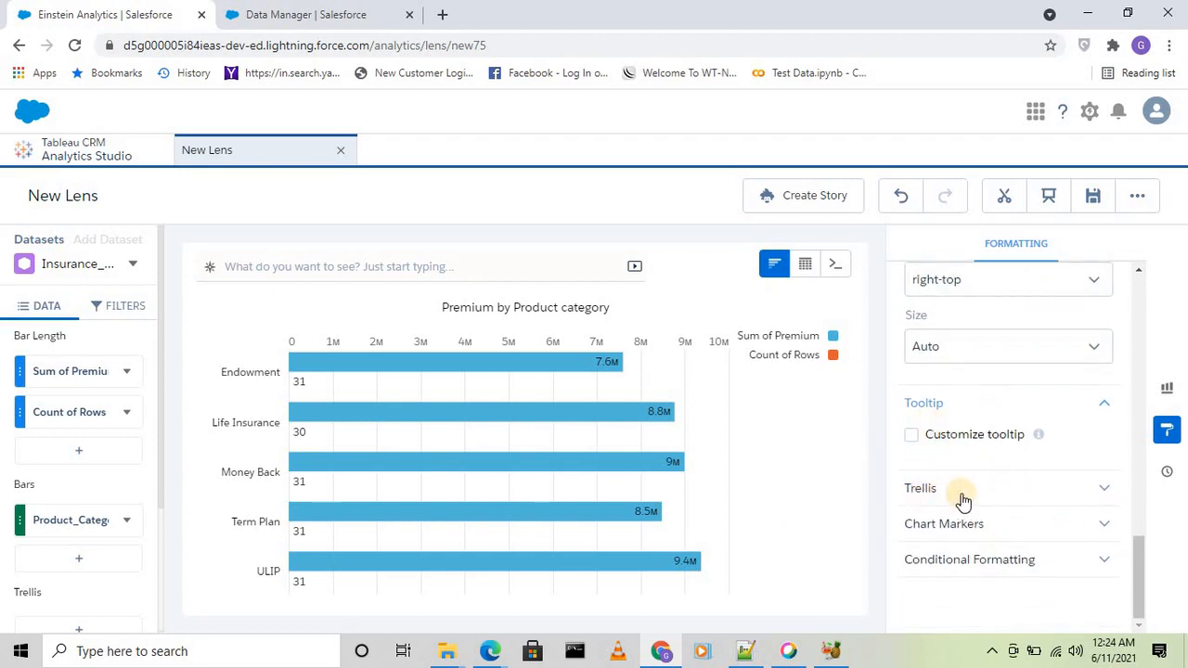
{"action": "left_click", "coordinate": [924, 492]}
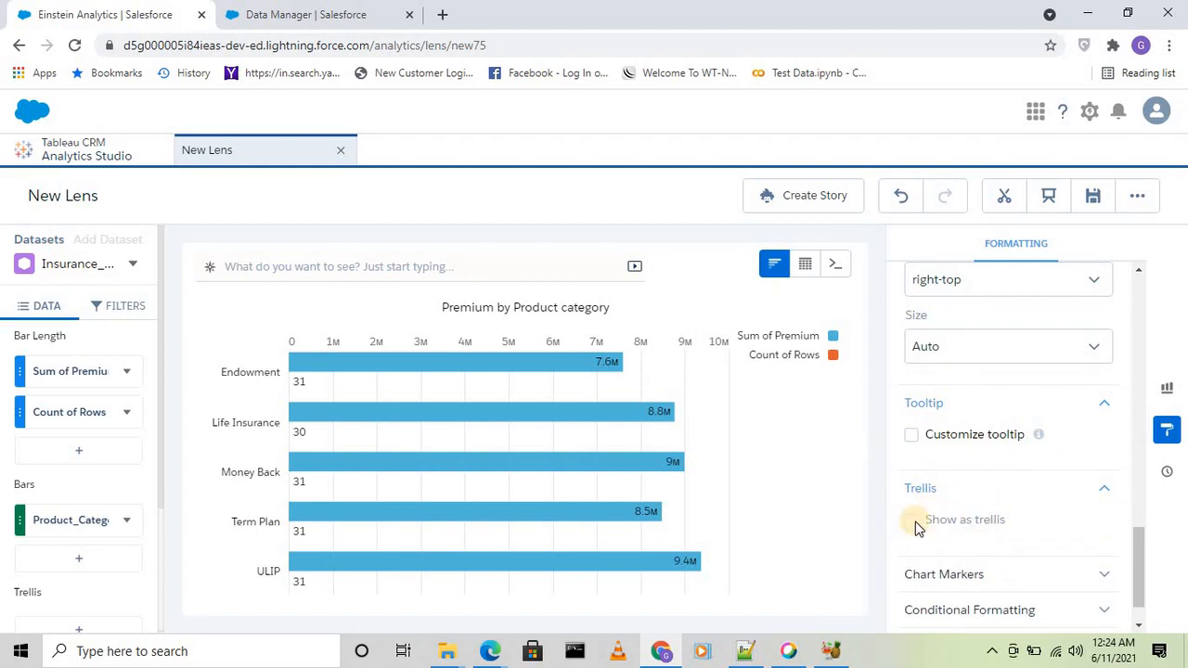
{"action": "scroll", "coordinate": [99, 589], "scroll_direction": "down", "scroll_amount": 2}
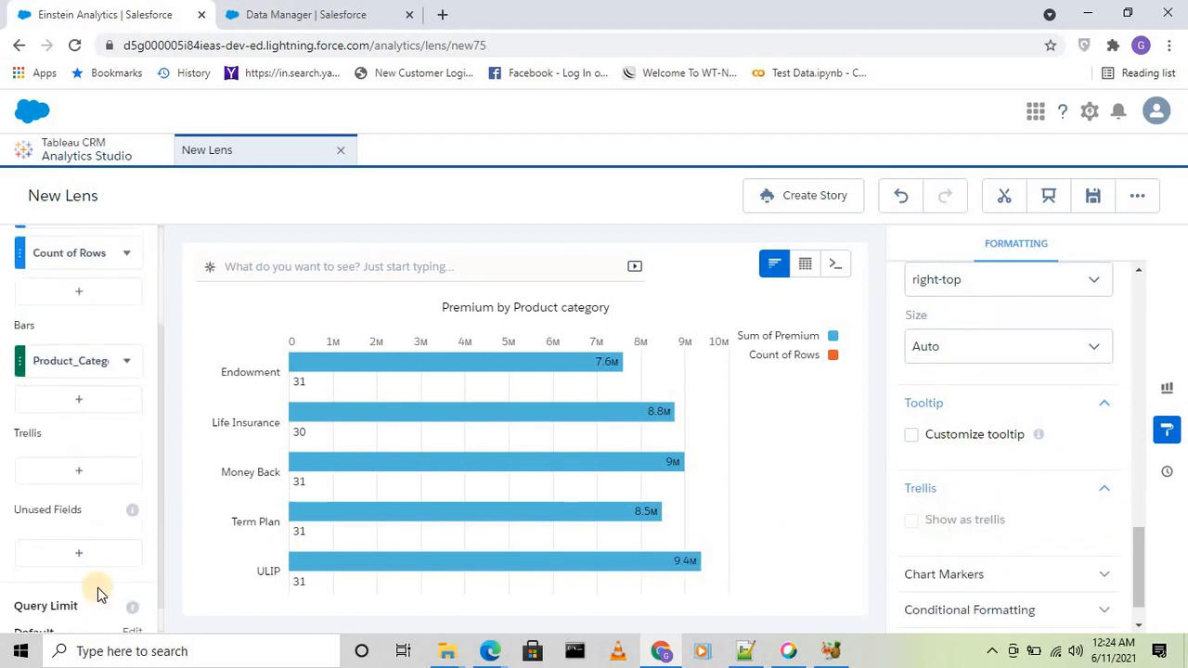
Add Policy_start_dt grouped by Year-Month as the chart's trellis field
{"action": "left_click", "coordinate": [79, 456]}
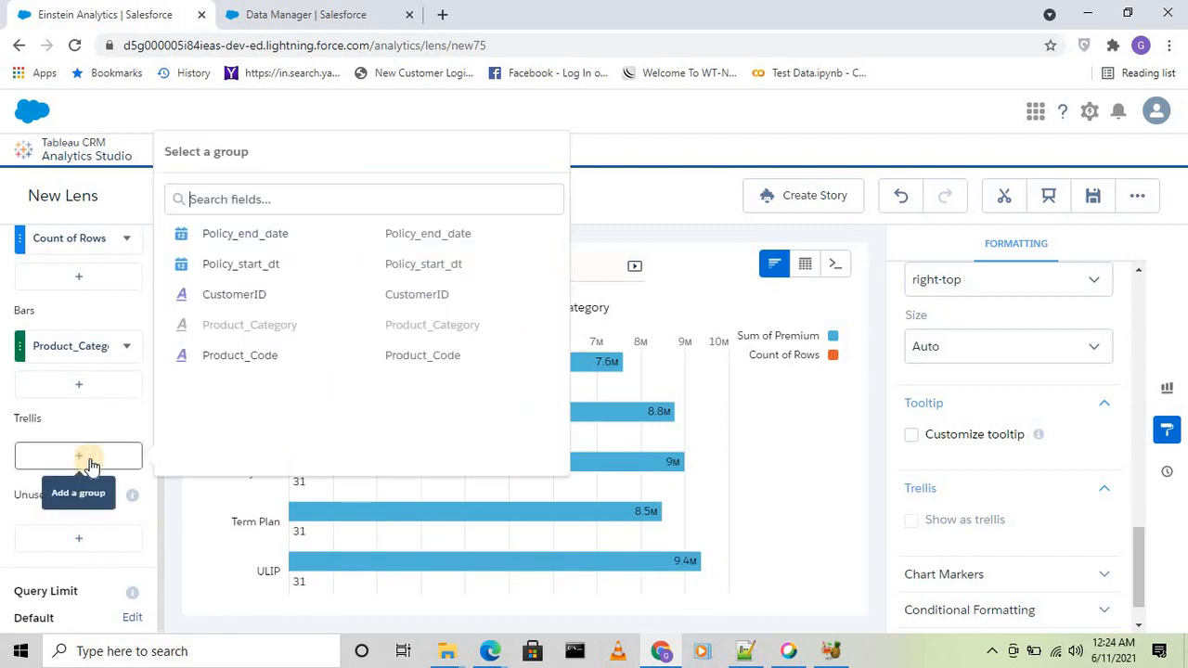
{"action": "left_click", "coordinate": [246, 265]}
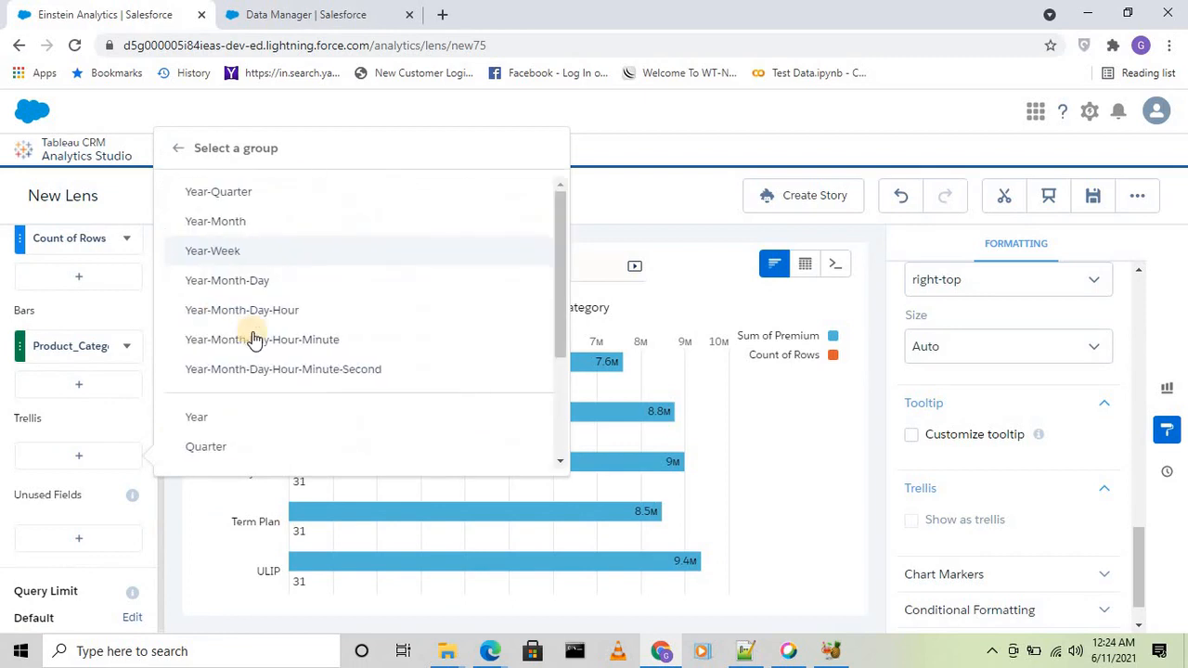
{"action": "left_click", "coordinate": [222, 221]}
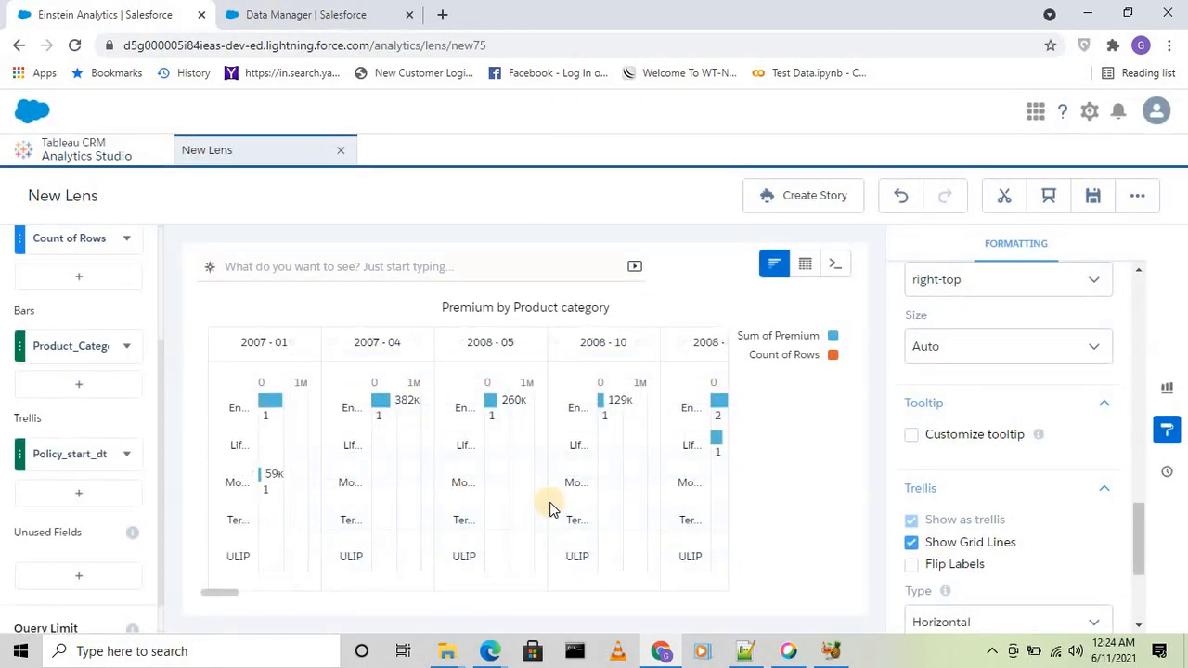
Hide the chart legend and look through the Year-Month trellis panels
{"action": "left_click", "coordinate": [270, 401]}
{"action": "scroll", "coordinate": [1084, 555], "scroll_direction": "up", "scroll_amount": 4}
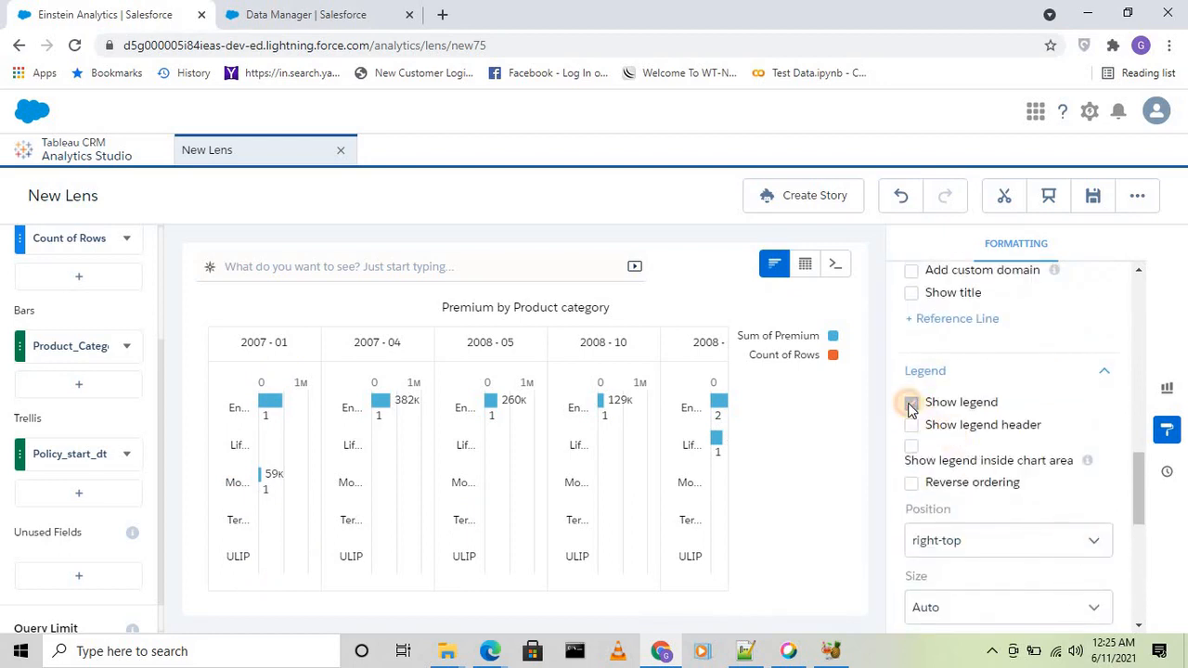
{"action": "left_click", "coordinate": [910, 405]}
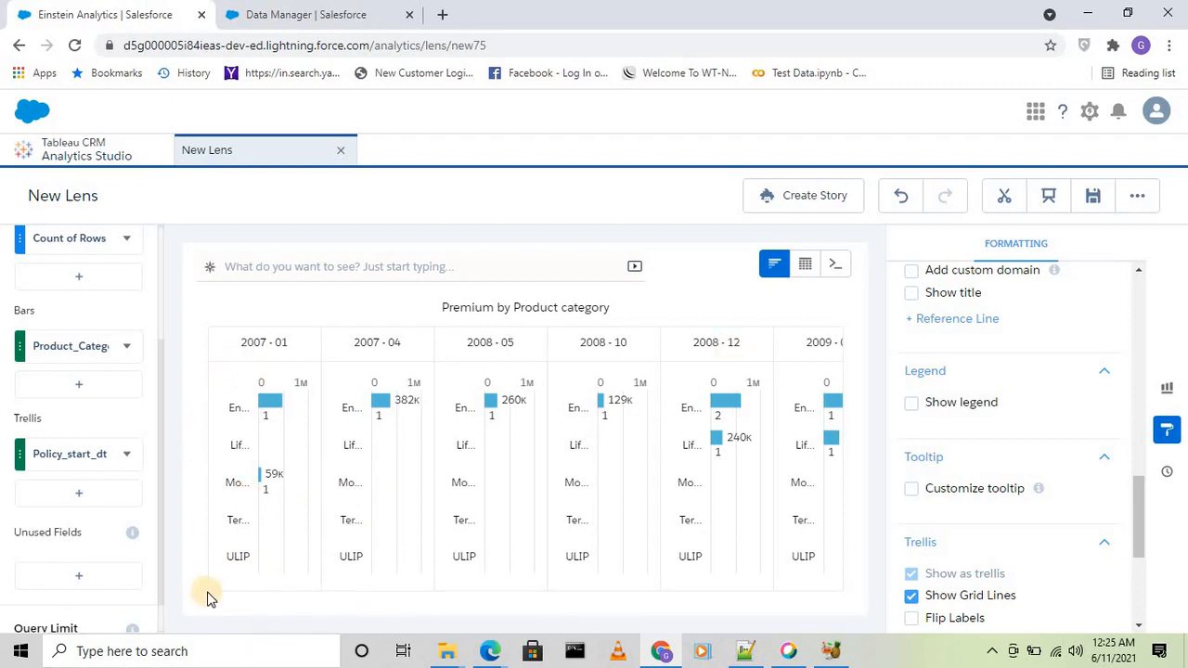
{"action": "left_click_drag", "start_coordinate": [210, 593], "coordinate": [278, 589]}
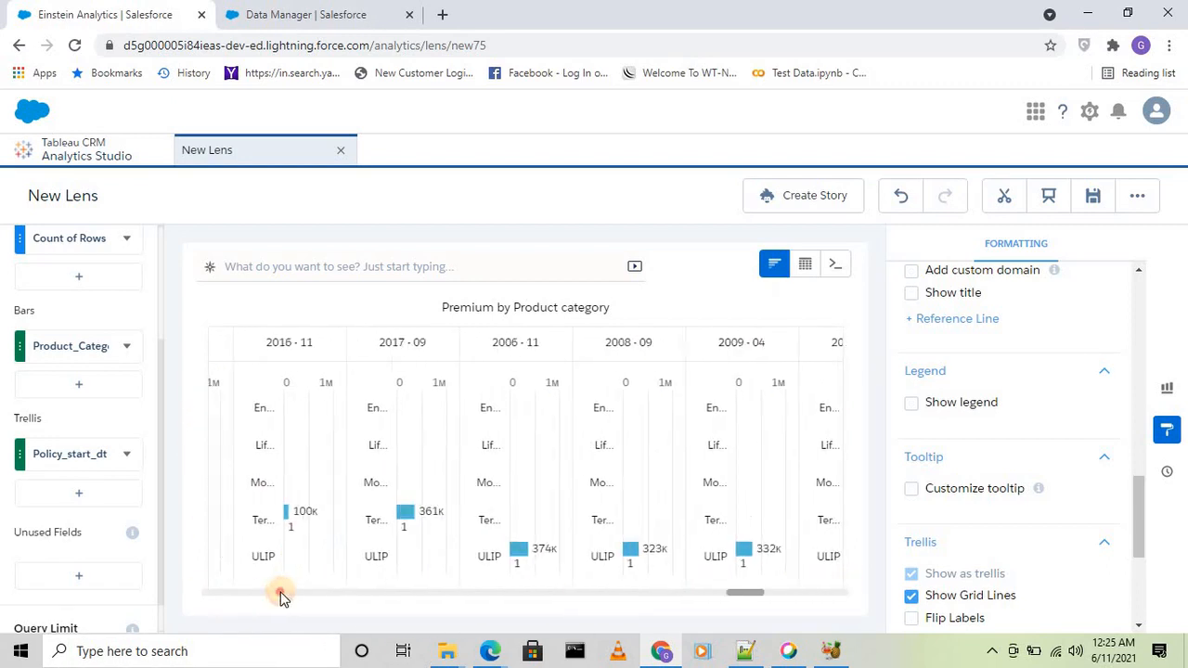
Try grouping the Policy_start_dt trellis by Year, and remove the trellis field from the chart
{"action": "left_click", "coordinate": [82, 454]}
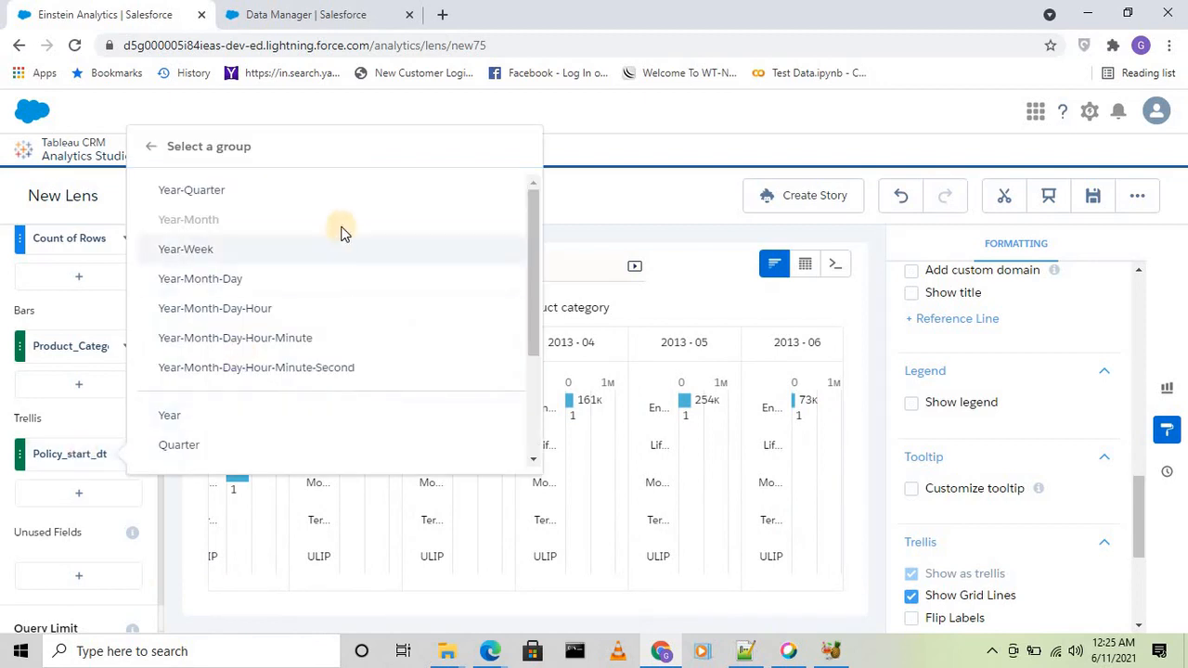
{"action": "left_click", "coordinate": [191, 416]}
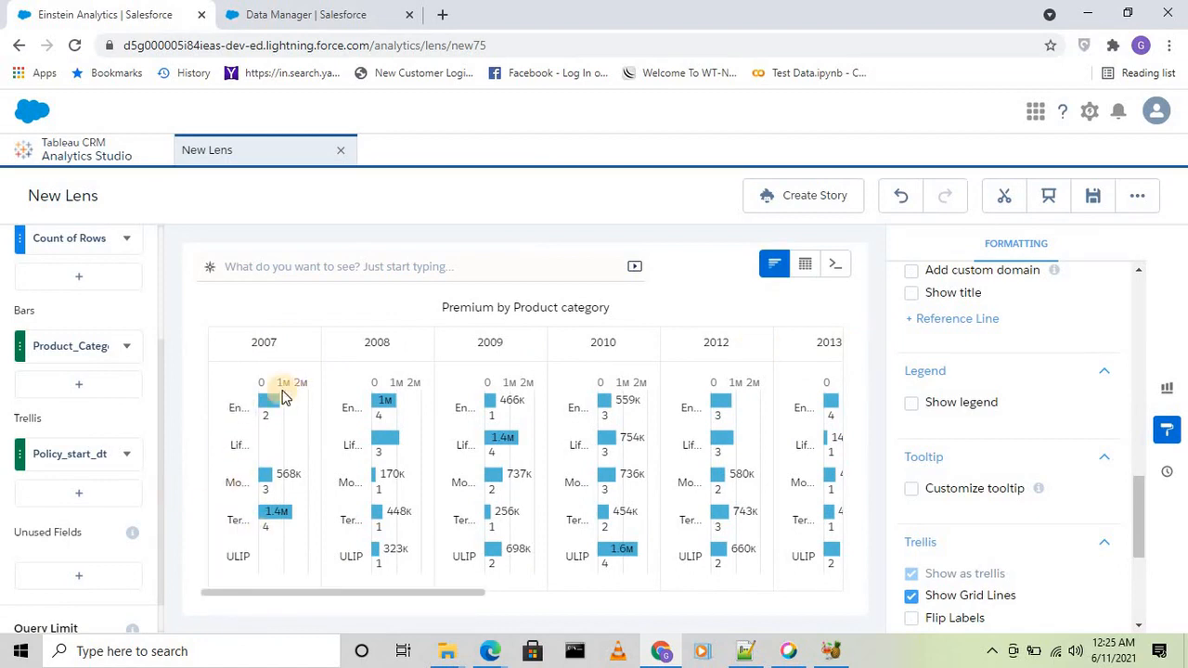
{"action": "mouse_move", "coordinate": [270, 402]}
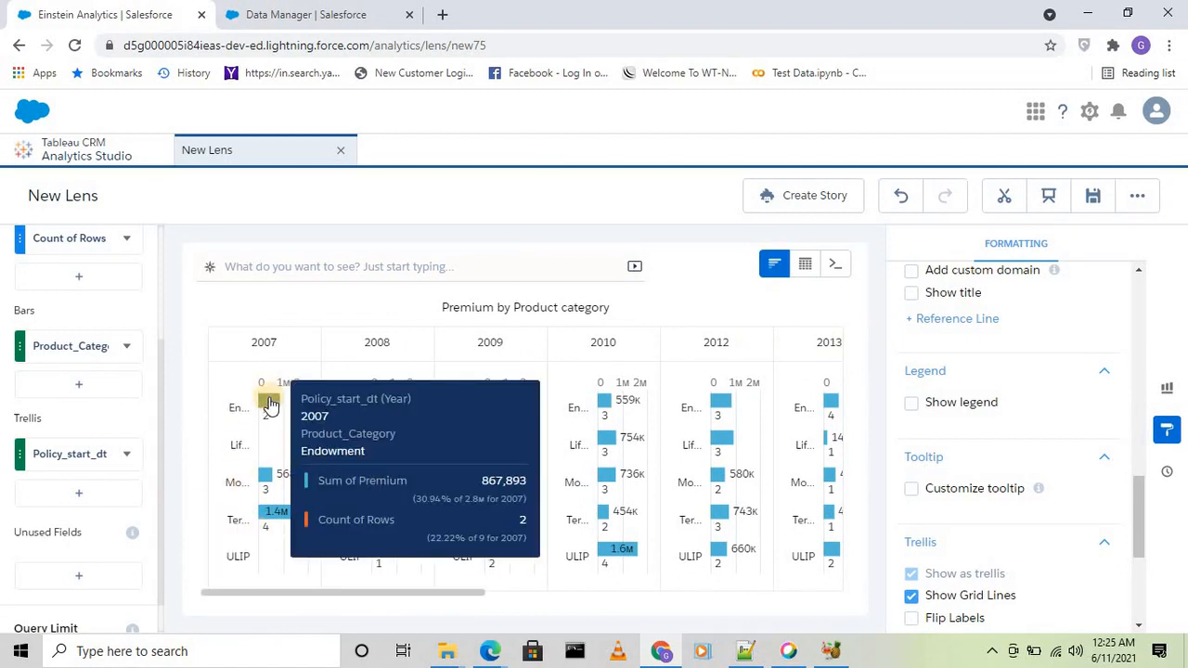
{"action": "left_click", "coordinate": [269, 405]}
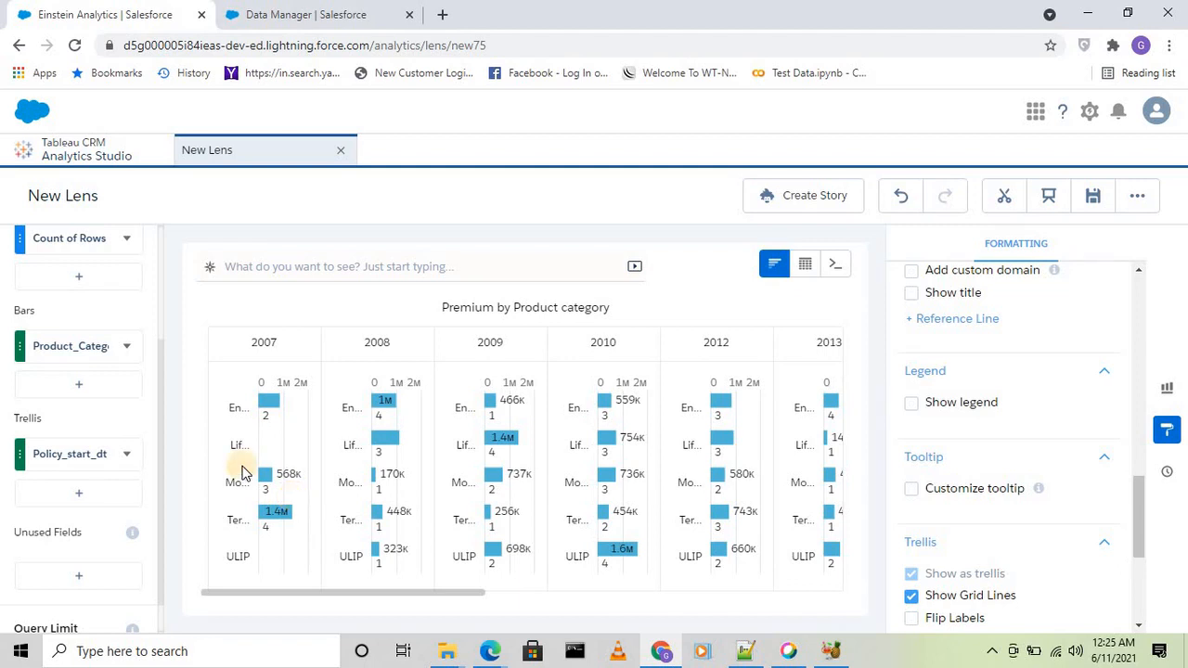
{"action": "left_click", "coordinate": [126, 457]}
{"action": "left_click", "coordinate": [159, 407]}
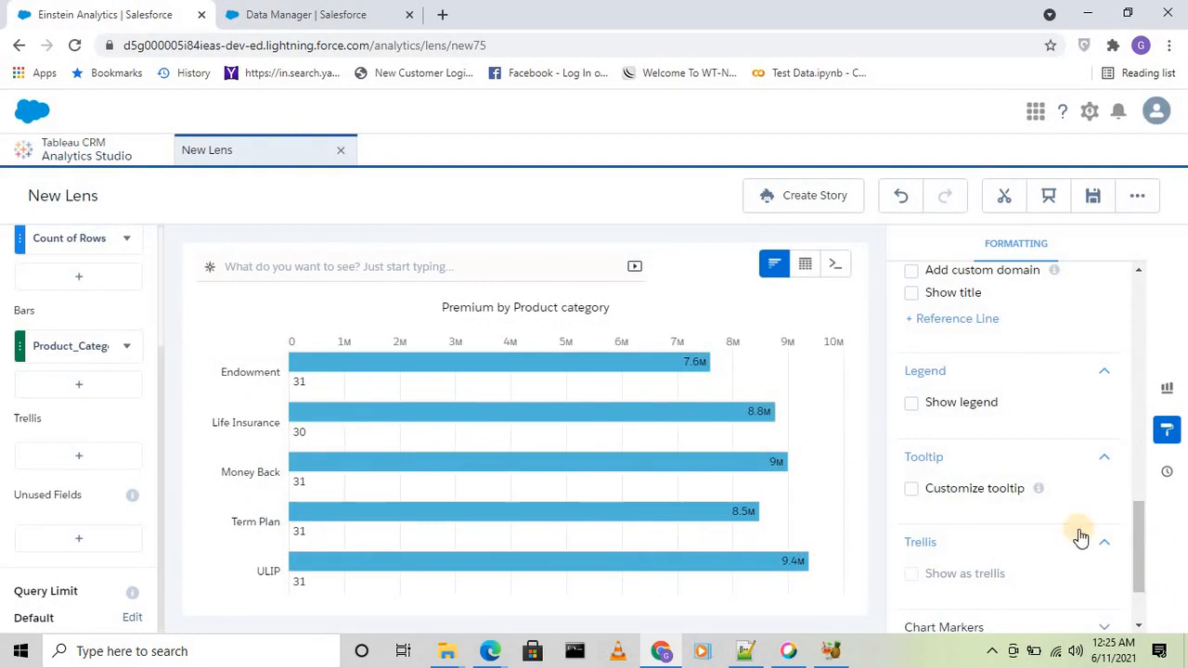
Apply conditional formatting to the Product_Category field
{"action": "scroll", "coordinate": [1080, 480], "scroll_direction": "down", "scroll_amount": 2}
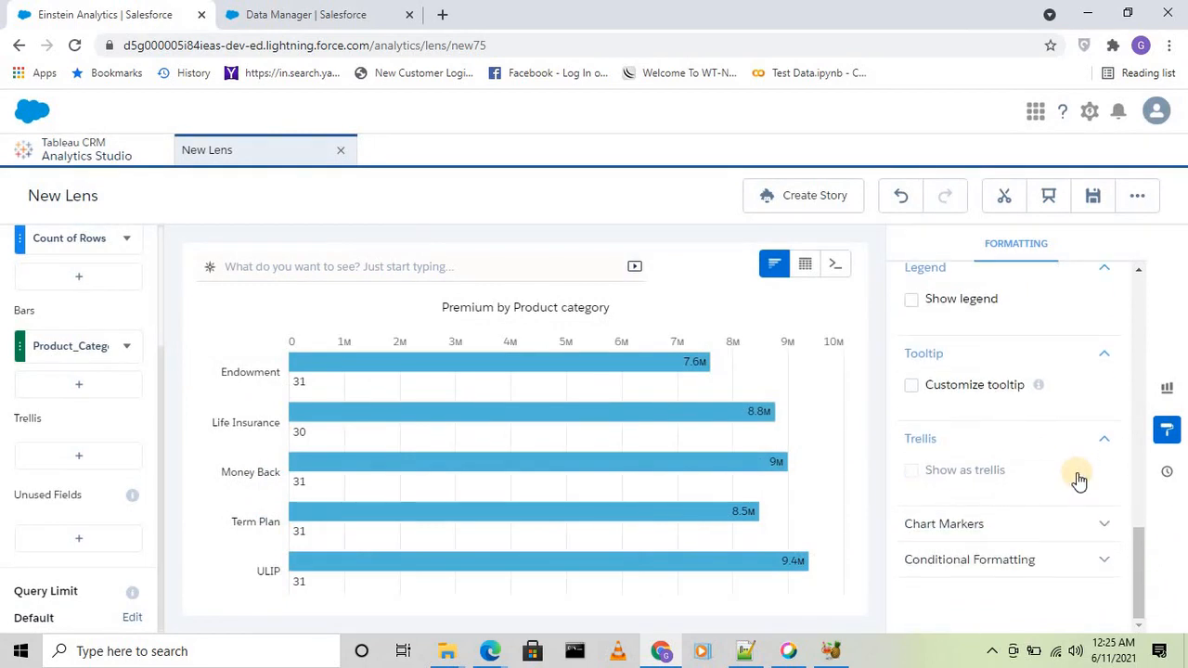
{"action": "left_click", "coordinate": [1013, 562]}
{"action": "scroll", "coordinate": [1042, 520], "scroll_direction": "down", "scroll_amount": 3}
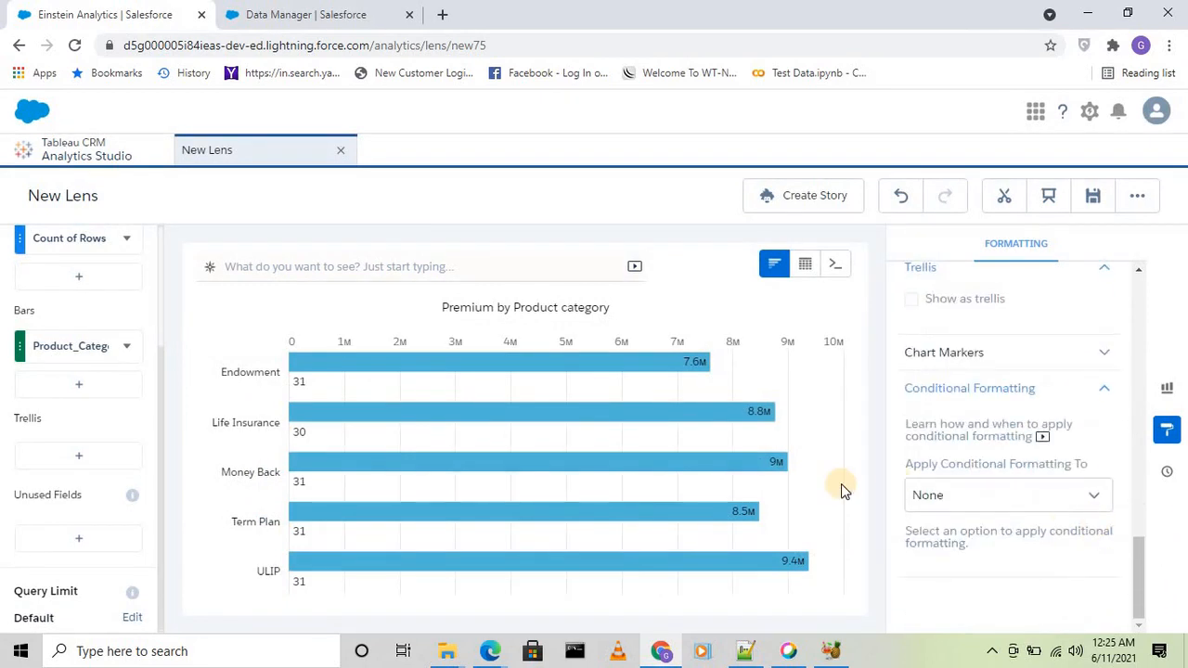
{"action": "left_click", "coordinate": [945, 498]}
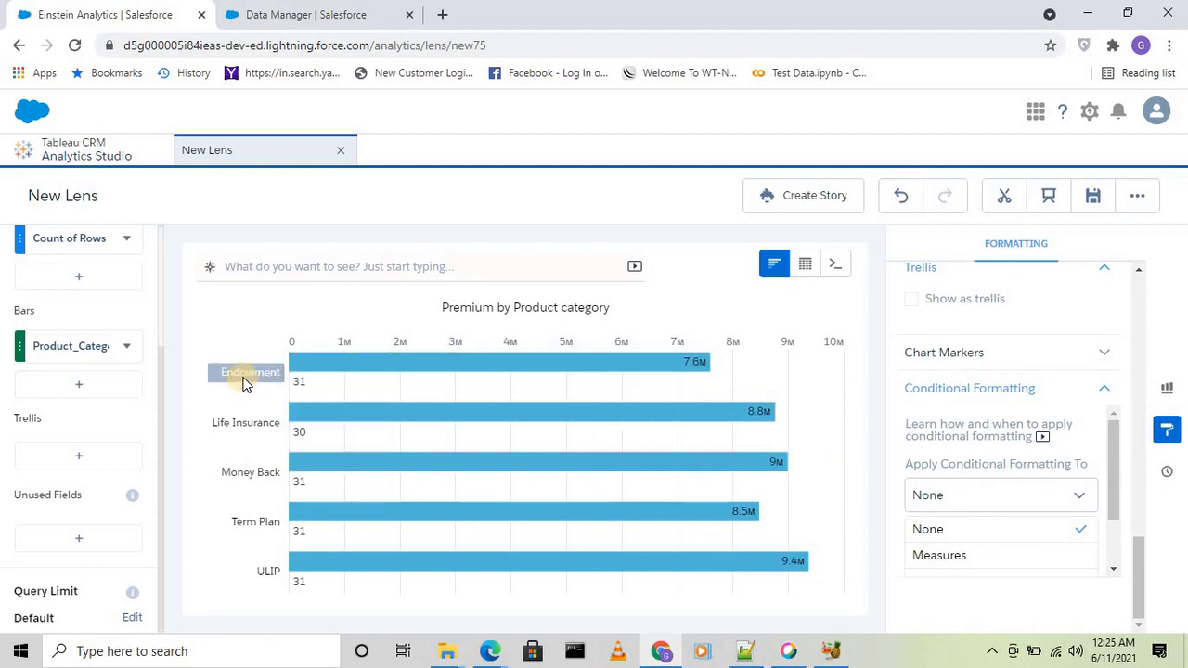
{"action": "mouse_move", "coordinate": [394, 371]}
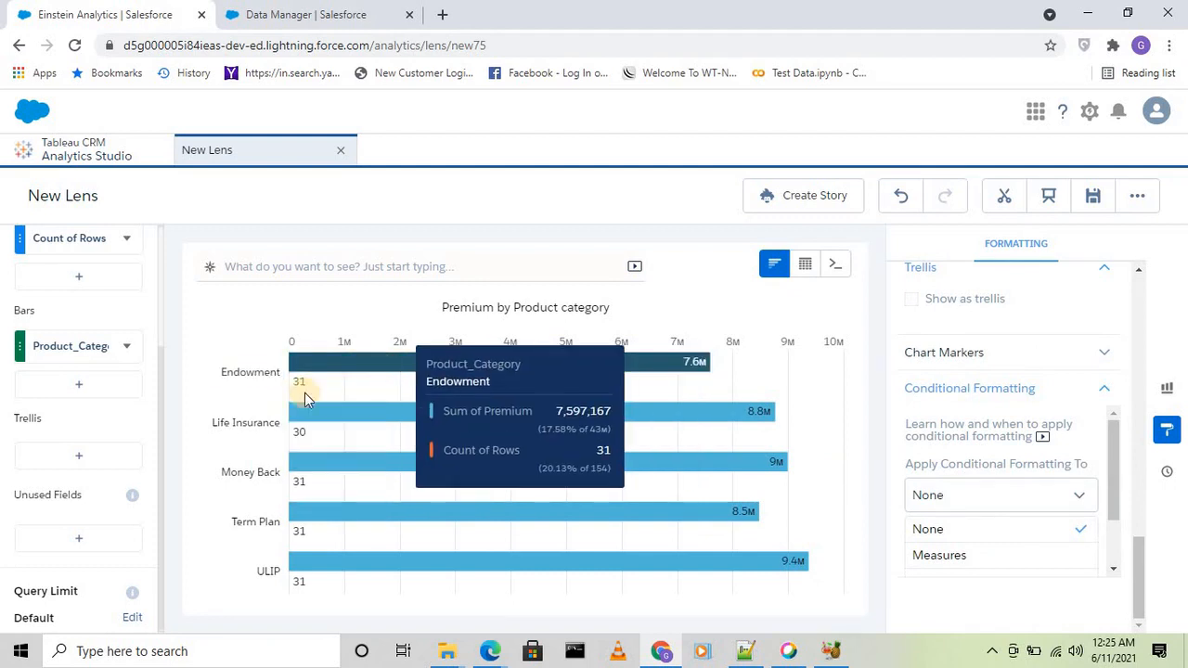
{"action": "mouse_move", "coordinate": [466, 417]}
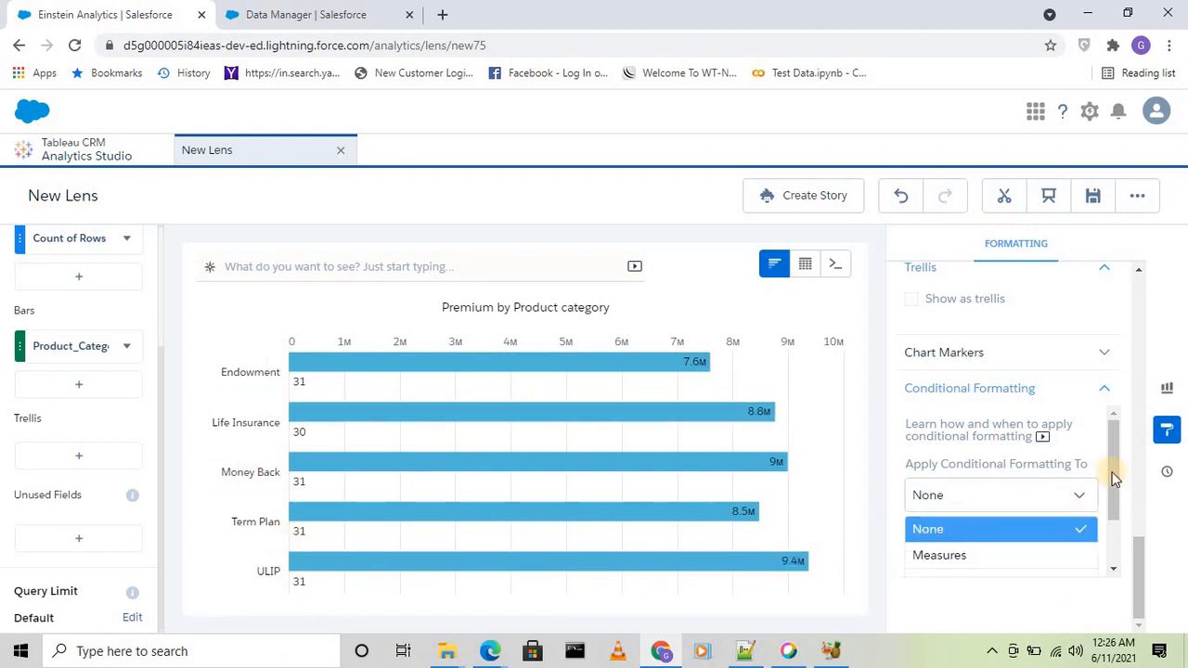
{"action": "left_click_drag", "start_coordinate": [1115, 477], "coordinate": [1119, 515]}
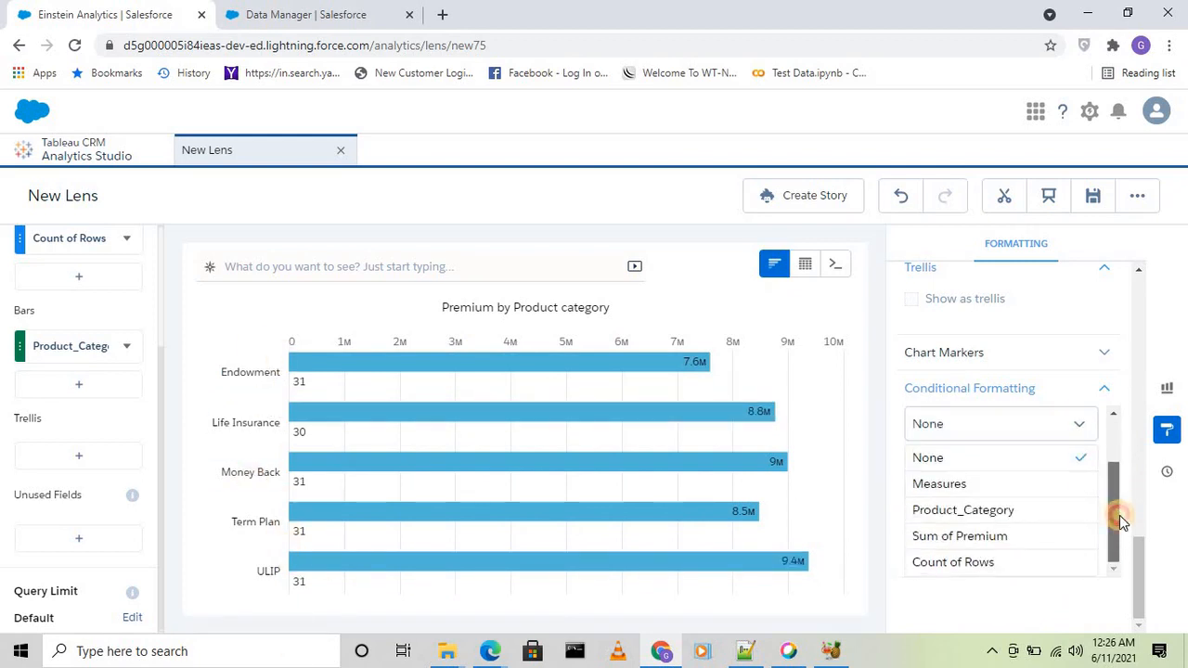
{"action": "left_click", "coordinate": [966, 510]}
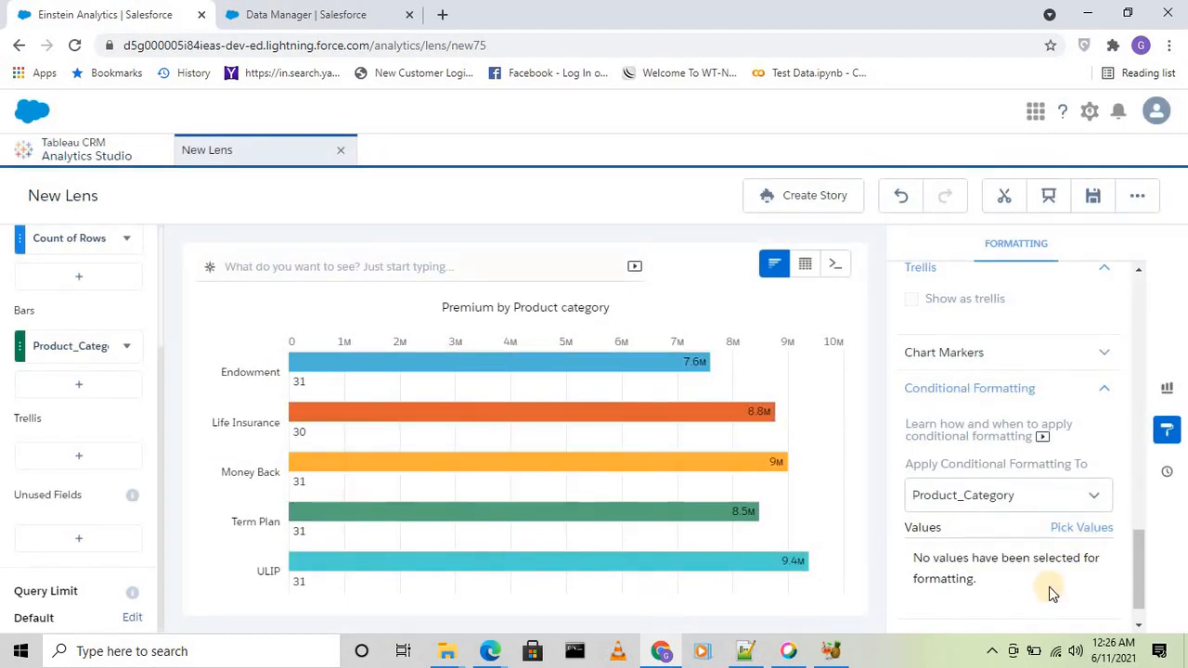
Pick Endowment, Life Insurance, Money Back, Term Plan and ULIP as the values for conditional formatting
{"action": "left_click", "coordinate": [1073, 529]}
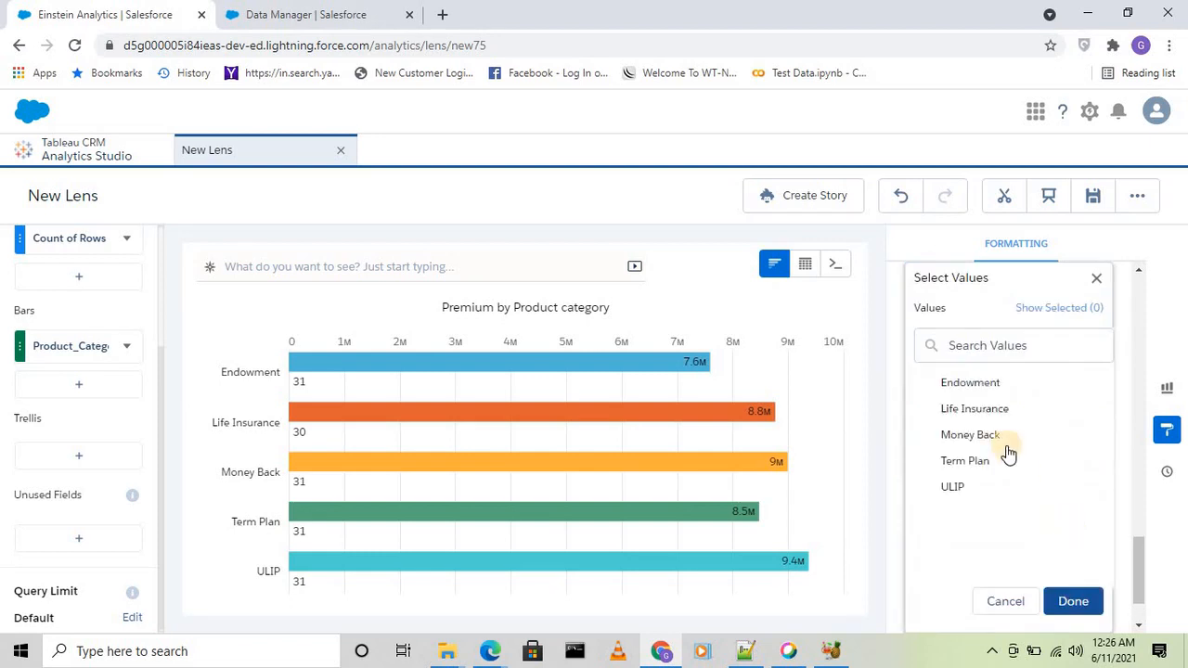
{"action": "left_click", "coordinate": [982, 384]}
{"action": "left_click", "coordinate": [982, 393]}
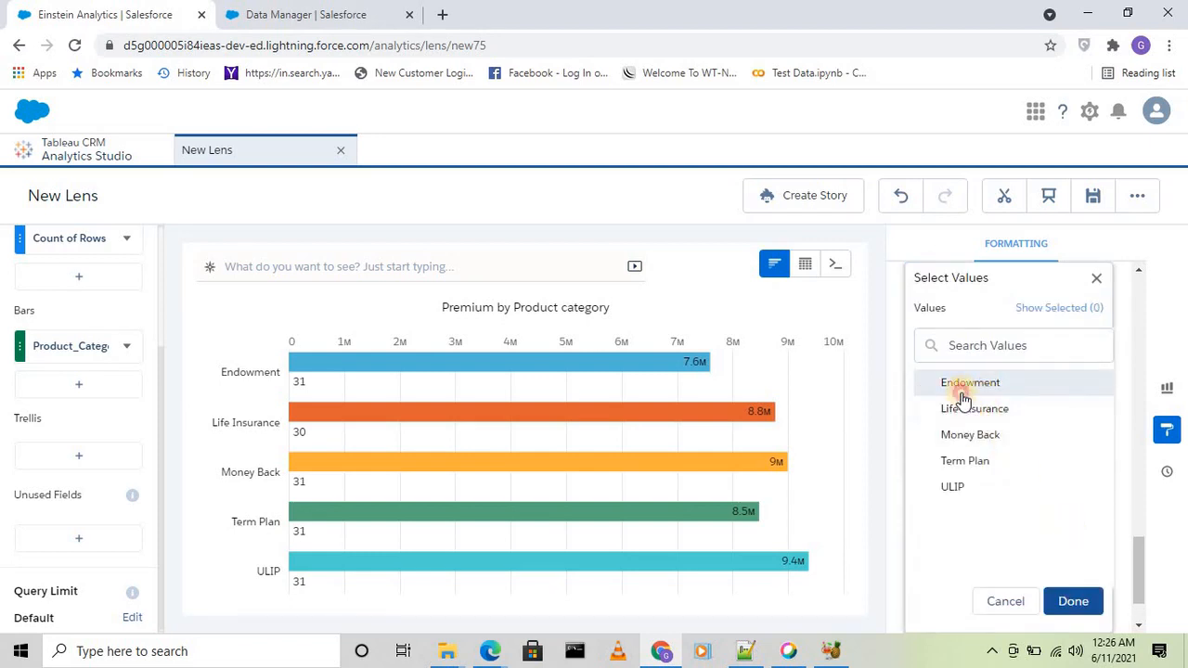
{"action": "left_click", "coordinate": [966, 413]}
{"action": "left_click", "coordinate": [968, 436]}
{"action": "left_click", "coordinate": [971, 460]}
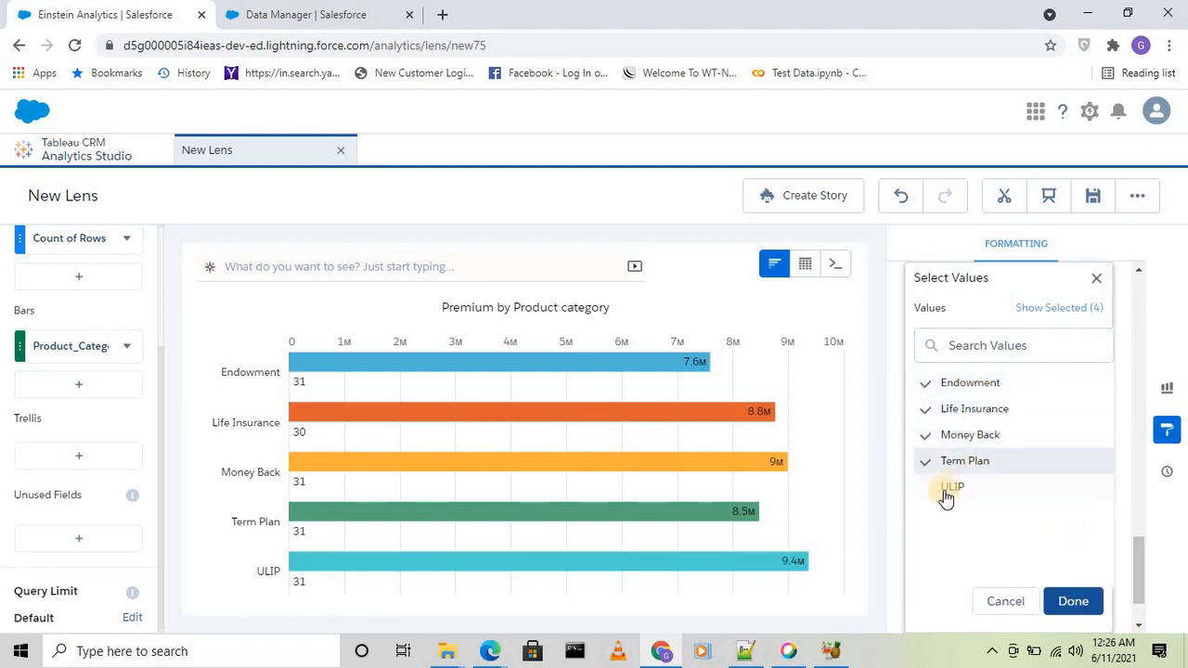
{"action": "left_click", "coordinate": [952, 487]}
{"action": "left_click", "coordinate": [1073, 602]}
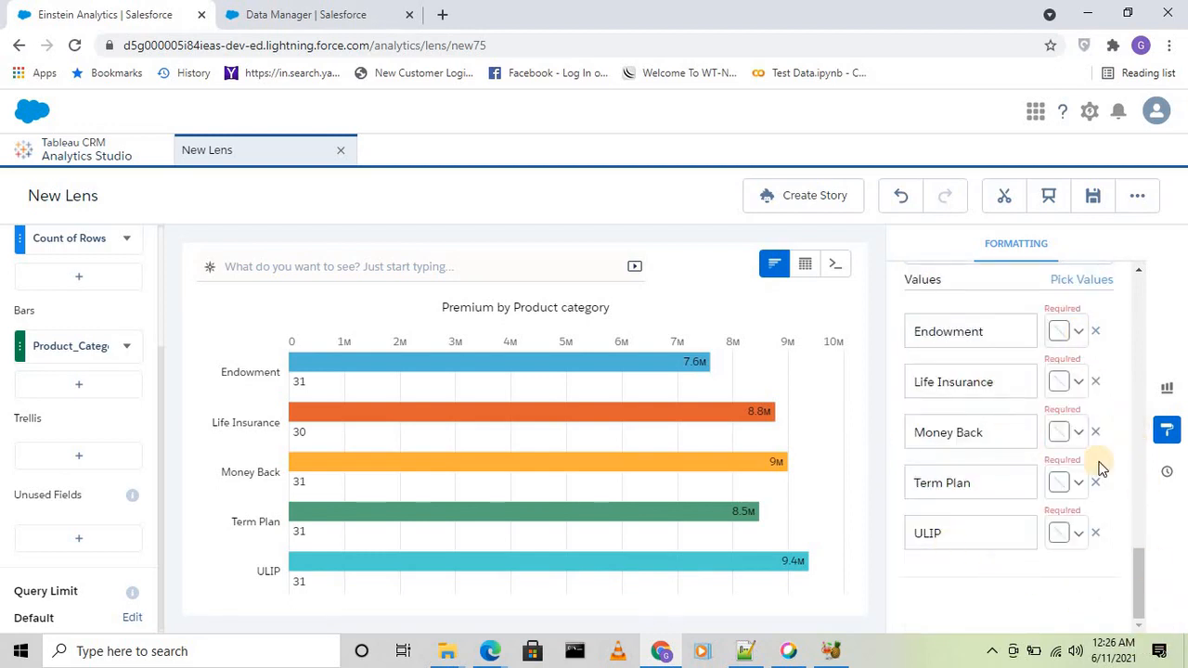
Set the conditional formatting color to dark red for Endowment and green for Life Insurance
{"action": "left_click", "coordinate": [1078, 334]}
{"action": "left_click", "coordinate": [939, 401]}
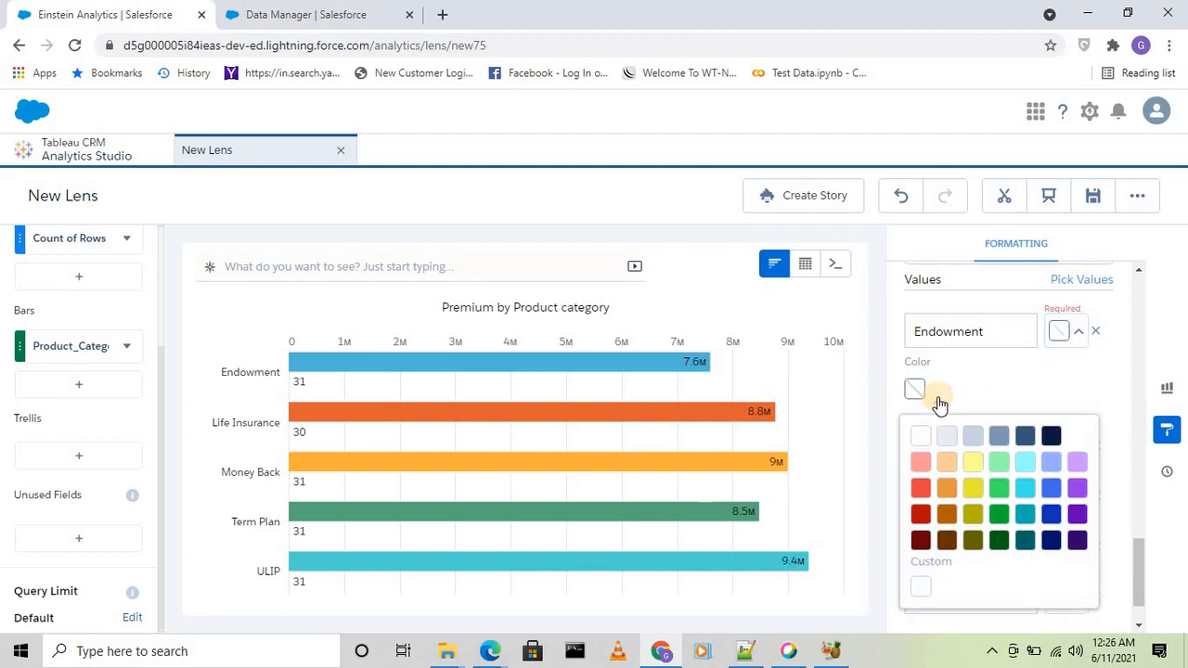
{"action": "left_click", "coordinate": [920, 515]}
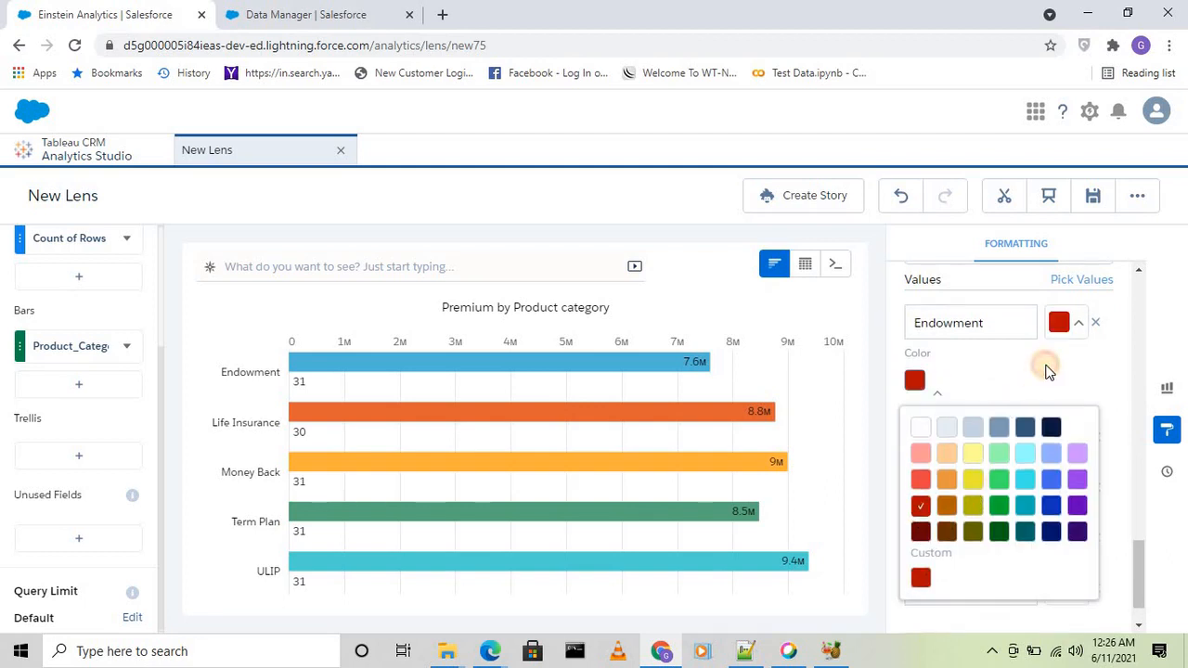
{"action": "left_click", "coordinate": [932, 393]}
{"action": "left_click", "coordinate": [1063, 442]}
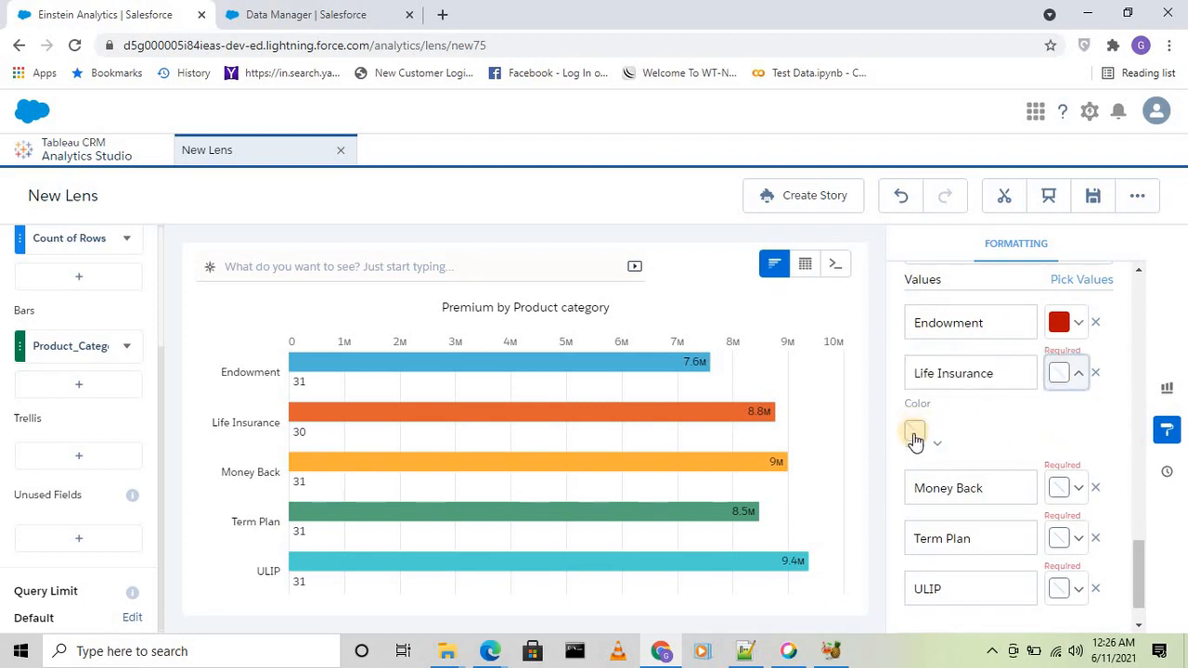
{"action": "left_click", "coordinate": [936, 444]}
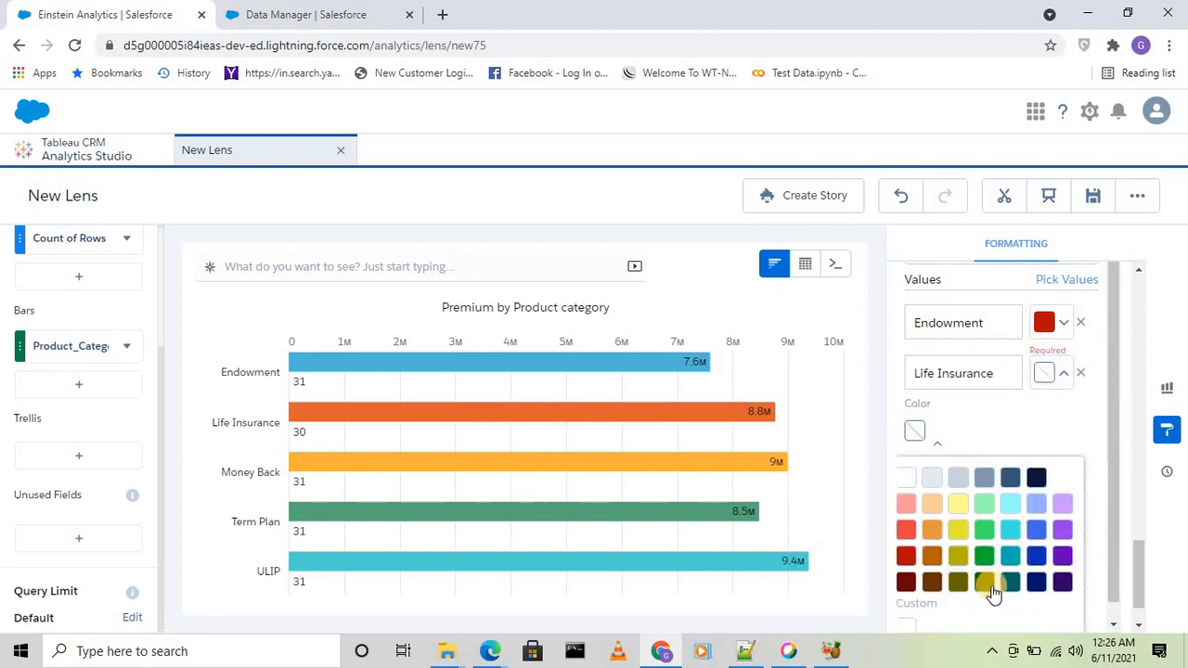
{"action": "left_click", "coordinate": [986, 582]}
{"action": "left_click", "coordinate": [981, 415]}
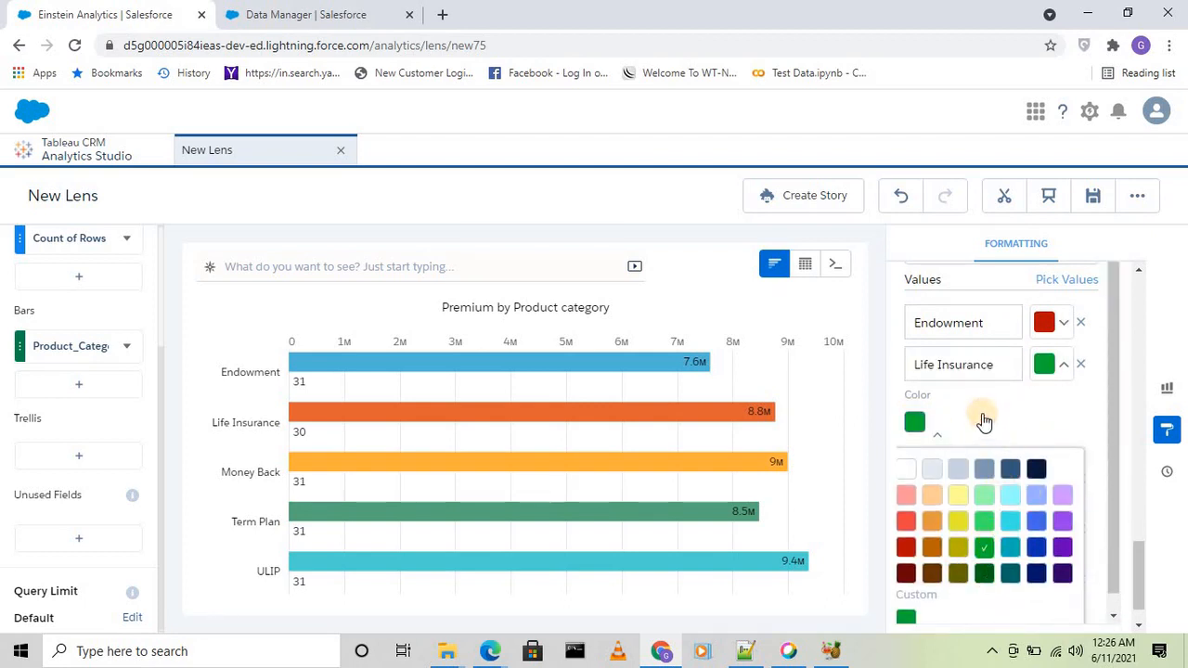
Set the conditional formatting color to yellow for Money Back and dark blue for Term Plan
{"action": "left_click", "coordinate": [1081, 483]}
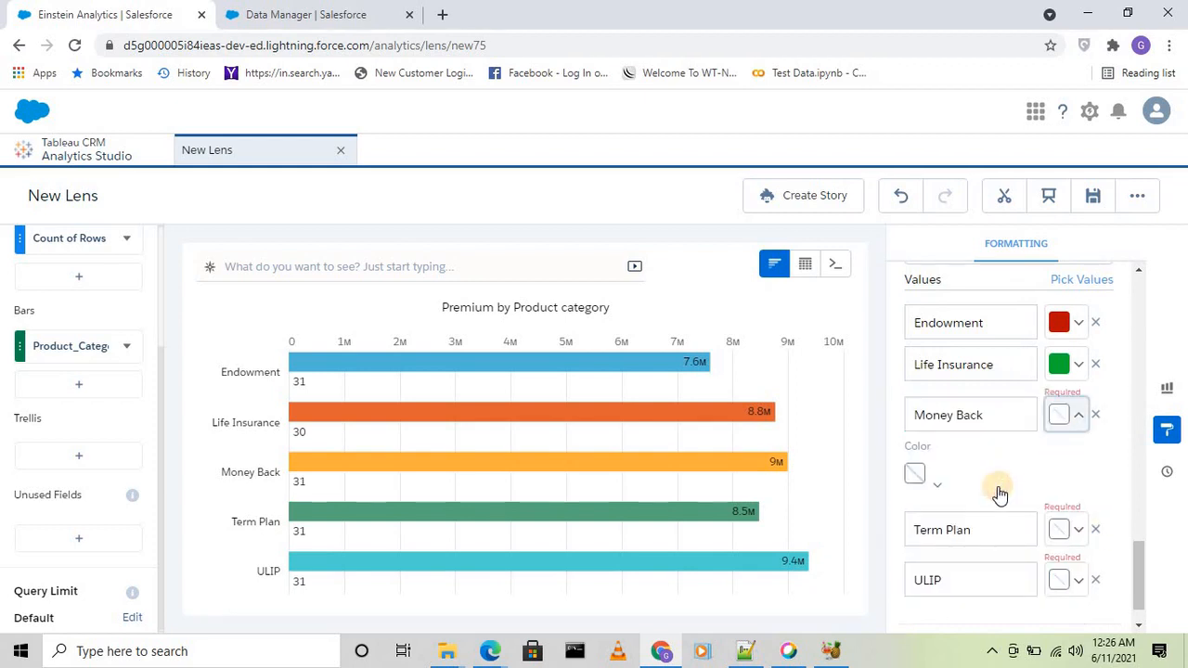
{"action": "left_click", "coordinate": [932, 489]}
{"action": "left_click", "coordinate": [962, 577]}
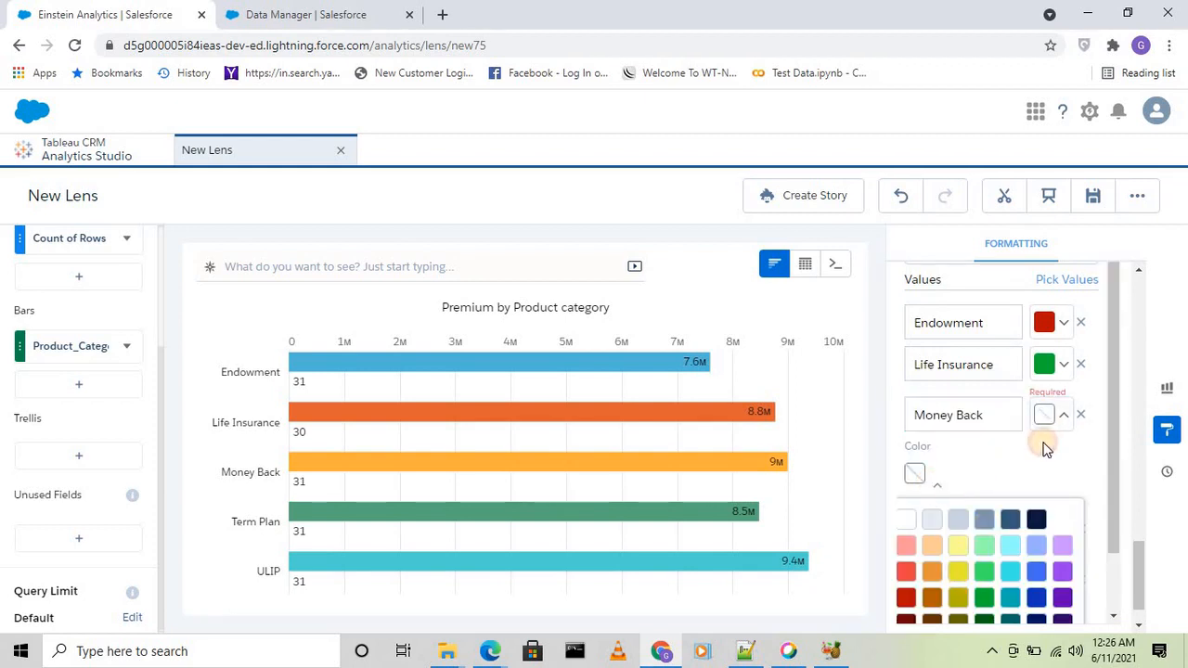
{"action": "left_click", "coordinate": [951, 473]}
{"action": "left_click", "coordinate": [1082, 522]}
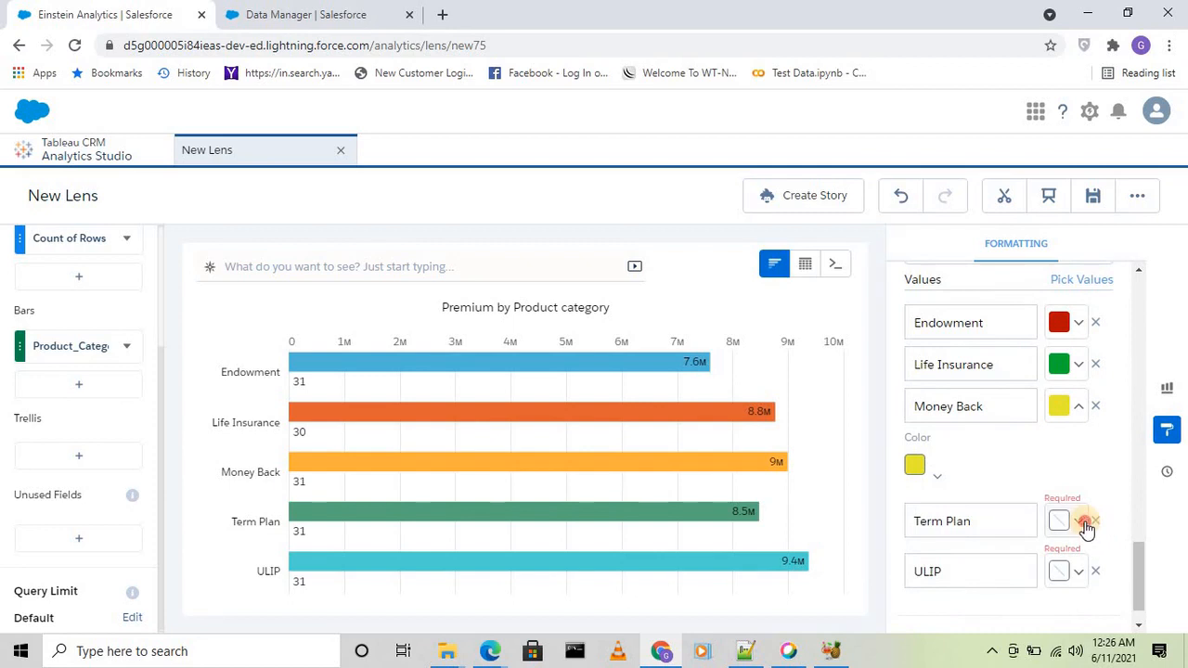
{"action": "left_click", "coordinate": [937, 527]}
{"action": "scroll", "coordinate": [984, 488], "scroll_direction": "down", "scroll_amount": 2}
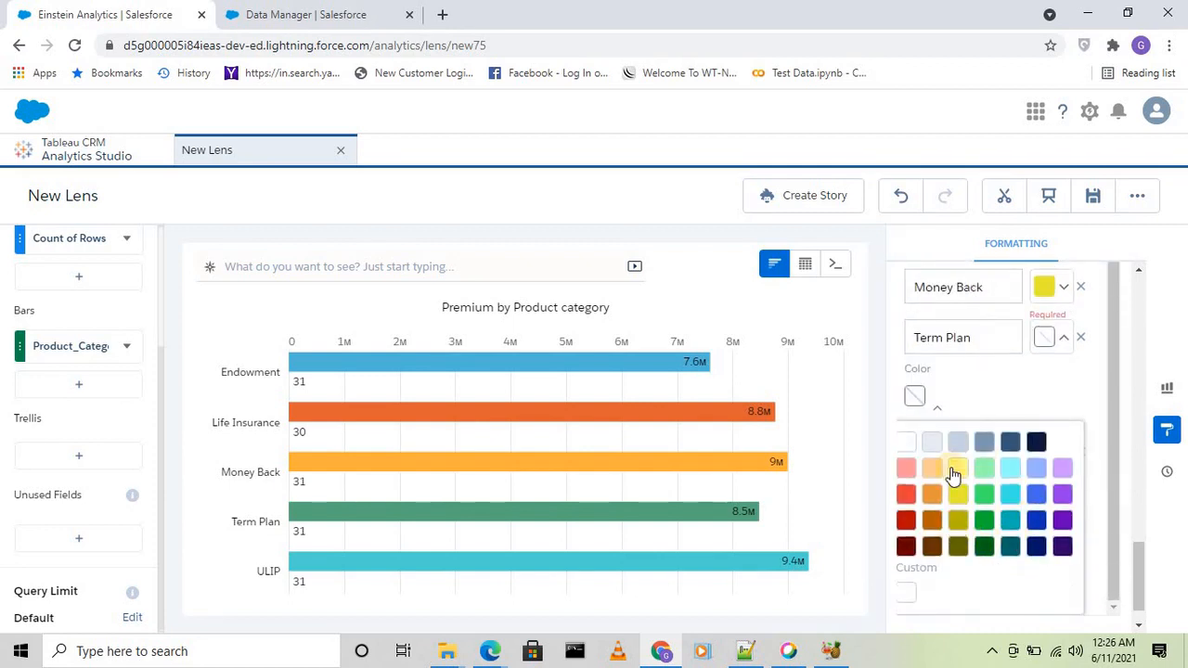
{"action": "left_click", "coordinate": [1036, 520]}
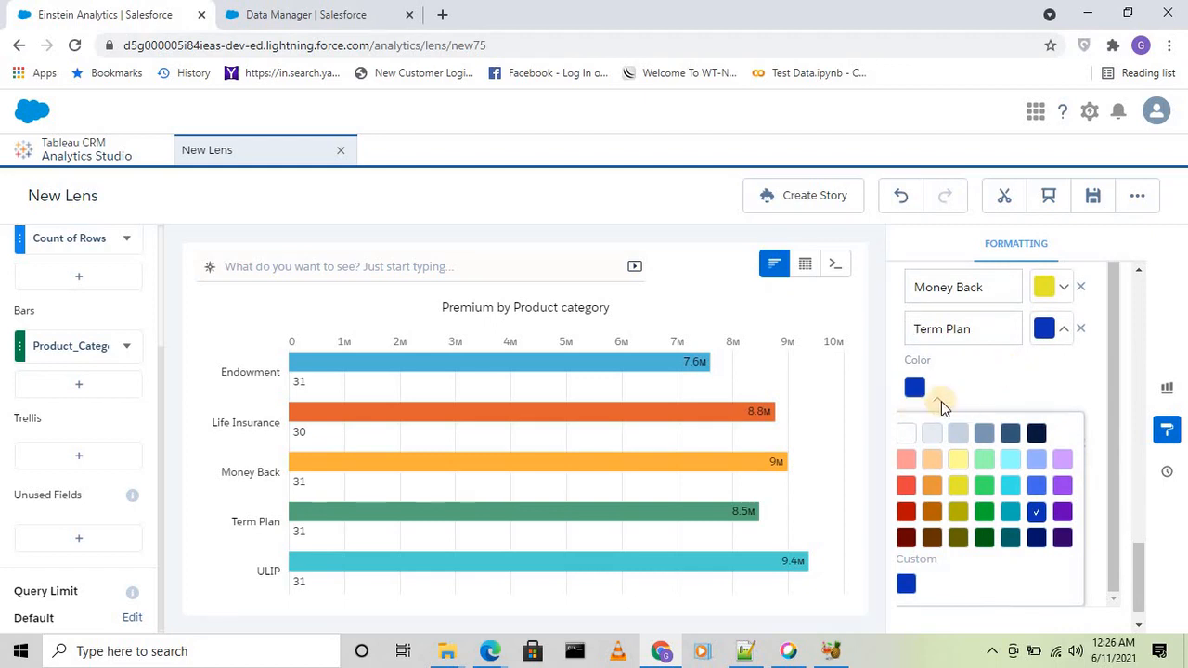
{"action": "left_click", "coordinate": [941, 401]}
Set the conditional formatting color to orange for ULIP
{"action": "left_click", "coordinate": [1083, 536]}
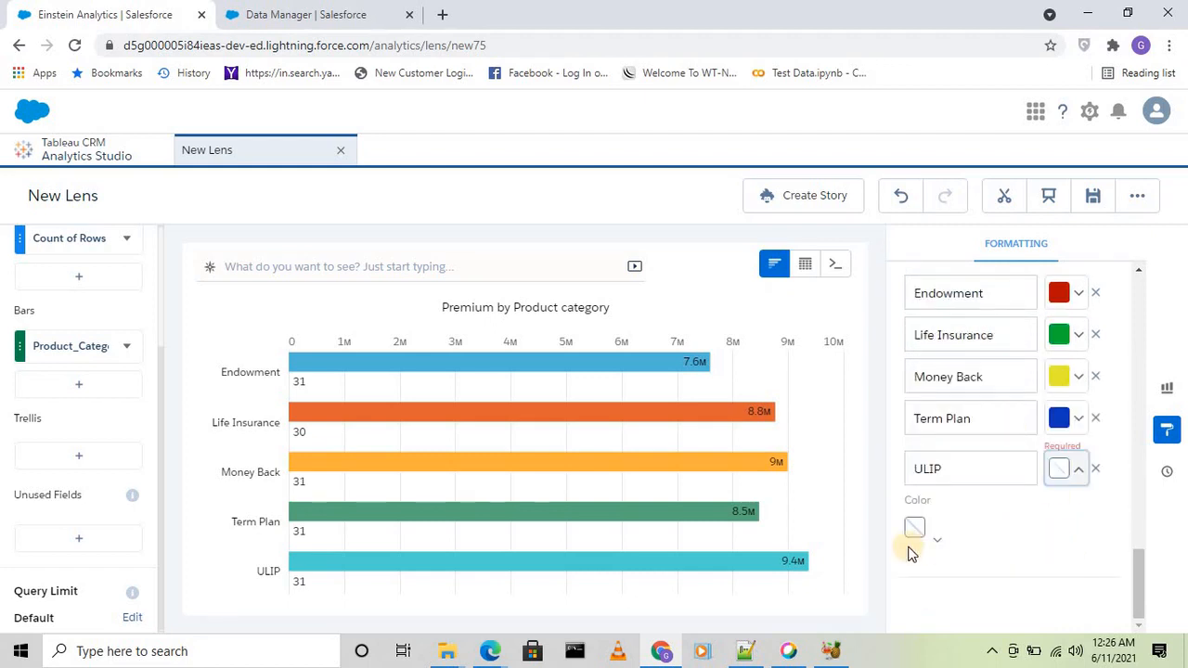
{"action": "left_click", "coordinate": [935, 538]}
{"action": "scroll", "coordinate": [972, 472], "scroll_direction": "down", "scroll_amount": 2}
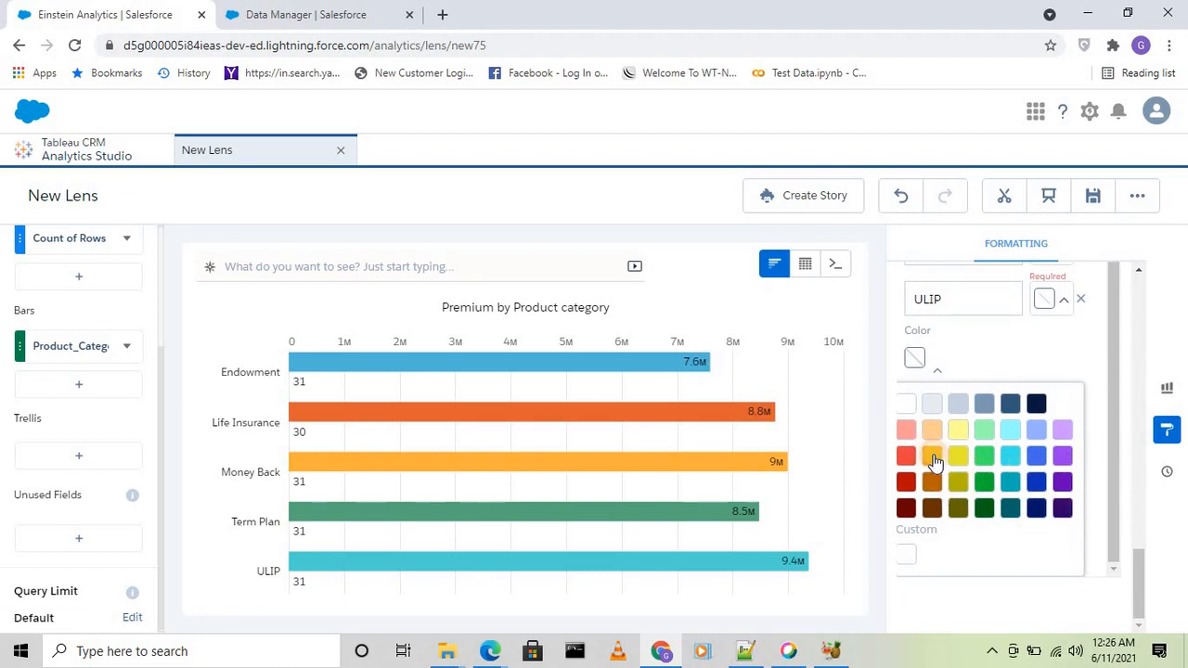
{"action": "left_click", "coordinate": [933, 458]}
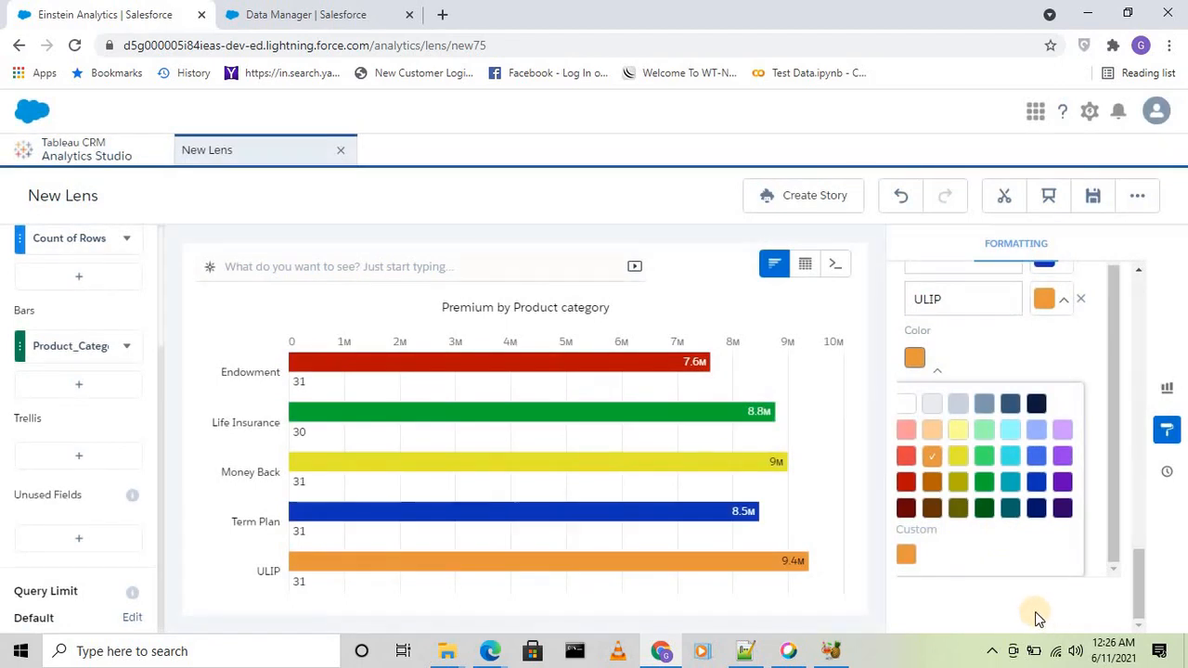
{"action": "left_click", "coordinate": [1037, 617]}
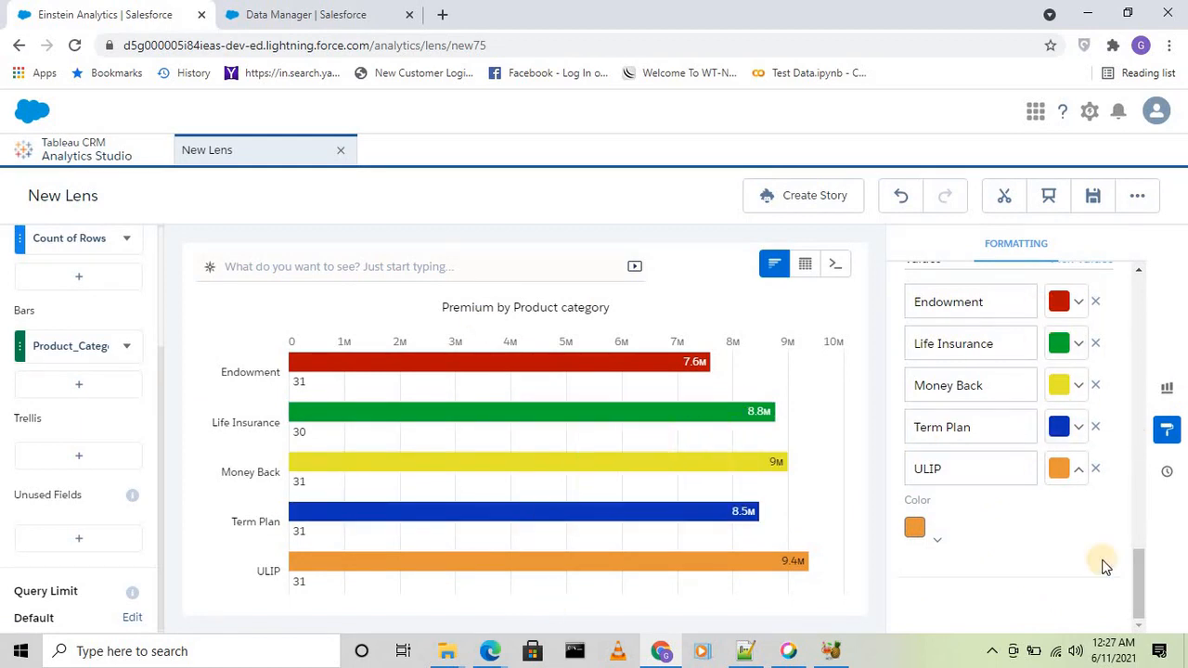
Change the chart type from Bar to the horizontal Stacked Bar
{"action": "left_click", "coordinate": [1167, 390]}
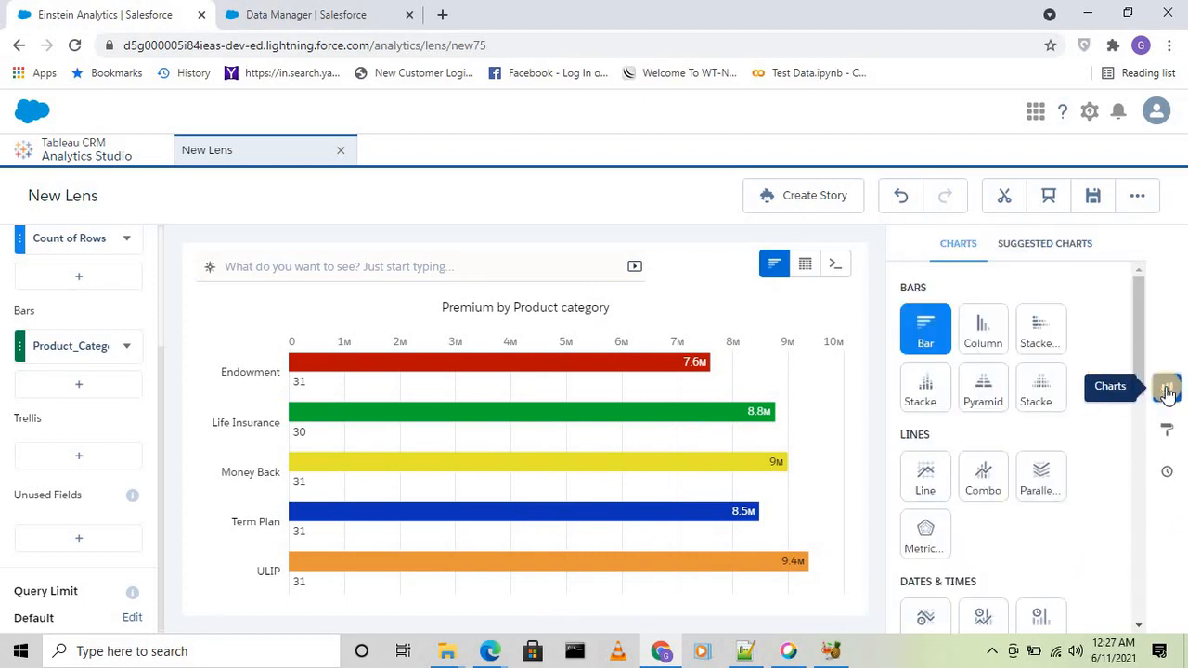
{"action": "left_click", "coordinate": [1042, 342]}
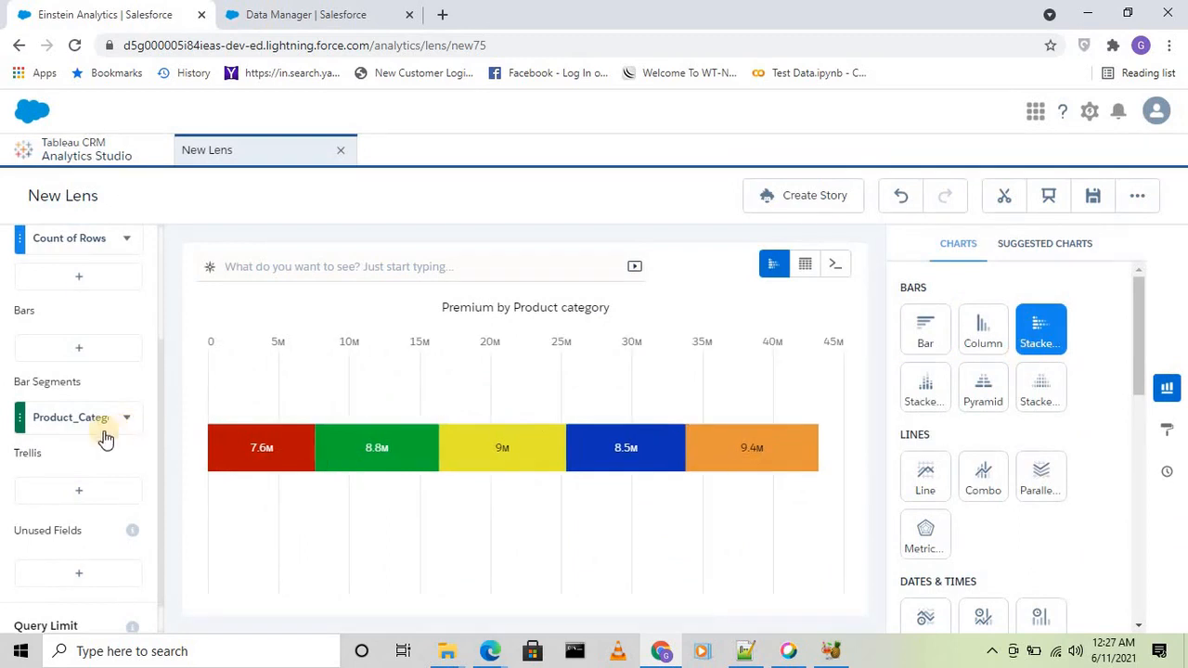